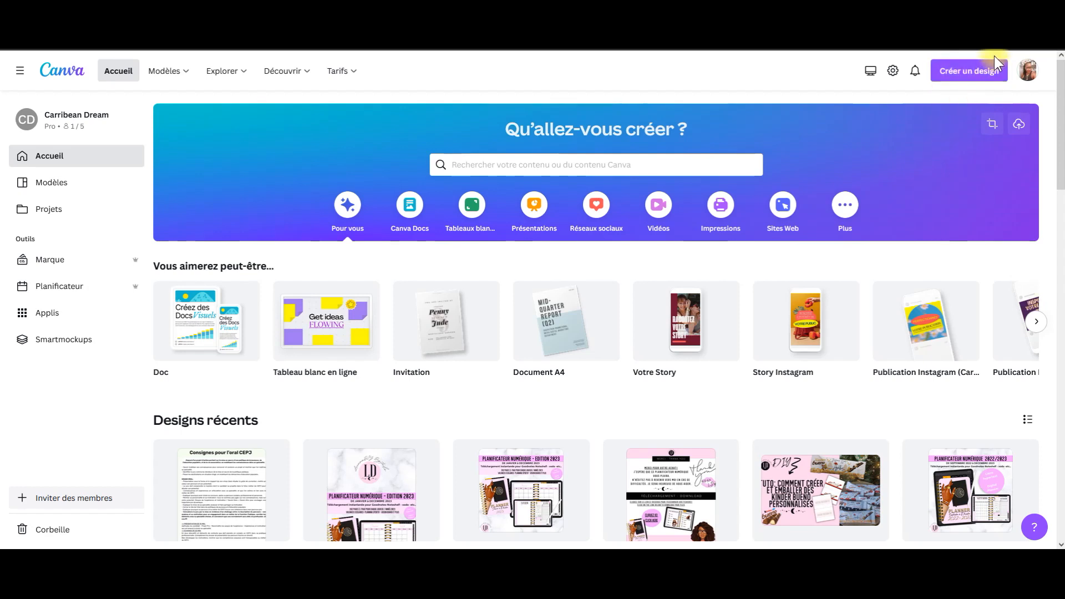
Step: Create a new custom-size design of 1000 × 1000 px from the recent dimensions
{"action": "left_click", "coordinate": [982, 78]}
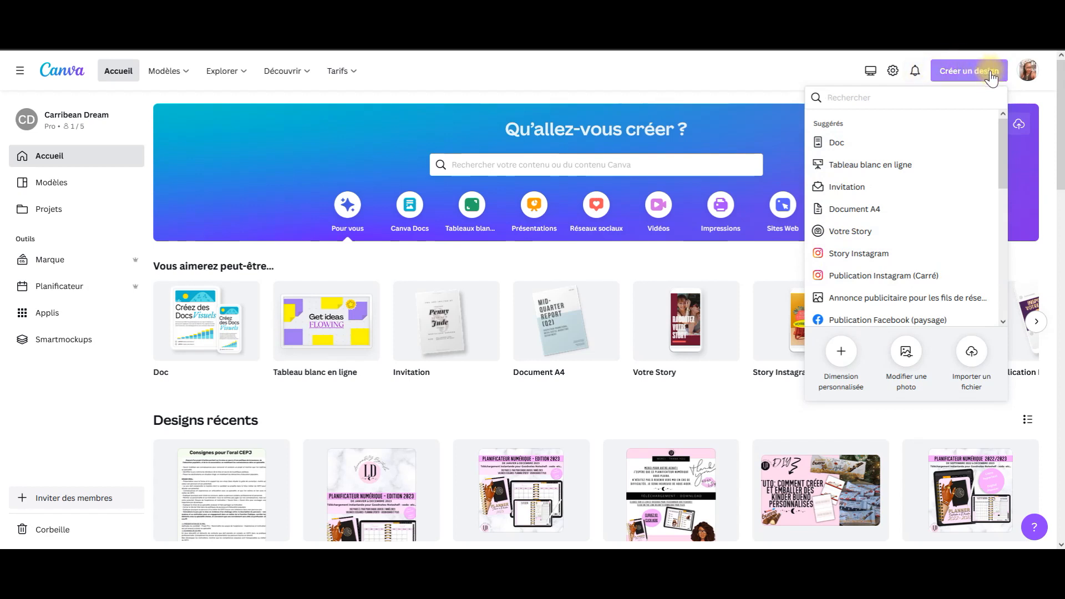
{"action": "left_click", "coordinate": [841, 353]}
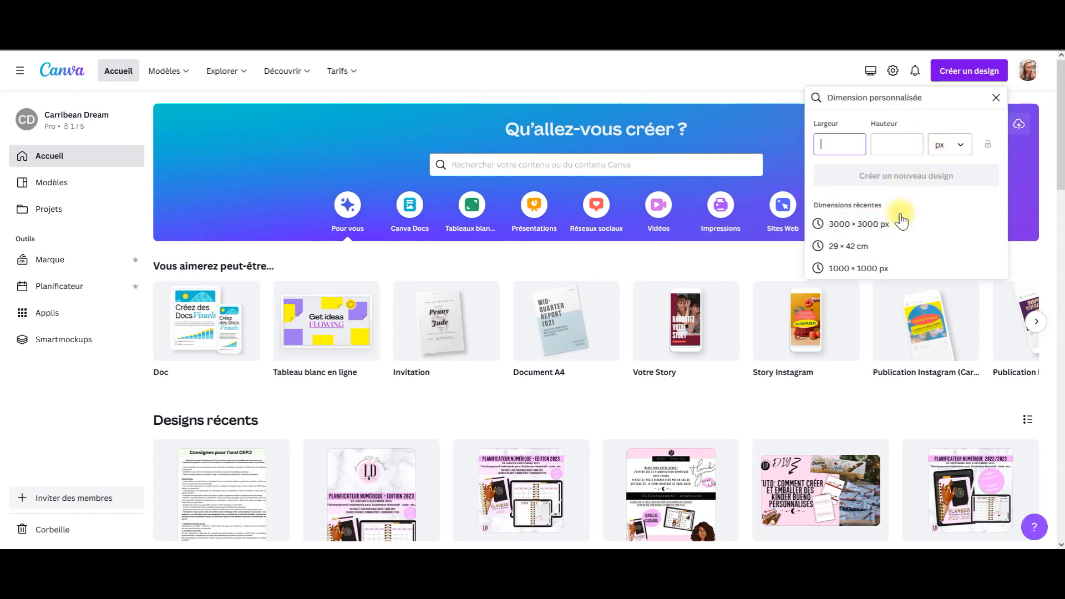
{"action": "left_click", "coordinate": [872, 269]}
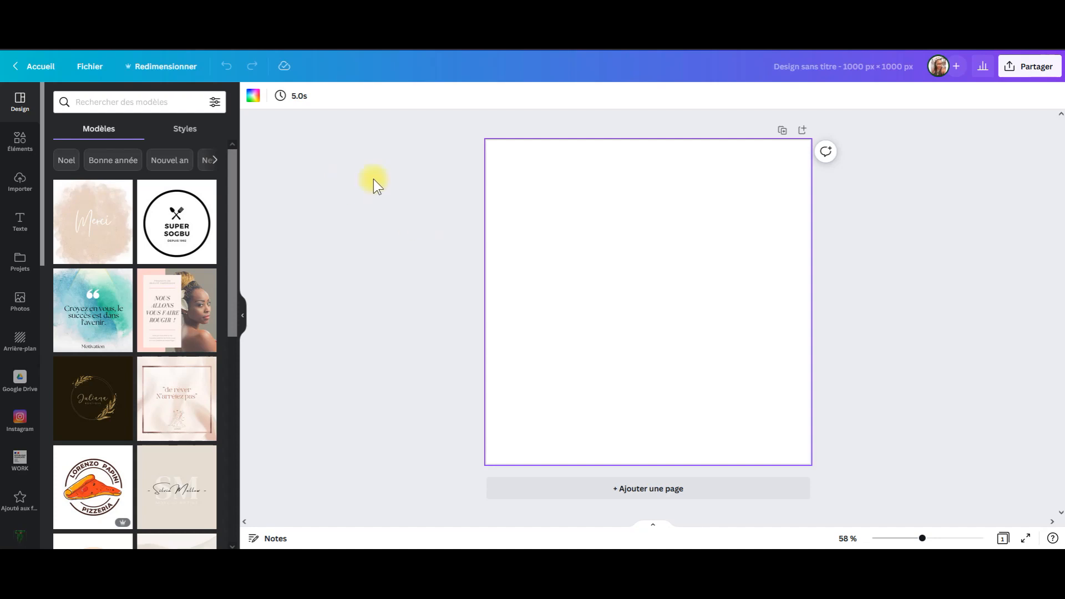
Step: Fill the blank page's background with the very pale pink-beige, the last colour in the brand palette
{"action": "left_click", "coordinate": [558, 209]}
{"action": "left_click", "coordinate": [253, 95]}
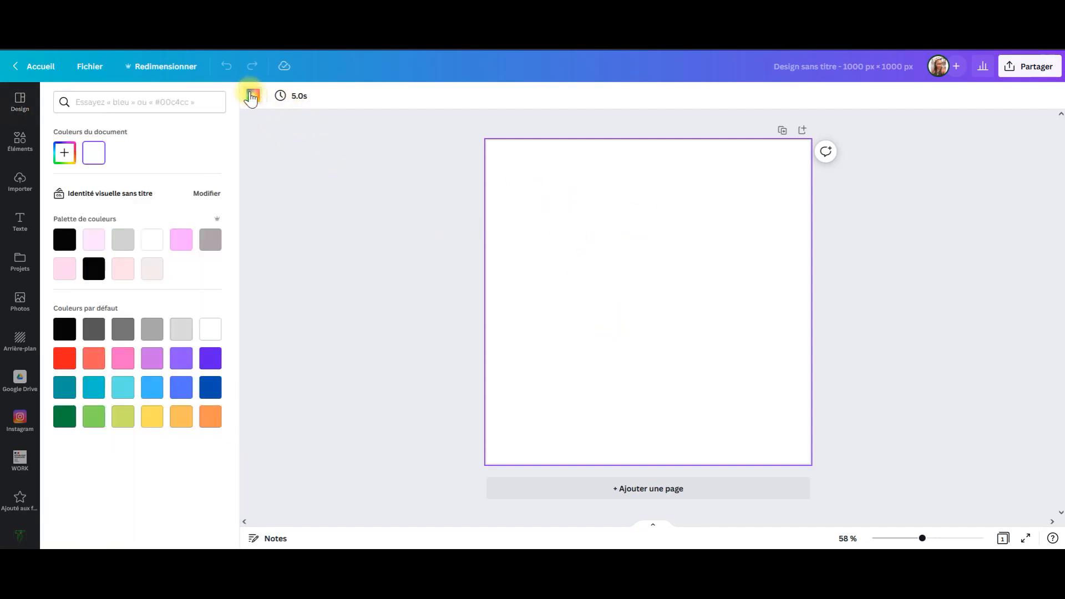
{"action": "left_click", "coordinate": [152, 270]}
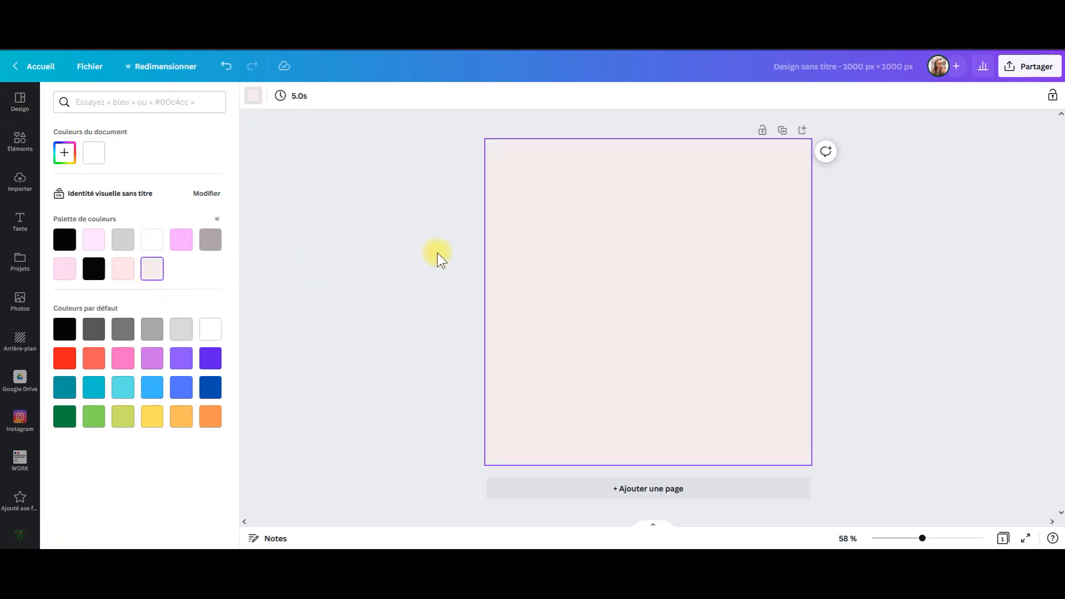
{"action": "left_click", "coordinate": [435, 208]}
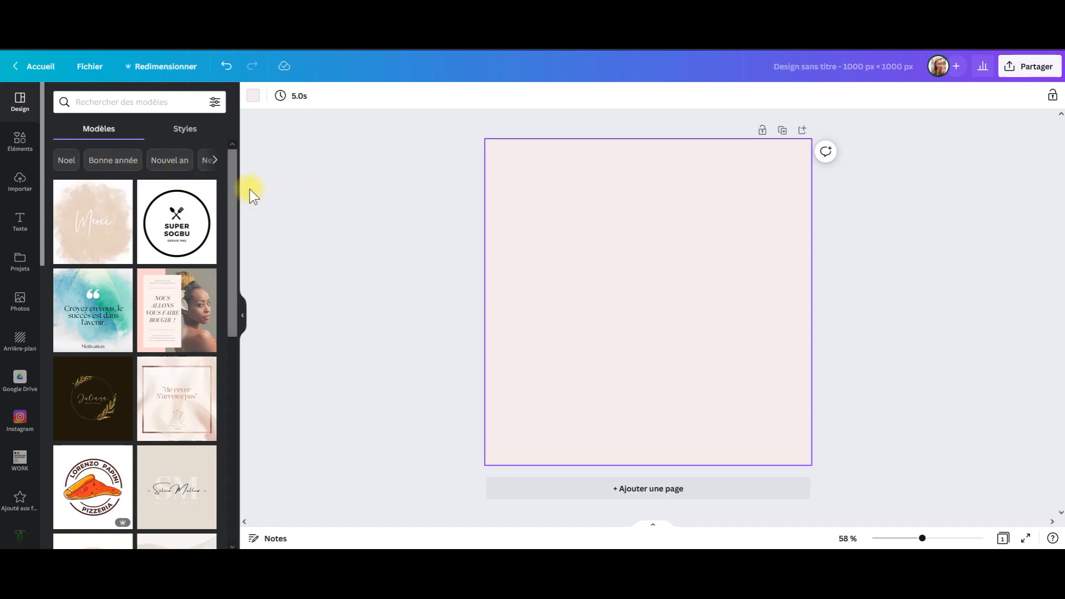
Step: Add a circle from the lines and shapes collection to the page
{"action": "left_click", "coordinate": [18, 146]}
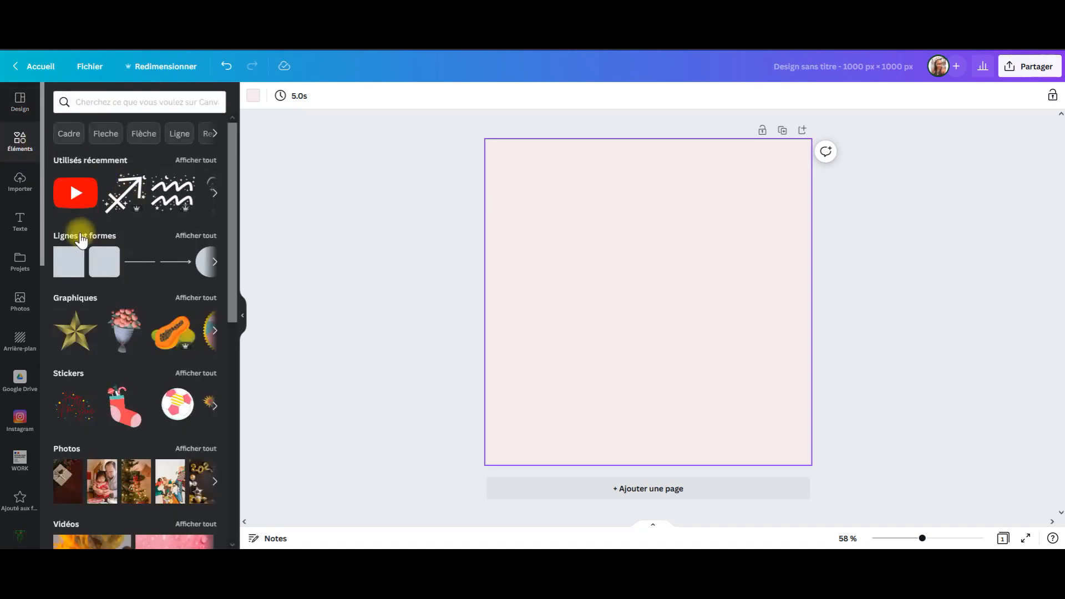
{"action": "left_click", "coordinate": [182, 235]}
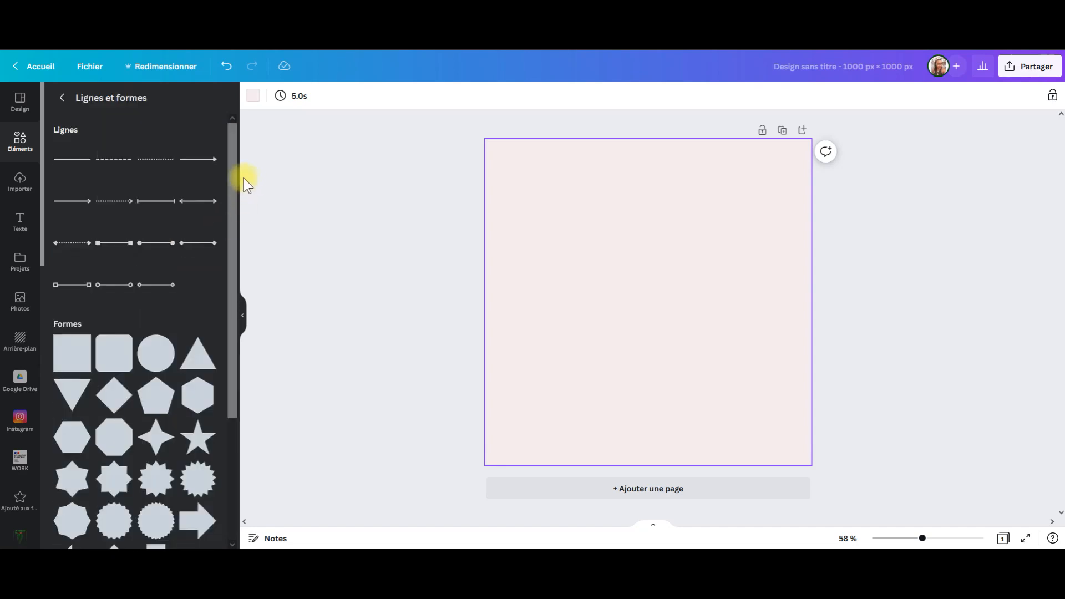
{"action": "left_click_drag", "start_coordinate": [238, 164], "coordinate": [243, 205]}
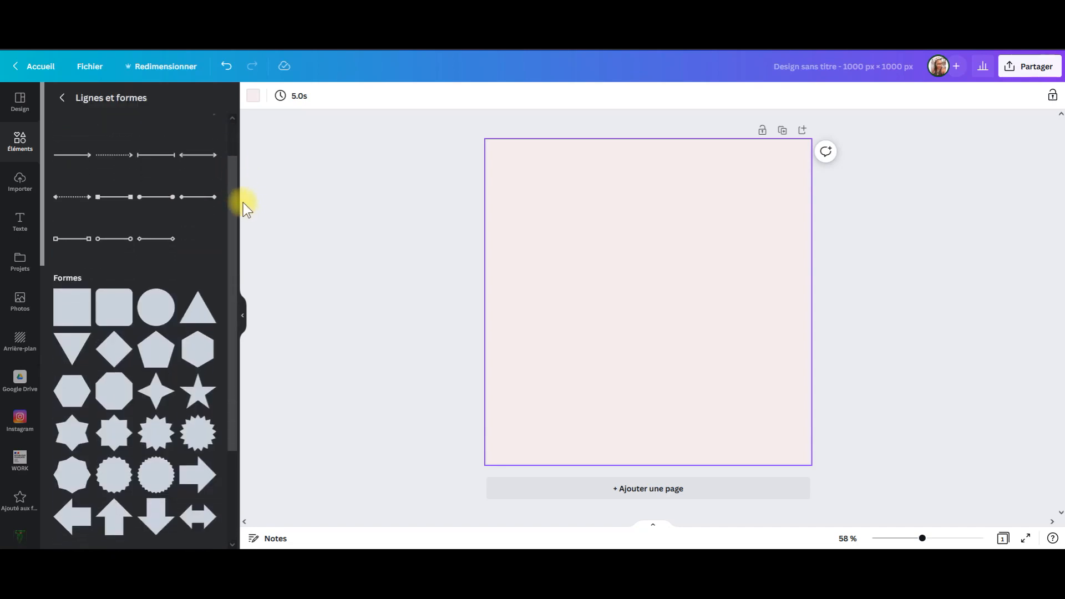
{"action": "left_click", "coordinate": [157, 307]}
{"action": "left_click", "coordinate": [673, 330]}
Step: Enlarge the circle to about 920 × 920 px and centre it on the page
{"action": "left_click_drag", "start_coordinate": [599, 351], "coordinate": [529, 431]}
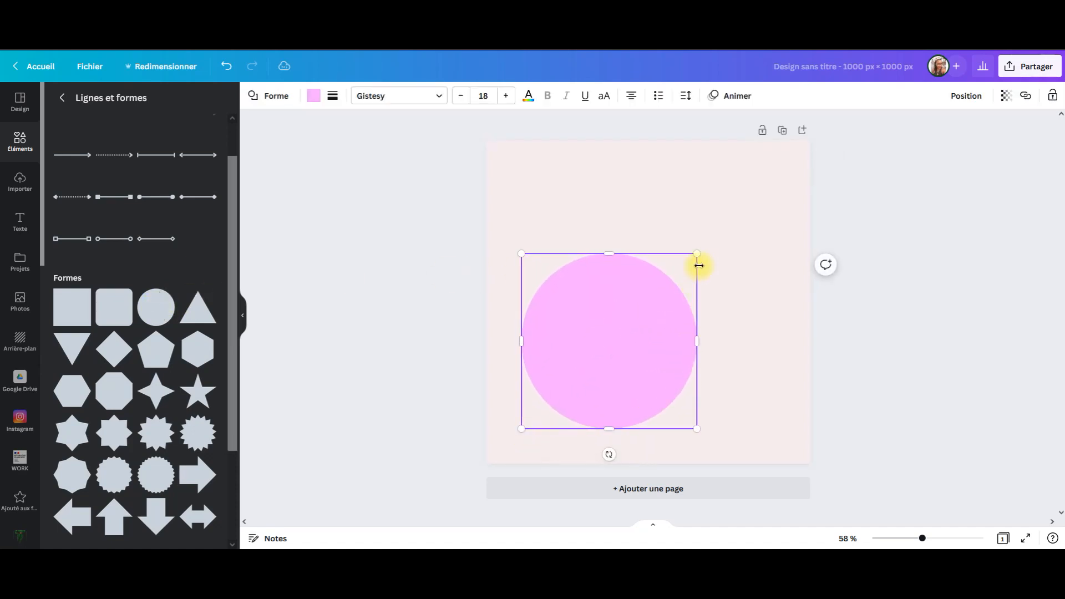
{"action": "left_click_drag", "start_coordinate": [696, 253], "coordinate": [786, 164]}
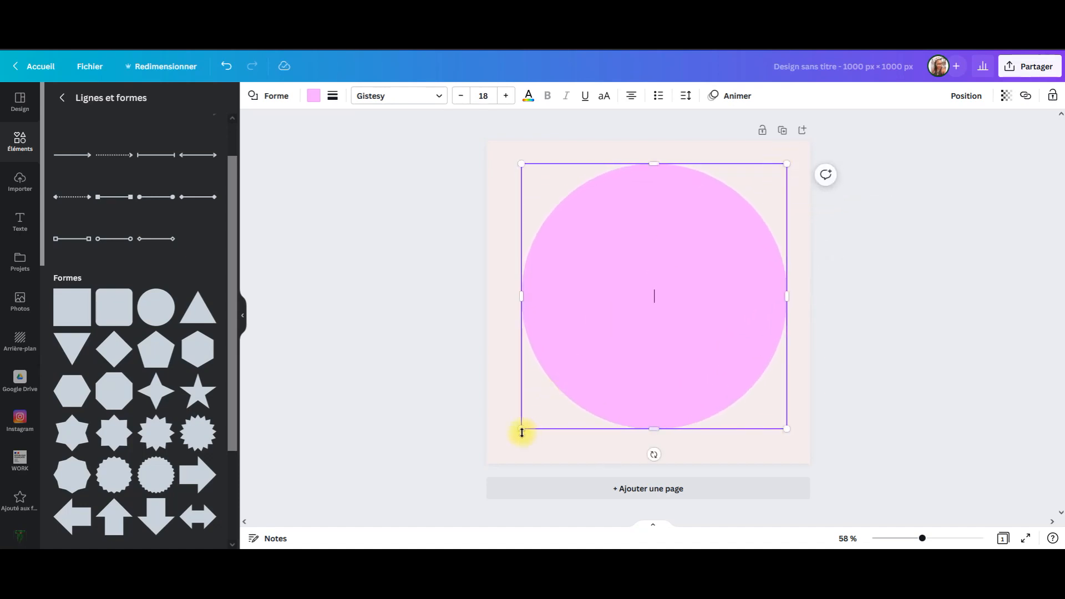
{"action": "left_click_drag", "start_coordinate": [521, 429], "coordinate": [501, 448]}
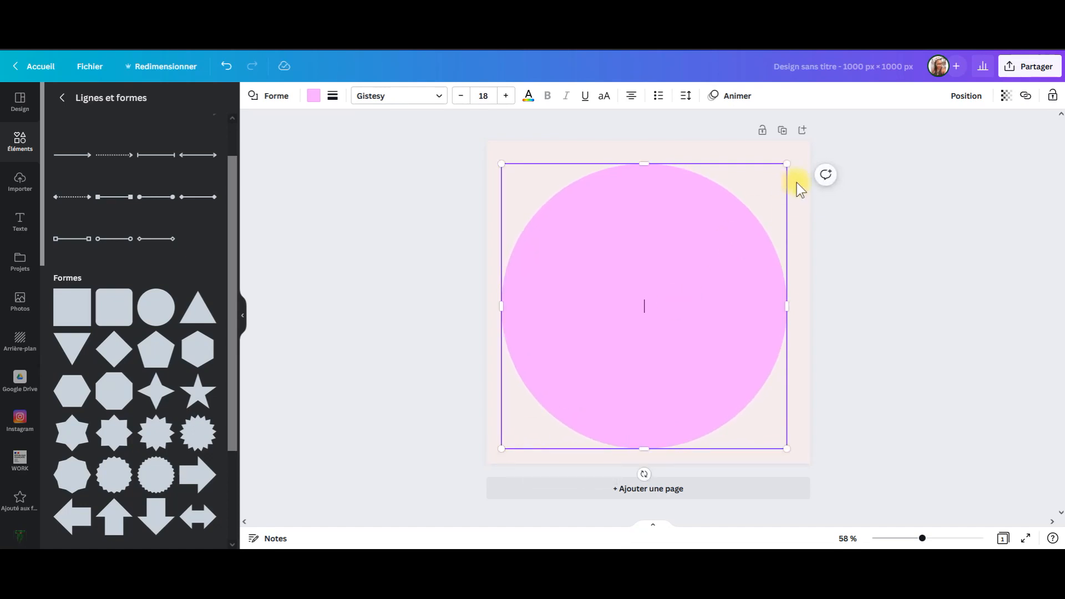
{"action": "left_click_drag", "start_coordinate": [789, 165], "coordinate": [799, 152]}
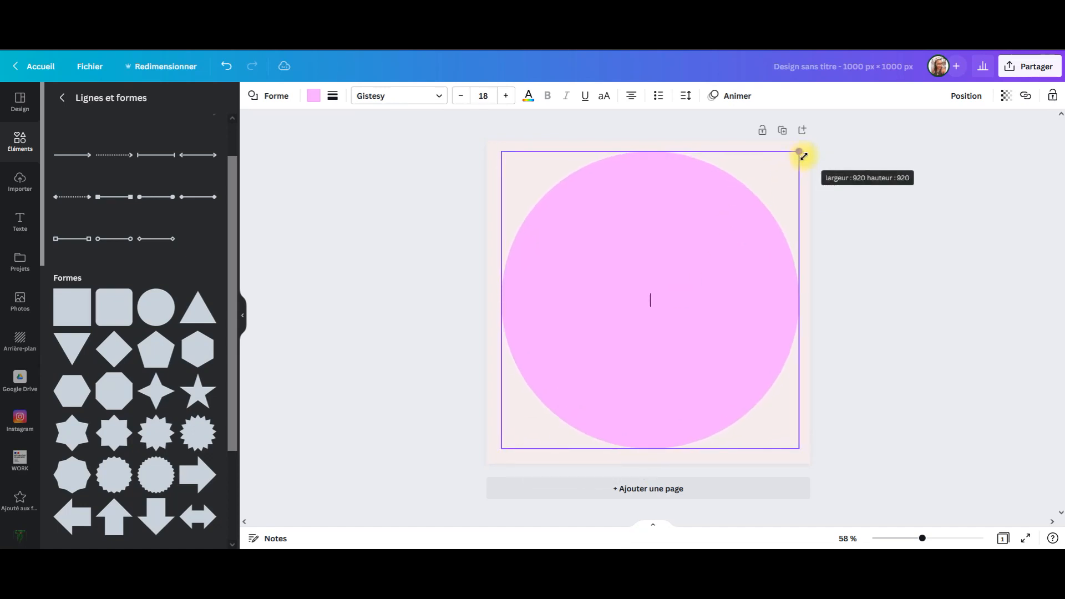
{"action": "left_click_drag", "start_coordinate": [709, 259], "coordinate": [706, 257]}
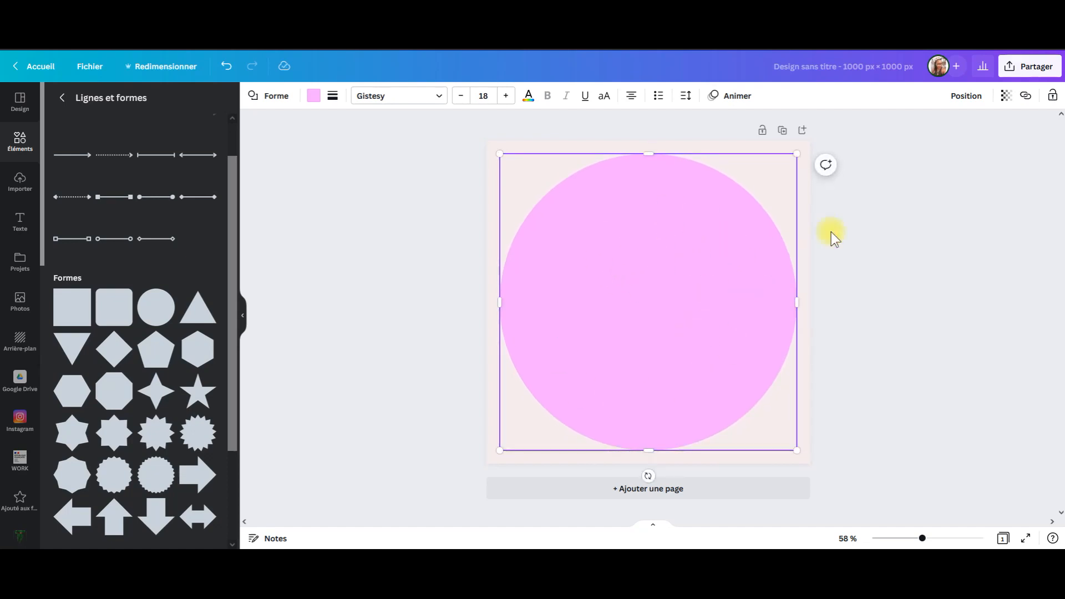
{"action": "left_click", "coordinate": [866, 273]}
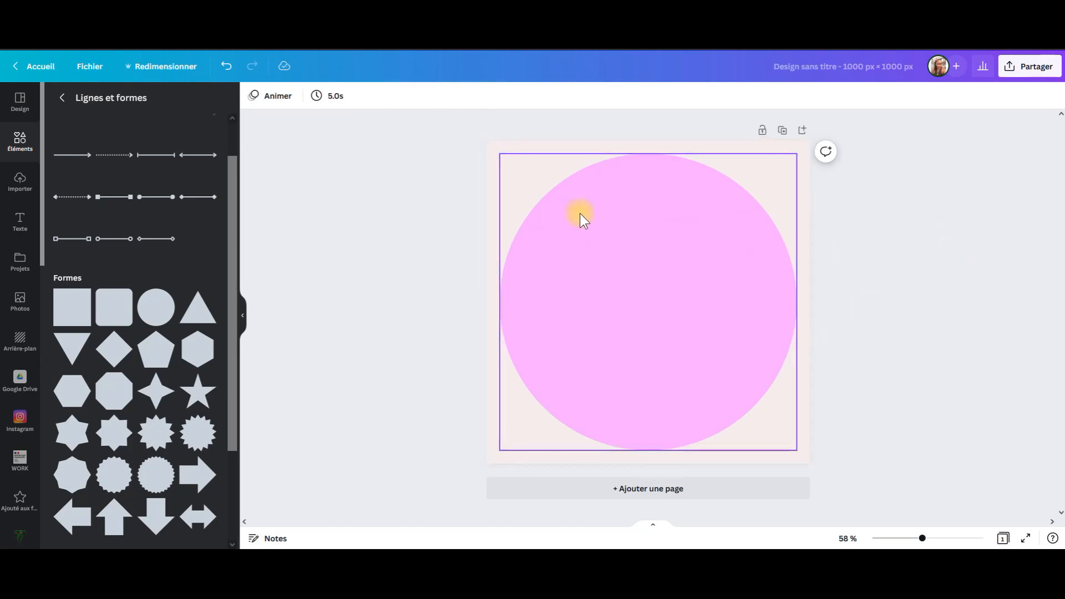
Step: Change the circle's fill colour to white (#FFFFFF)
{"action": "left_click", "coordinate": [571, 280]}
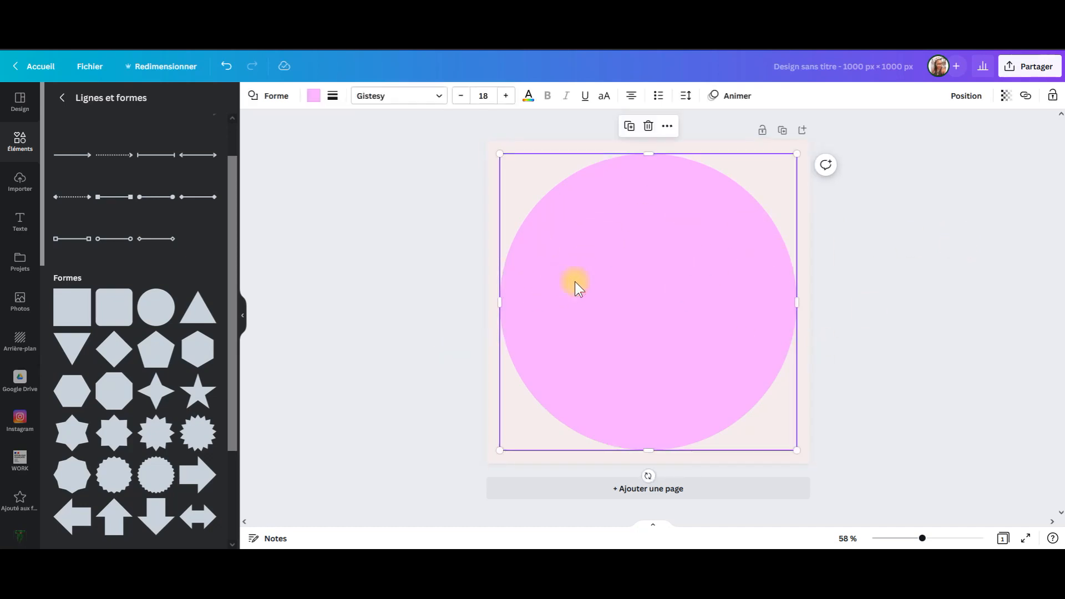
{"action": "left_click", "coordinate": [312, 100]}
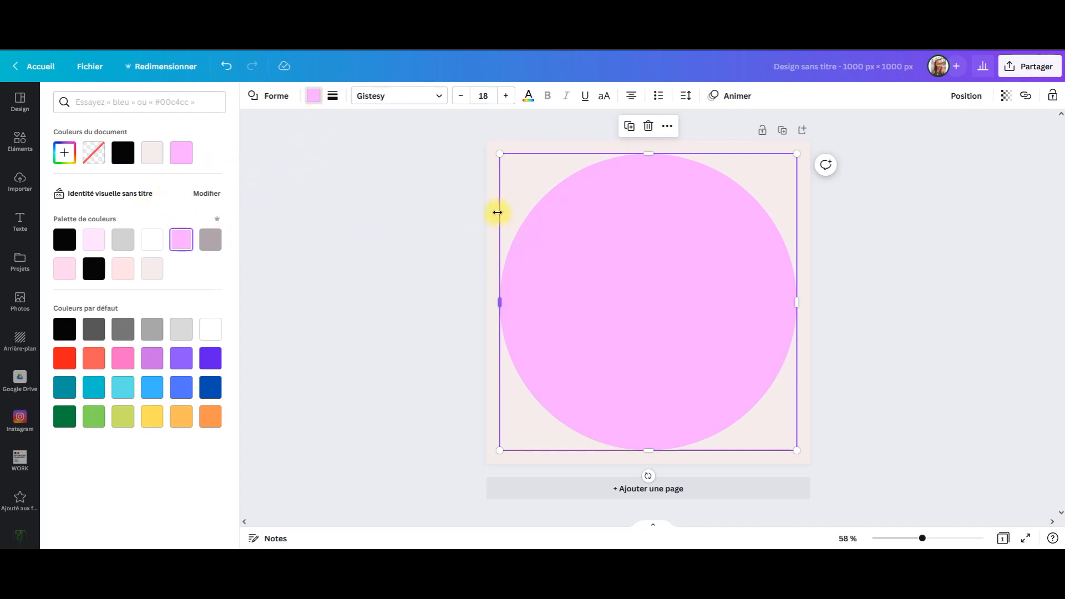
{"action": "left_click", "coordinate": [330, 179]}
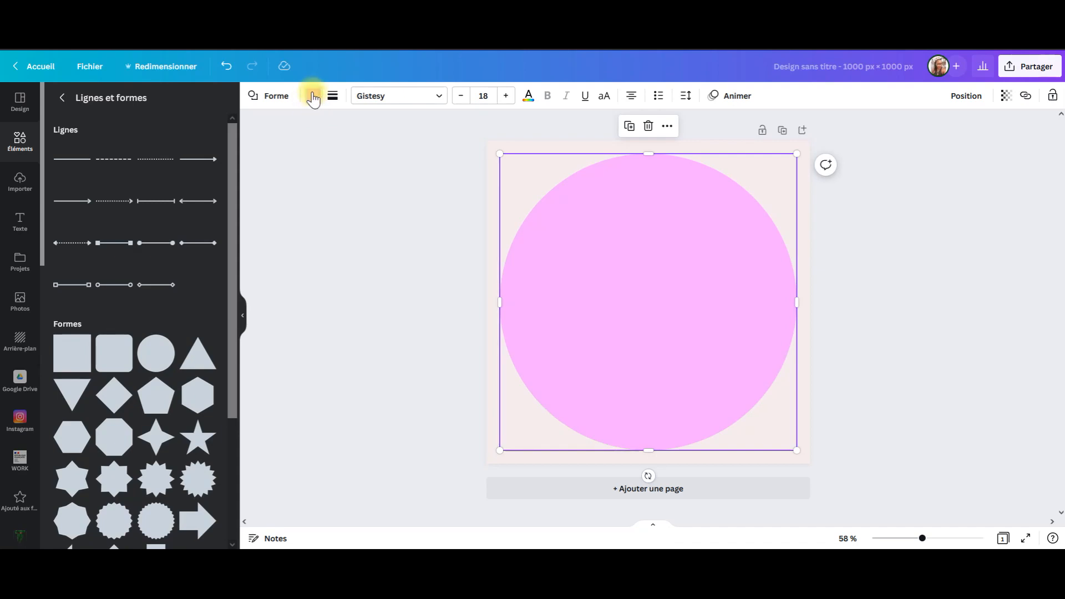
{"action": "left_click", "coordinate": [314, 97]}
{"action": "left_click", "coordinate": [152, 246]}
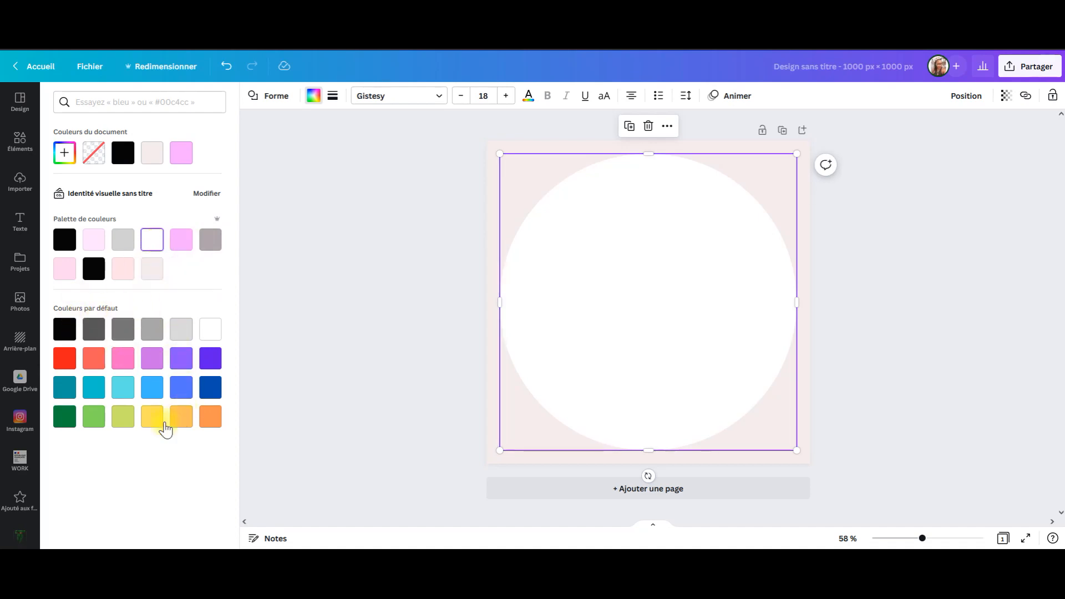
{"action": "left_click", "coordinate": [65, 154]}
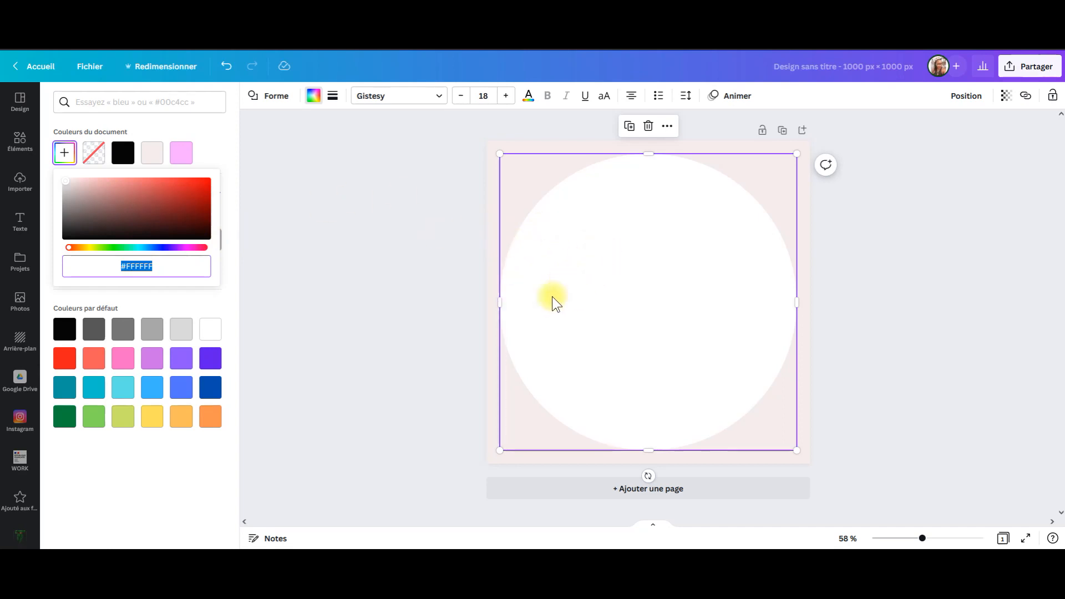
{"action": "left_click", "coordinate": [454, 359]}
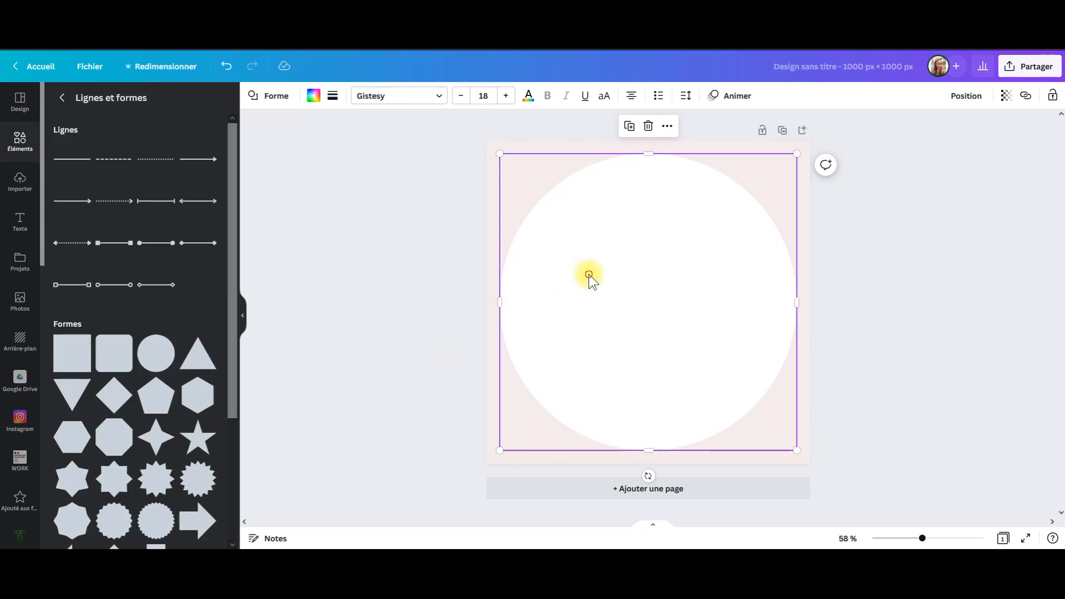
{"action": "left_click", "coordinate": [461, 290]}
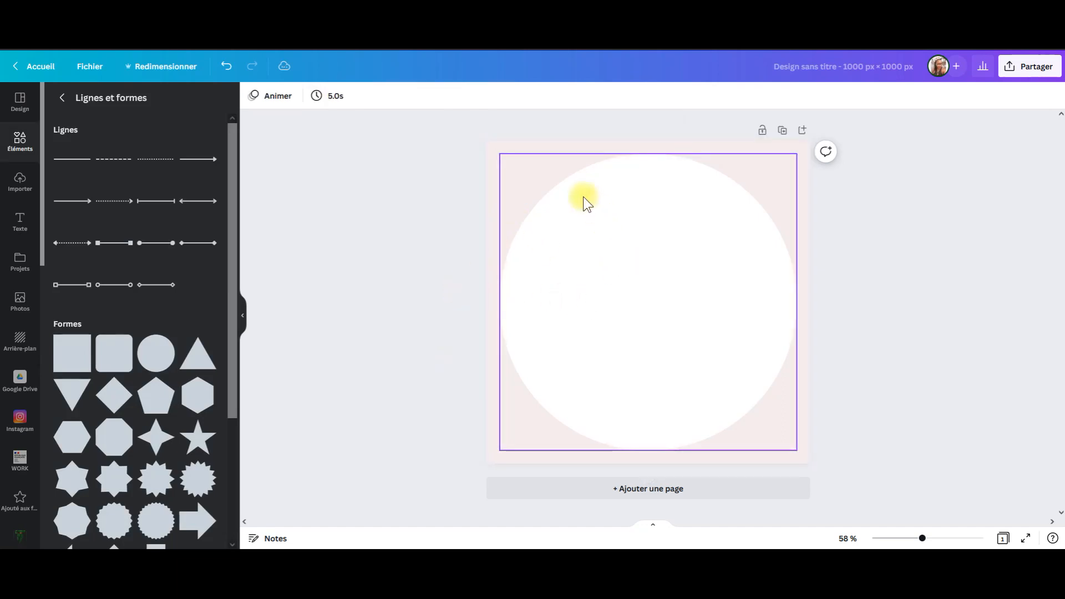
Step: Try white as the page background colour, and undo that change
{"action": "left_click", "coordinate": [518, 149]}
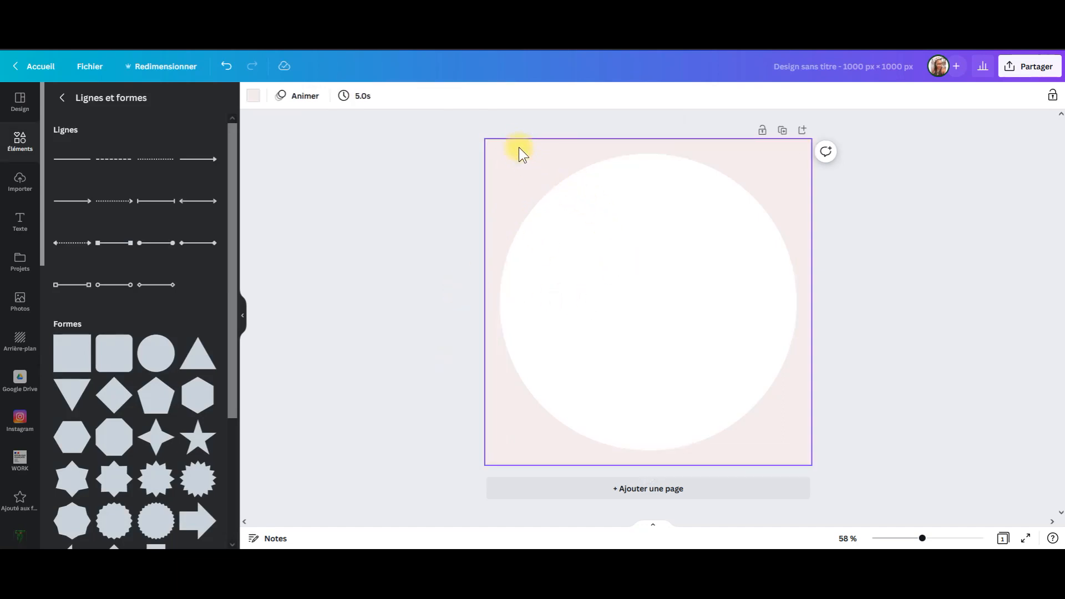
{"action": "left_click", "coordinate": [253, 96]}
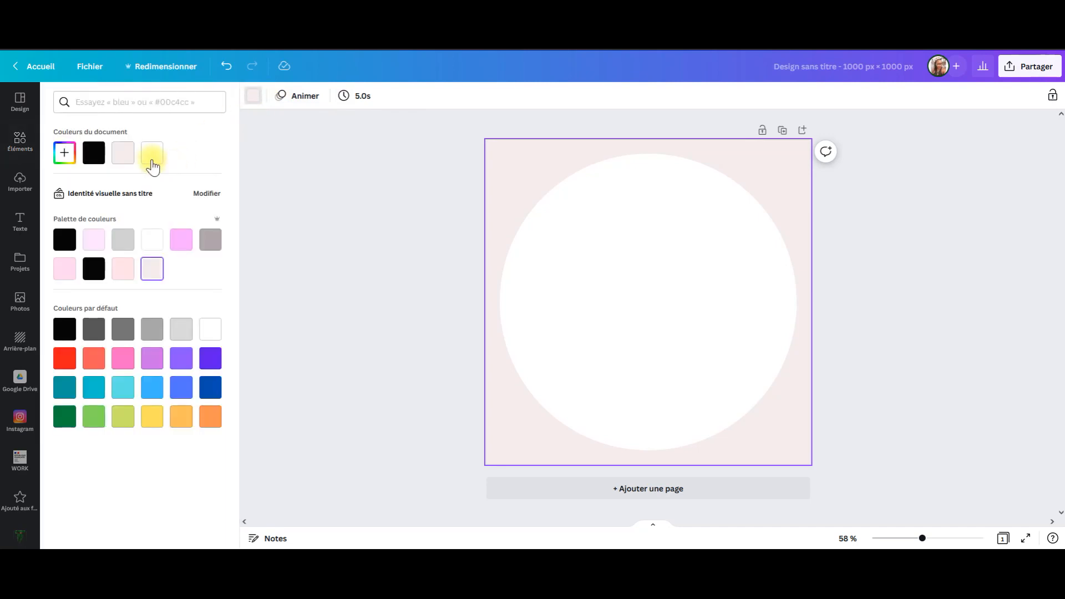
{"action": "left_click", "coordinate": [152, 161]}
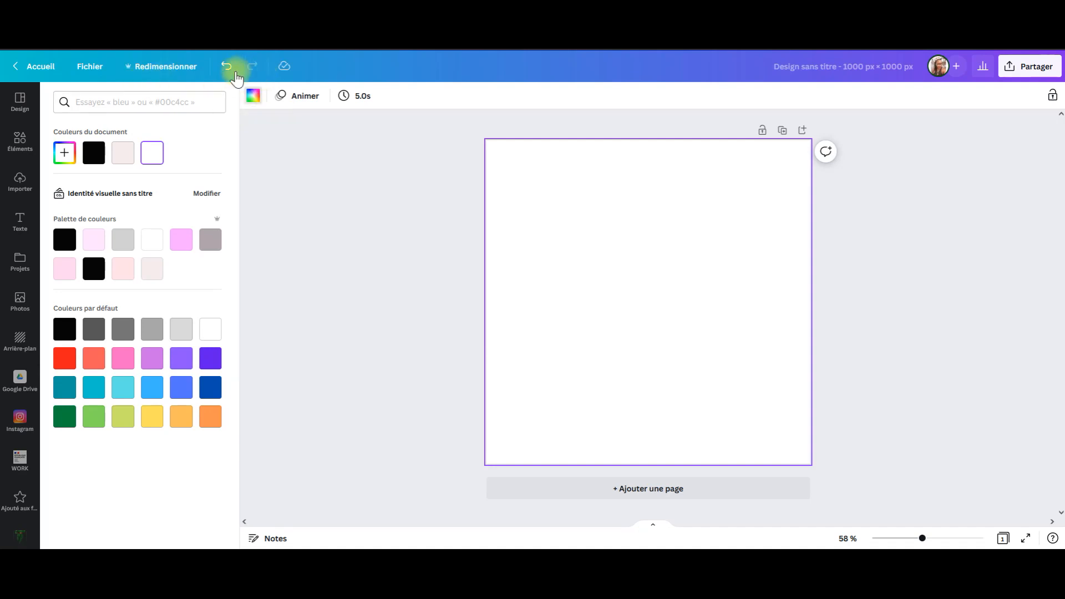
{"action": "left_click", "coordinate": [226, 68]}
{"action": "left_click", "coordinate": [358, 308]}
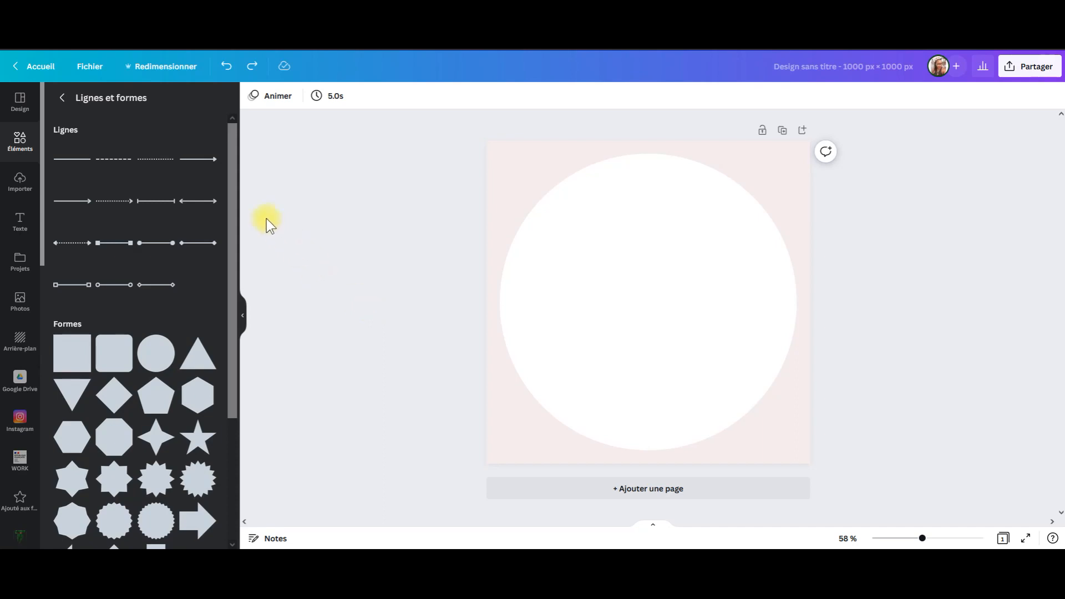
{"action": "left_click_drag", "start_coordinate": [233, 198], "coordinate": [268, 189]}
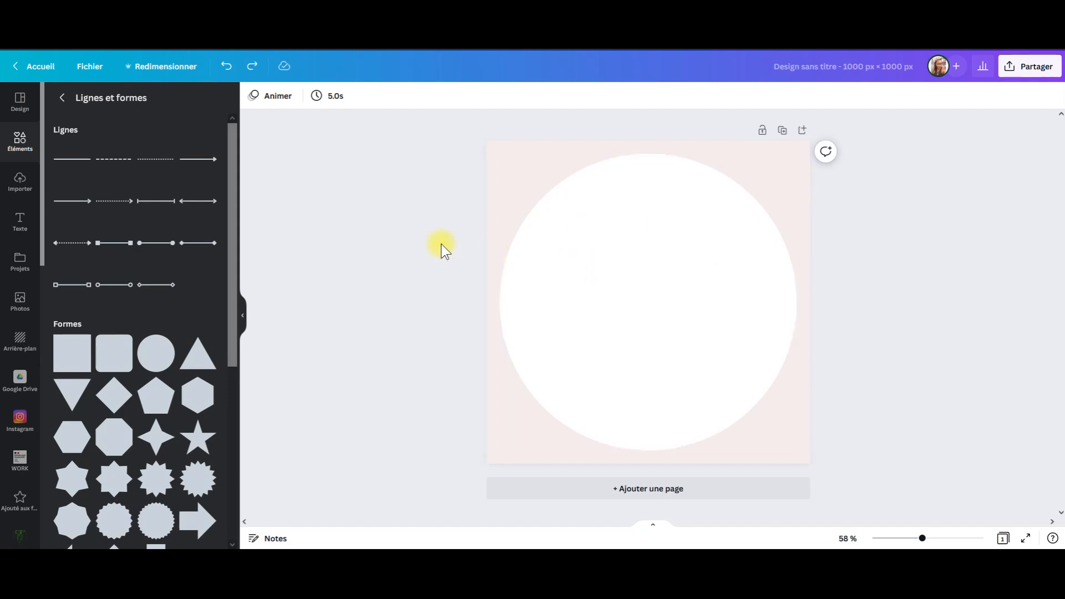
{"action": "left_click", "coordinate": [21, 219]}
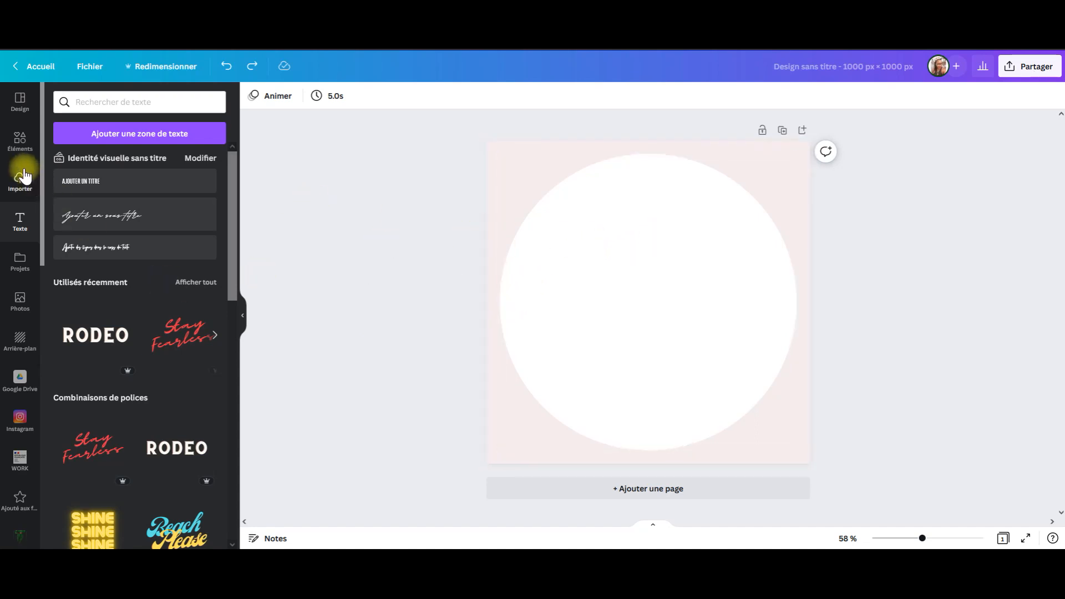
Step: Search the elements library for "signe astro" and show all the matching graphics
{"action": "left_click", "coordinate": [21, 143]}
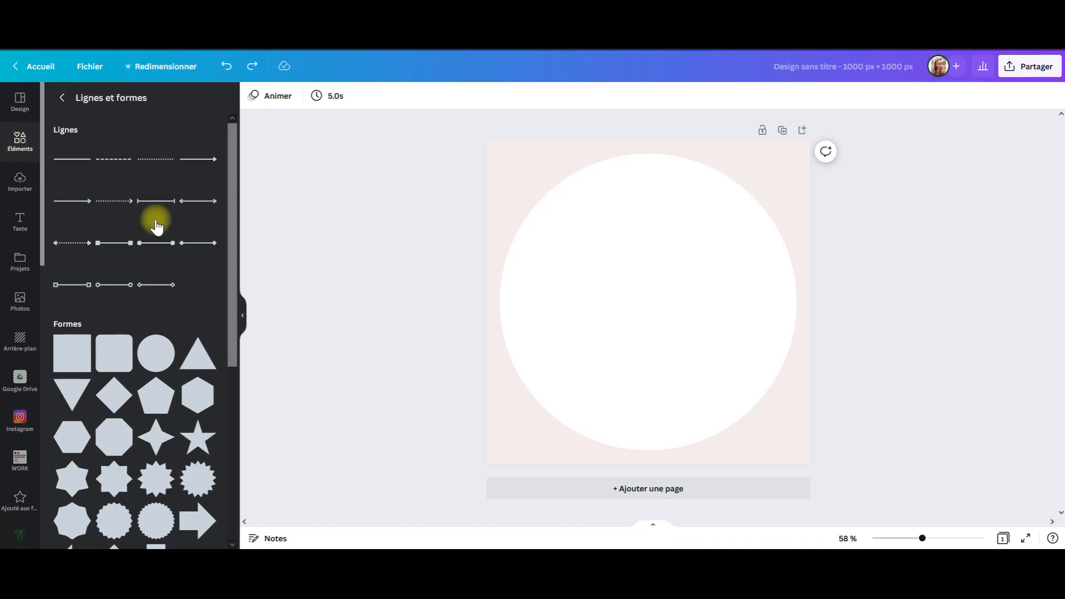
{"action": "left_click", "coordinate": [61, 98]}
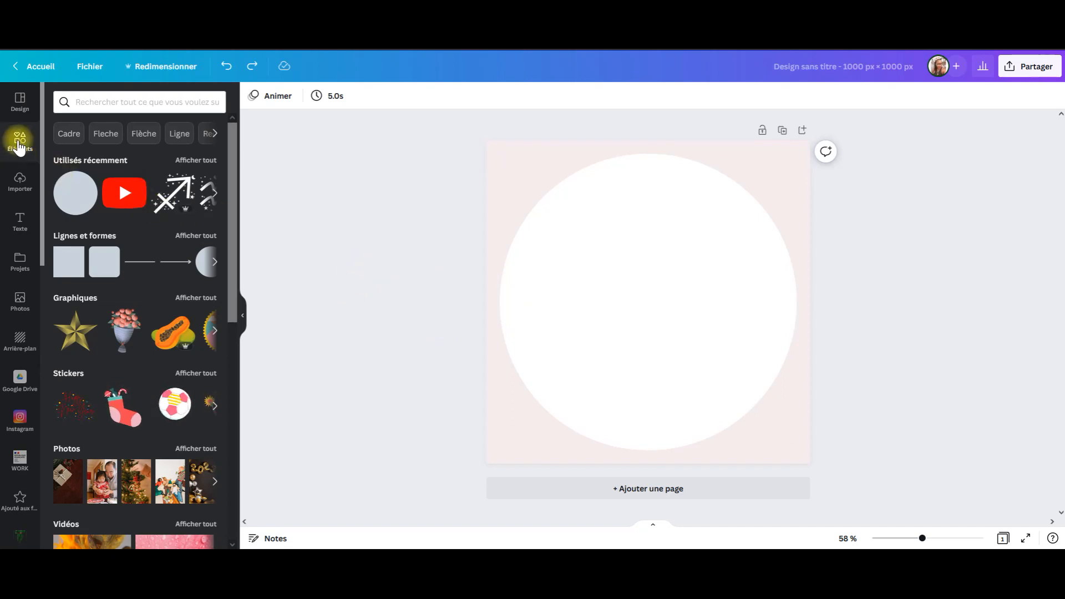
{"action": "left_click", "coordinate": [110, 99]}
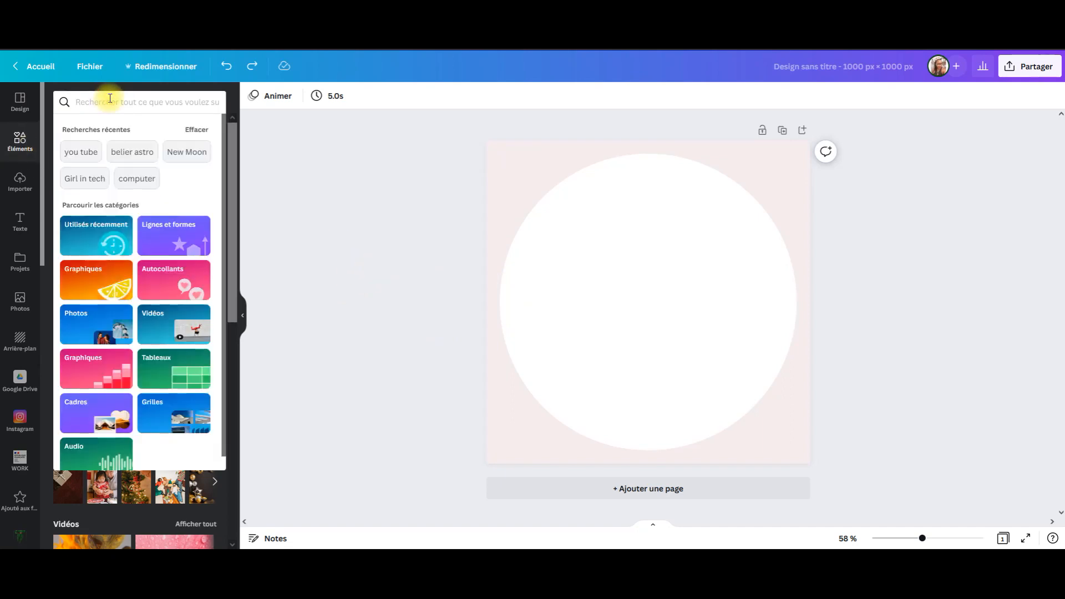
{"action": "type", "text": "signe"}
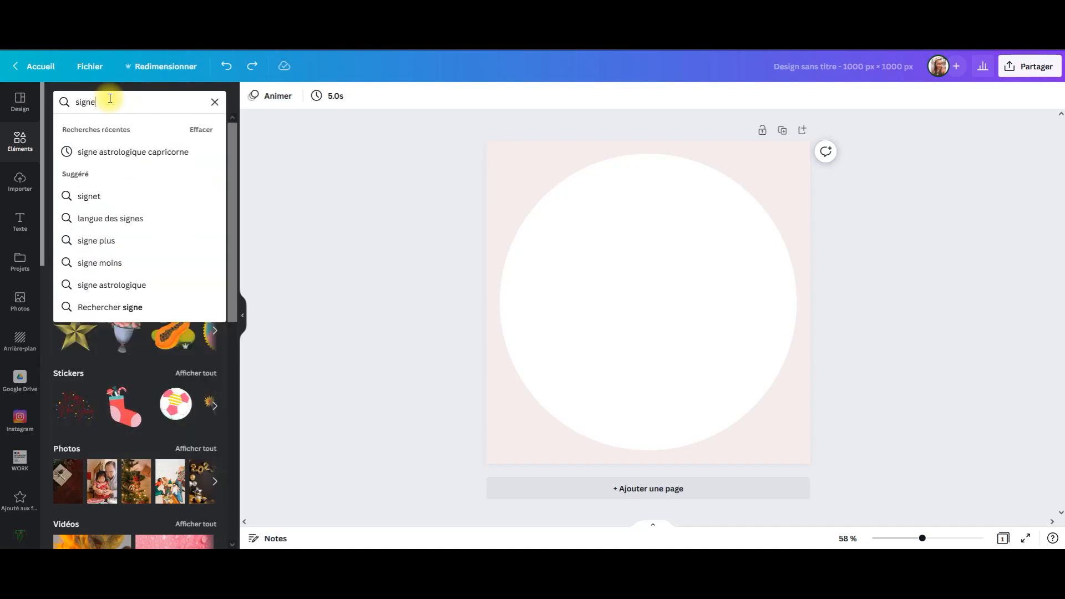
{"action": "type", "text": " astro"}
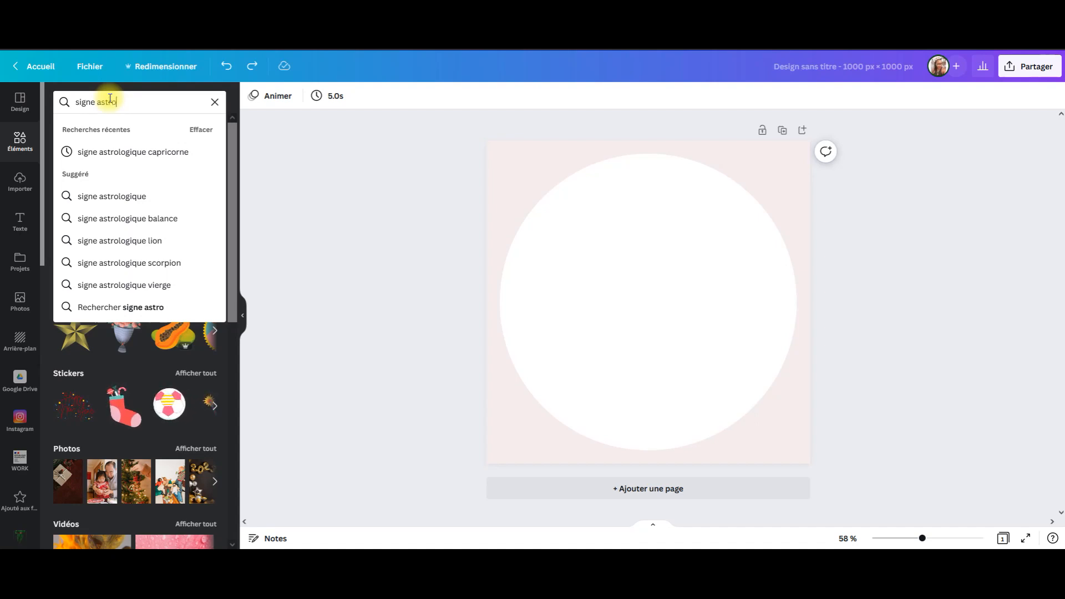
{"action": "key", "text": "Return"}
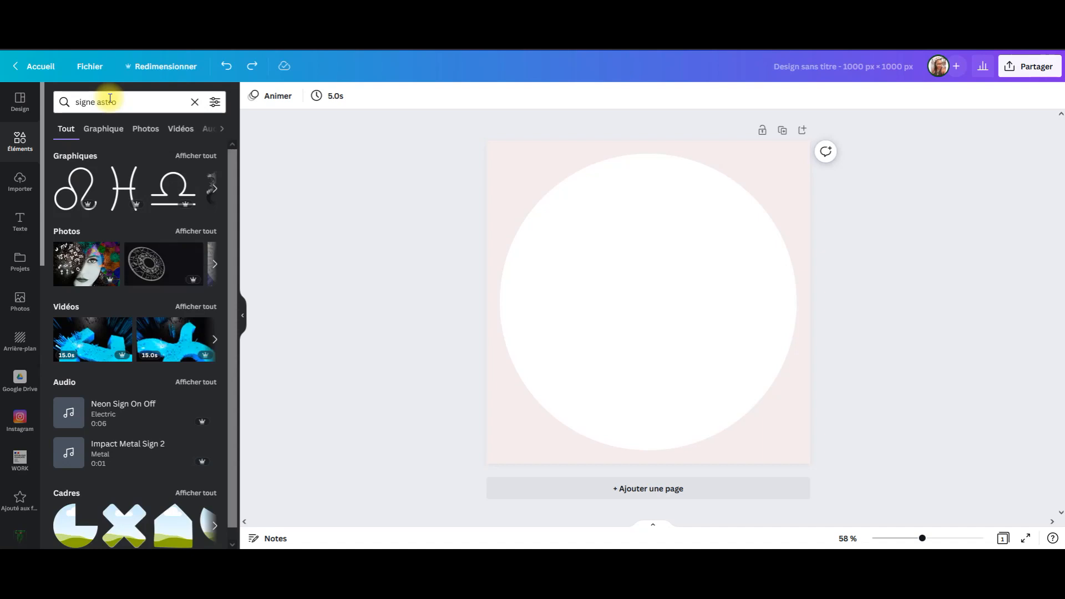
{"action": "left_click", "coordinate": [191, 159]}
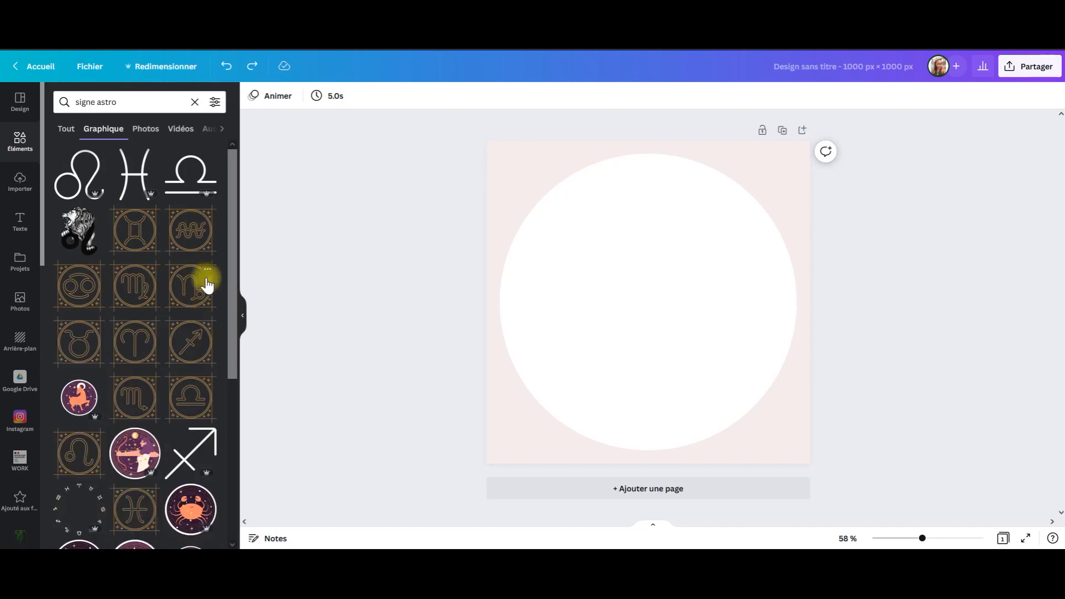
Step: Add the black graphic of the twelve zodiac symbols arranged in a ring to page 1
{"action": "left_click_drag", "start_coordinate": [231, 226], "coordinate": [240, 313]}
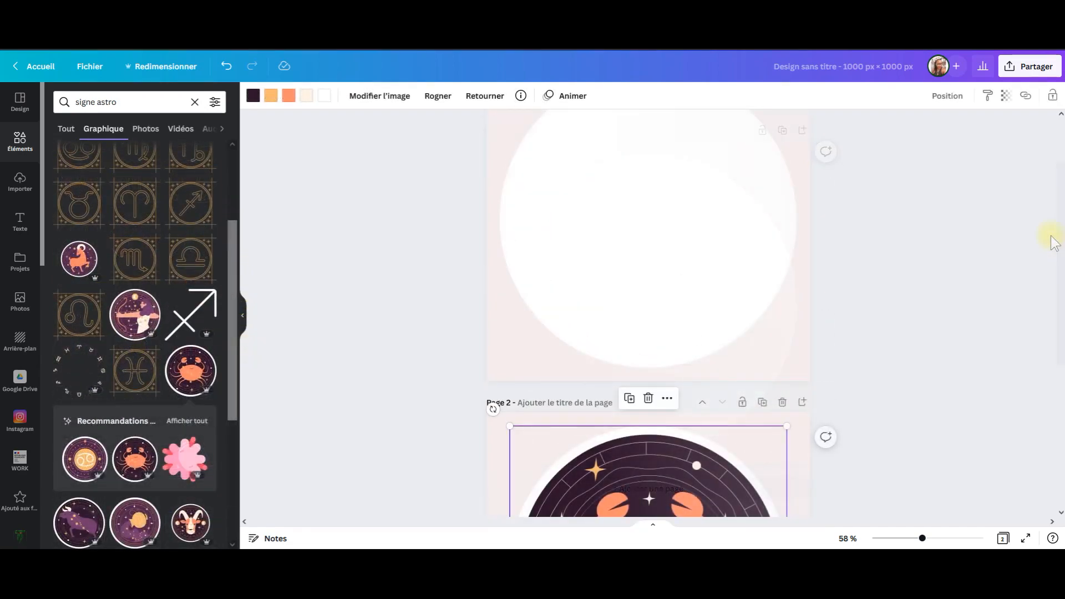
{"action": "scroll", "coordinate": [1046, 237], "scroll_direction": "up", "scroll_amount": 2}
{"action": "left_click", "coordinate": [538, 258]}
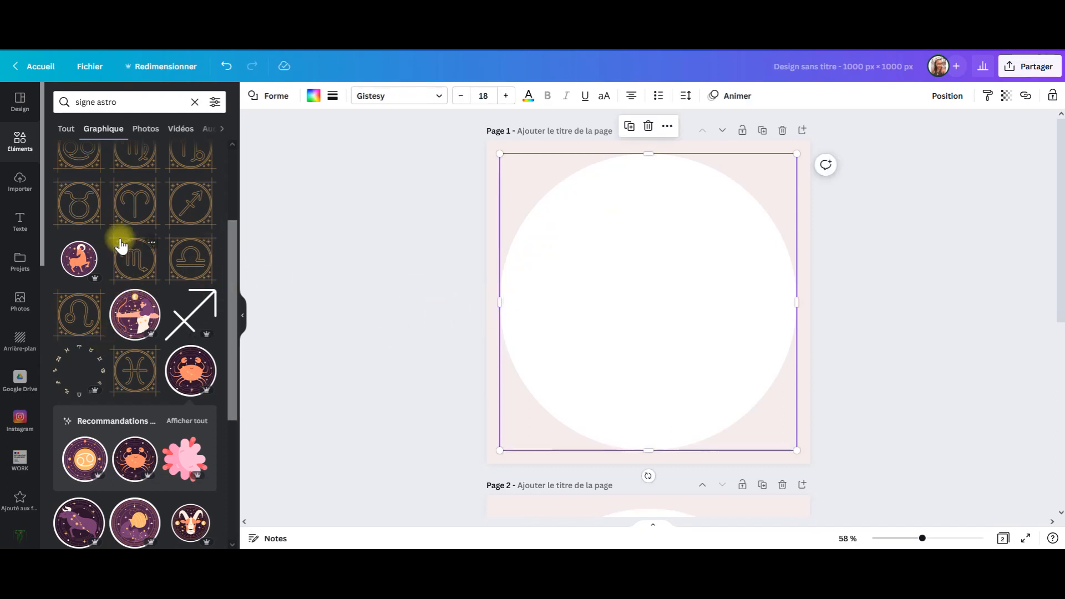
{"action": "left_click_drag", "start_coordinate": [228, 244], "coordinate": [261, 439]}
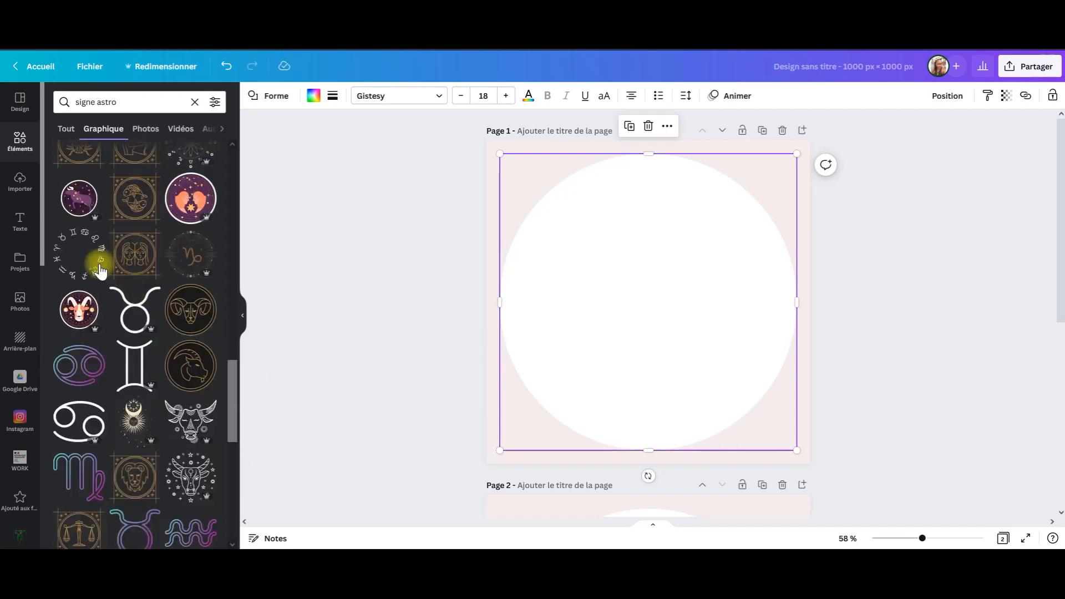
{"action": "left_click", "coordinate": [77, 260]}
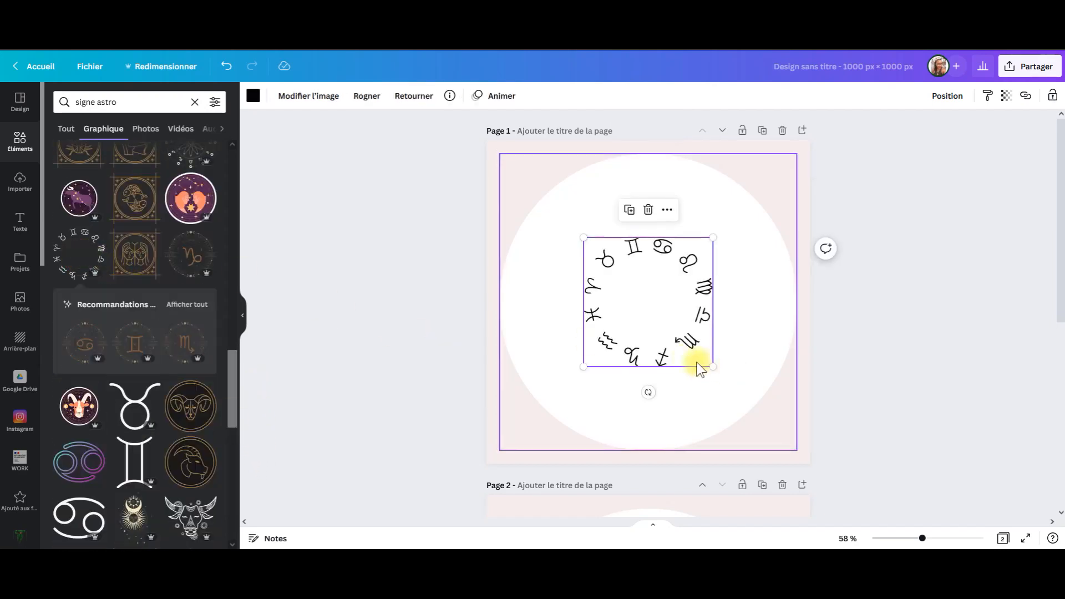
Step: Enlarge the zodiac ring so it nearly fills the white circle, and centre it on the page
{"action": "left_click_drag", "start_coordinate": [581, 365], "coordinate": [525, 426]}
{"action": "left_click_drag", "start_coordinate": [714, 238], "coordinate": [796, 204]}
{"action": "left_click_drag", "start_coordinate": [768, 426], "coordinate": [779, 434]}
{"action": "left_click_drag", "start_coordinate": [690, 318], "coordinate": [691, 317]}
{"action": "left_click", "coordinate": [898, 305]}
Step: Lock the white circle's position and content
{"action": "left_click", "coordinate": [673, 163]}
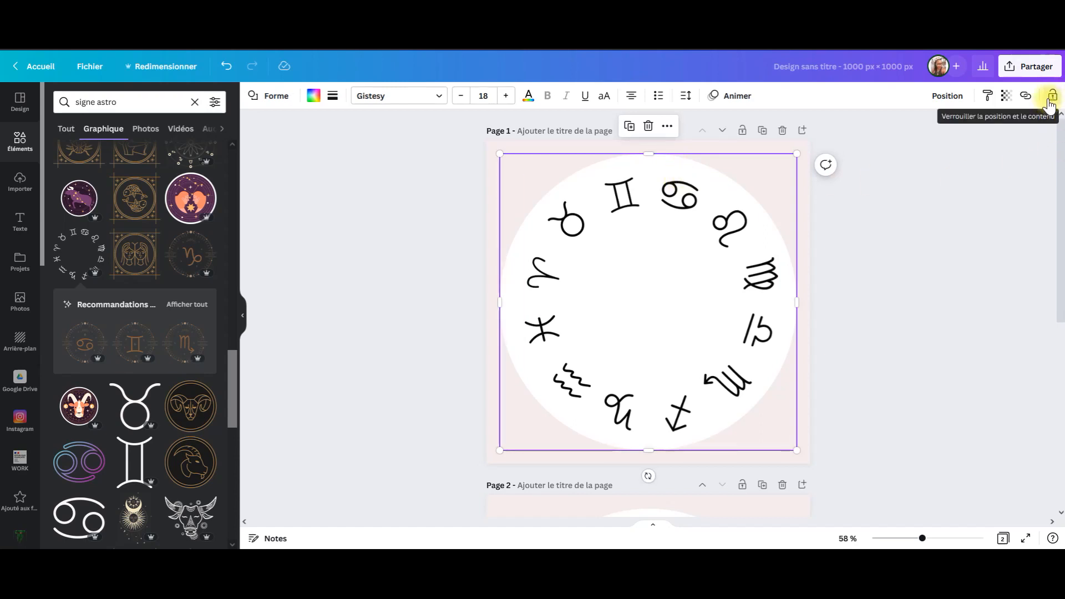
{"action": "left_click", "coordinate": [1052, 97]}
Step: Try moving the zodiac ring off-centre over the locked circle, and undo the move
{"action": "left_click_drag", "start_coordinate": [665, 247], "coordinate": [634, 264]}
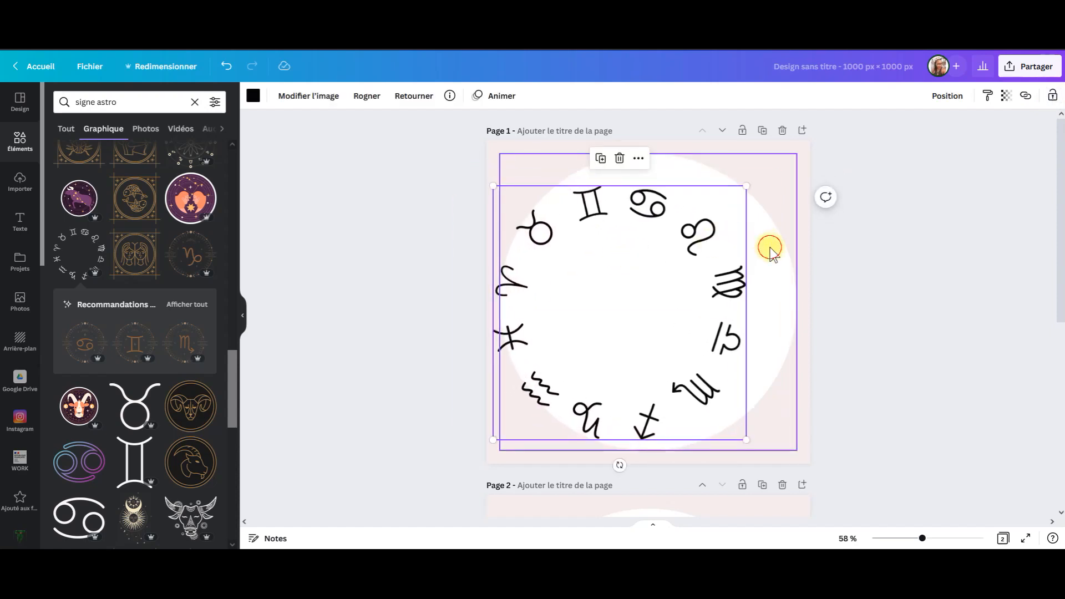
{"action": "left_click", "coordinate": [491, 153]}
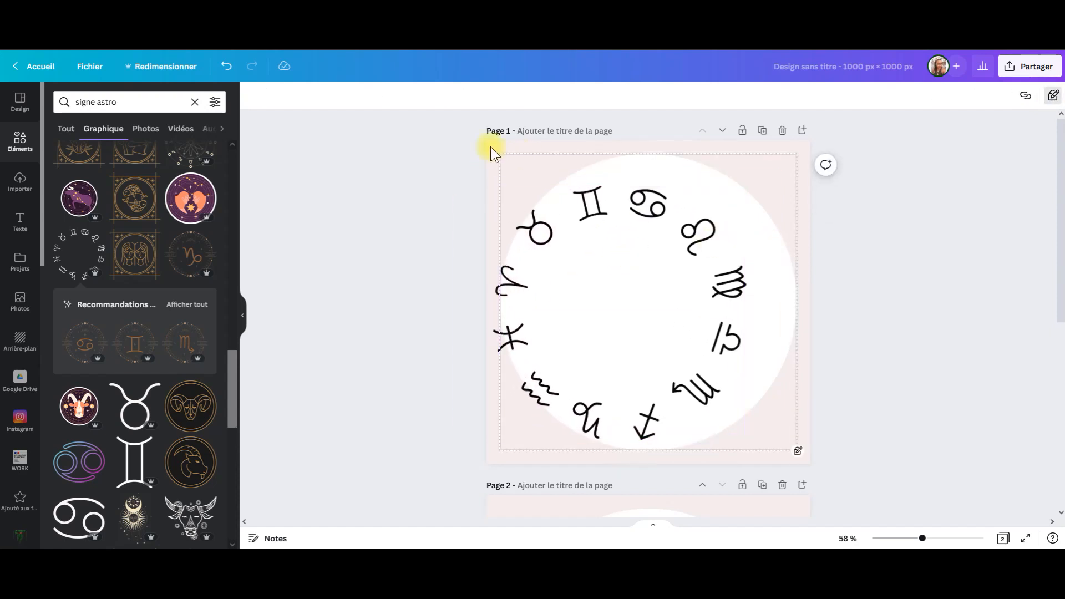
{"action": "left_click", "coordinate": [222, 64]}
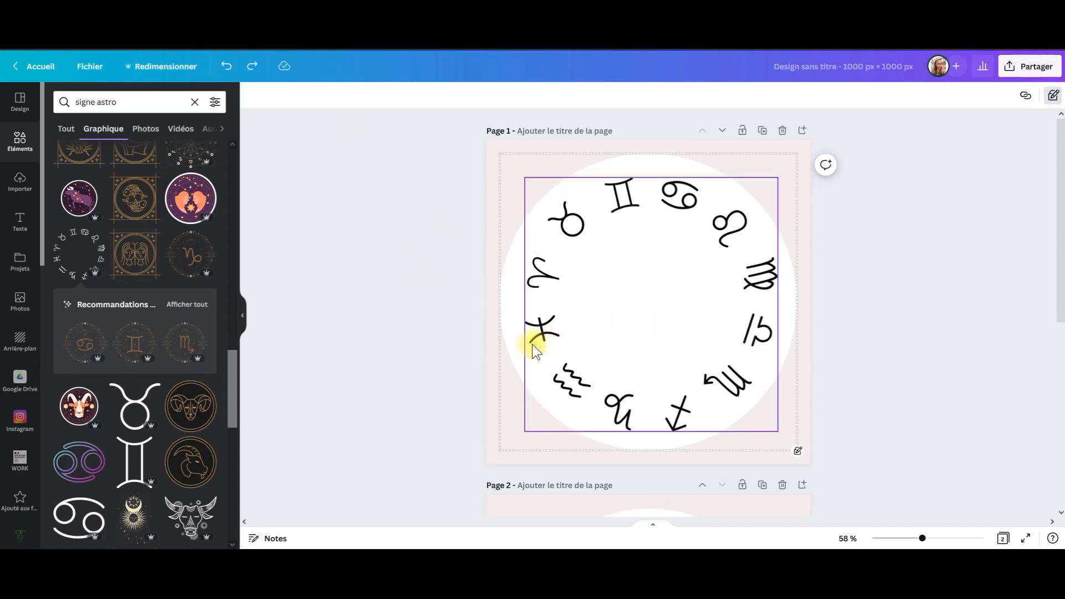
{"action": "left_click", "coordinate": [586, 345]}
{"action": "left_click", "coordinate": [898, 311]}
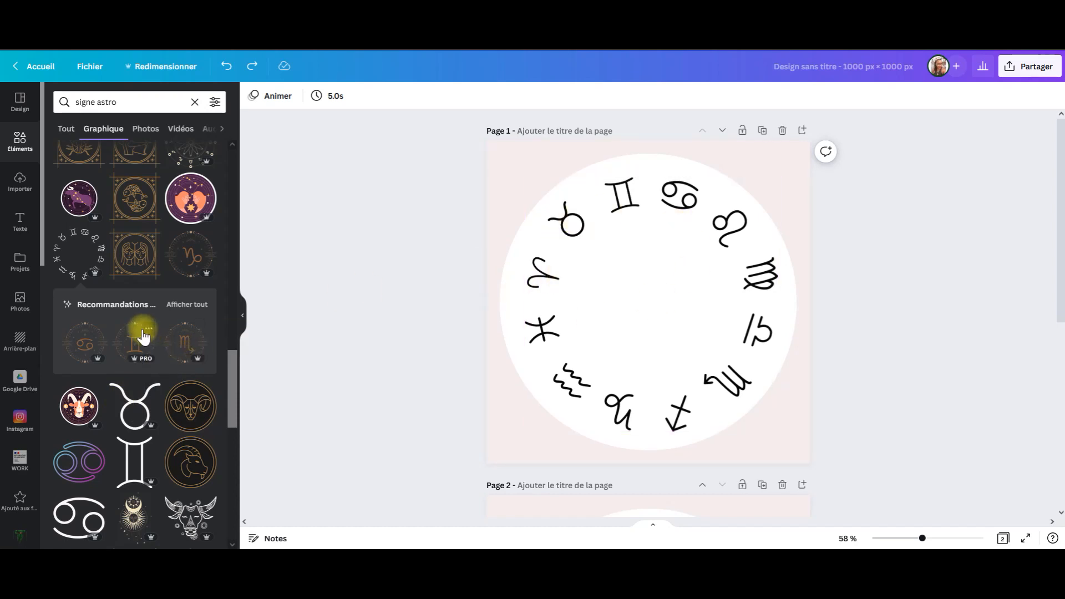
Step: Show all recommended graphics related to the zodiac ring and add the brown Capricorn medallion to page 1
{"action": "left_click", "coordinate": [198, 306]}
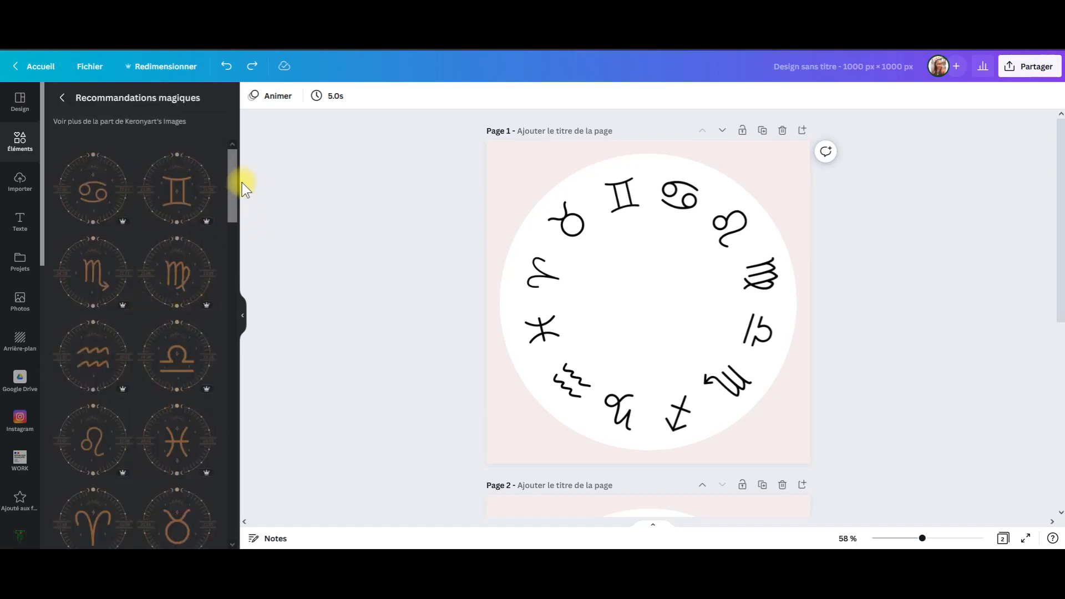
{"action": "left_click_drag", "start_coordinate": [233, 178], "coordinate": [255, 167]}
{"action": "left_click_drag", "start_coordinate": [258, 175], "coordinate": [267, 213]}
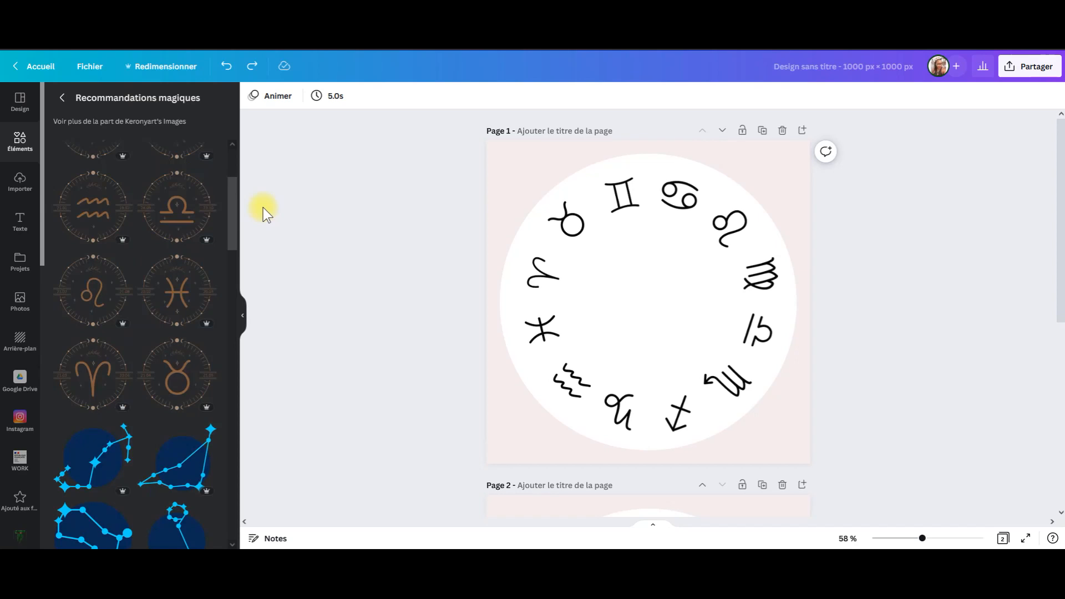
{"action": "left_click_drag", "start_coordinate": [264, 214], "coordinate": [272, 174]}
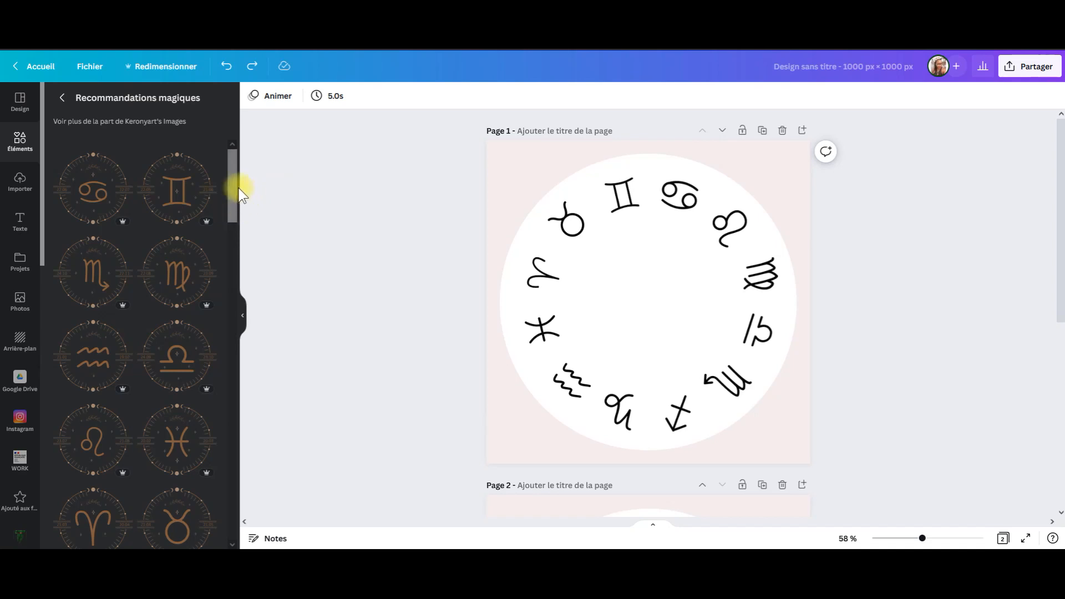
{"action": "left_click_drag", "start_coordinate": [240, 194], "coordinate": [238, 309]}
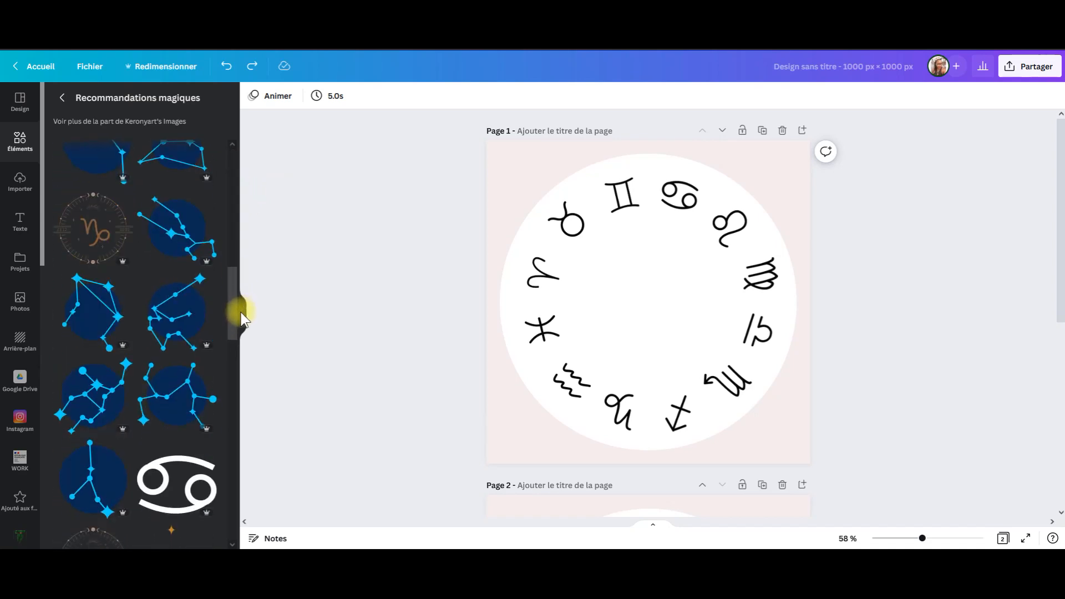
{"action": "left_click", "coordinate": [92, 233]}
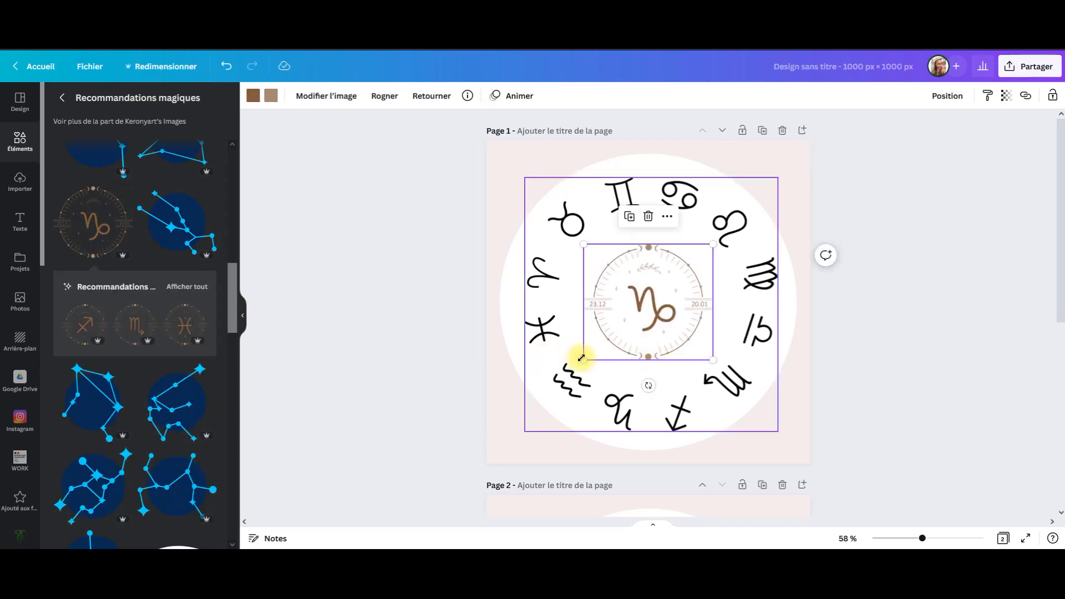
Step: Enlarge the Capricorn medallion to fit inside the ring of zodiac symbols and centre it on the page
{"action": "left_click_drag", "start_coordinate": [583, 360], "coordinate": [574, 368]}
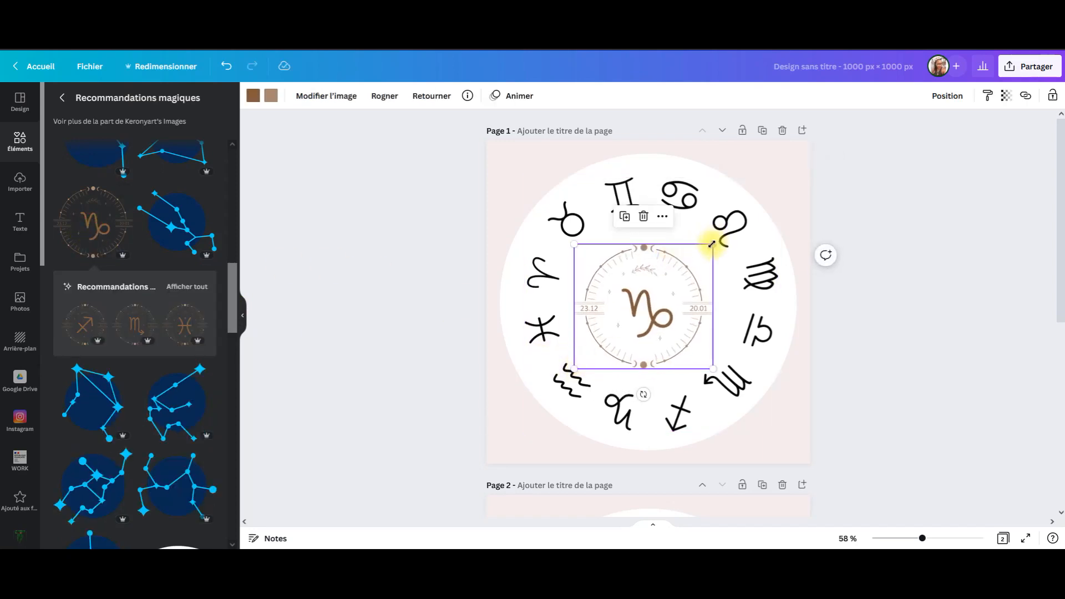
{"action": "left_click_drag", "start_coordinate": [710, 247], "coordinate": [728, 214]}
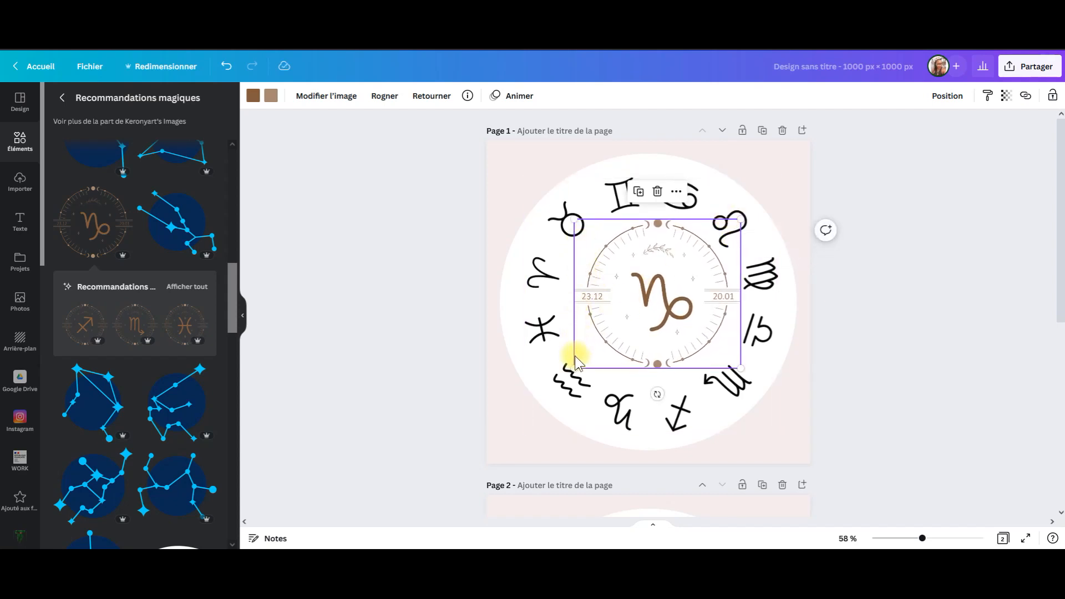
{"action": "left_click_drag", "start_coordinate": [574, 365], "coordinate": [558, 375]}
{"action": "left_click", "coordinate": [950, 290]}
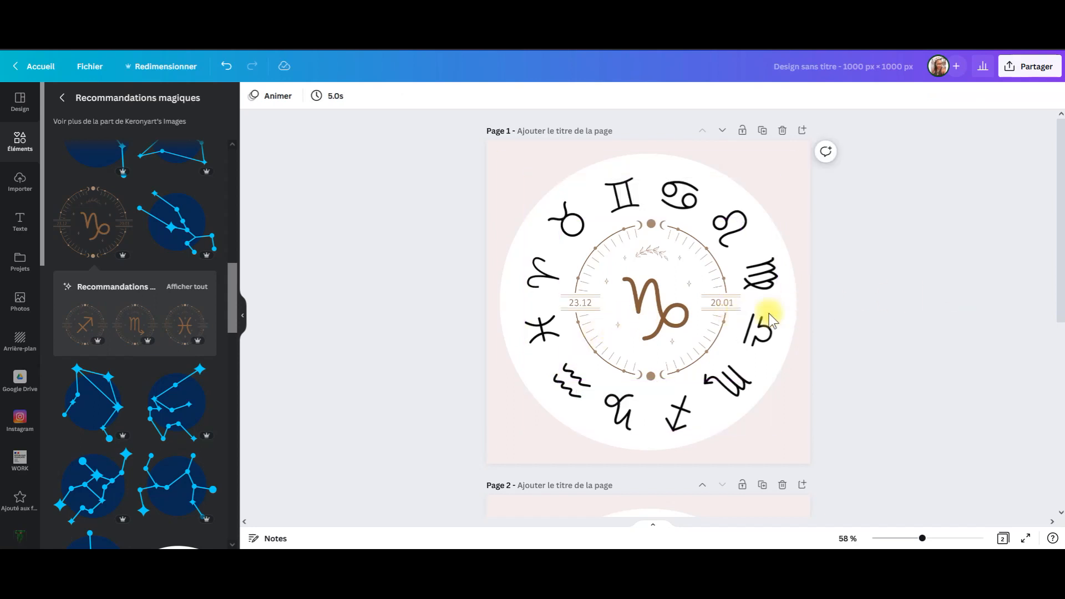
{"action": "left_click", "coordinate": [697, 315]}
{"action": "left_click_drag", "start_coordinate": [697, 314], "coordinate": [694, 313]}
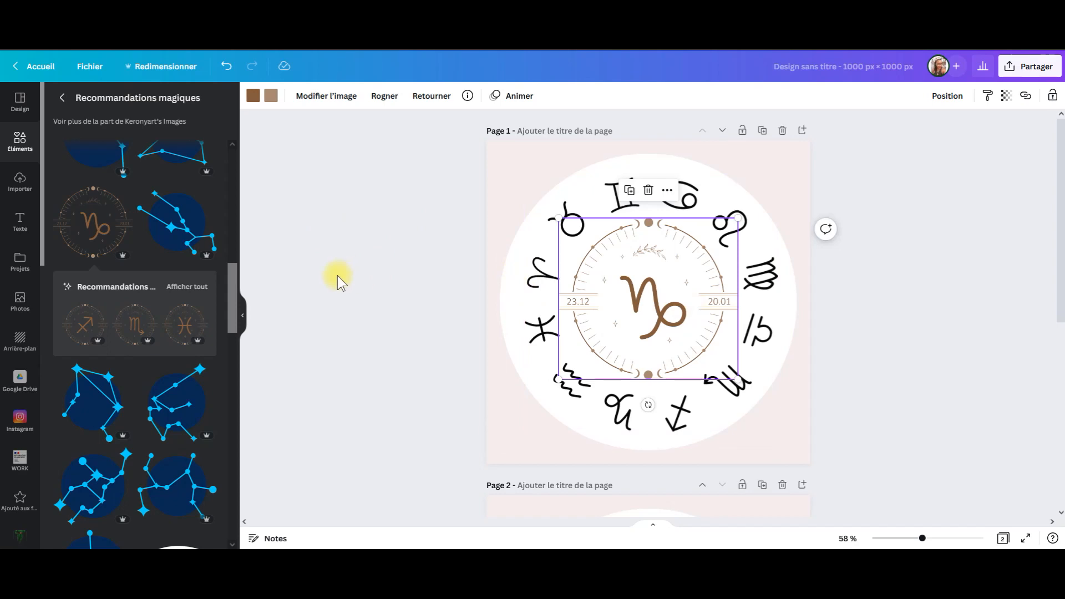
Step: Try adding the matching Libra medallion over the Capricorn one, move it aside, and delete it
{"action": "left_click_drag", "start_coordinate": [227, 303], "coordinate": [233, 210]}
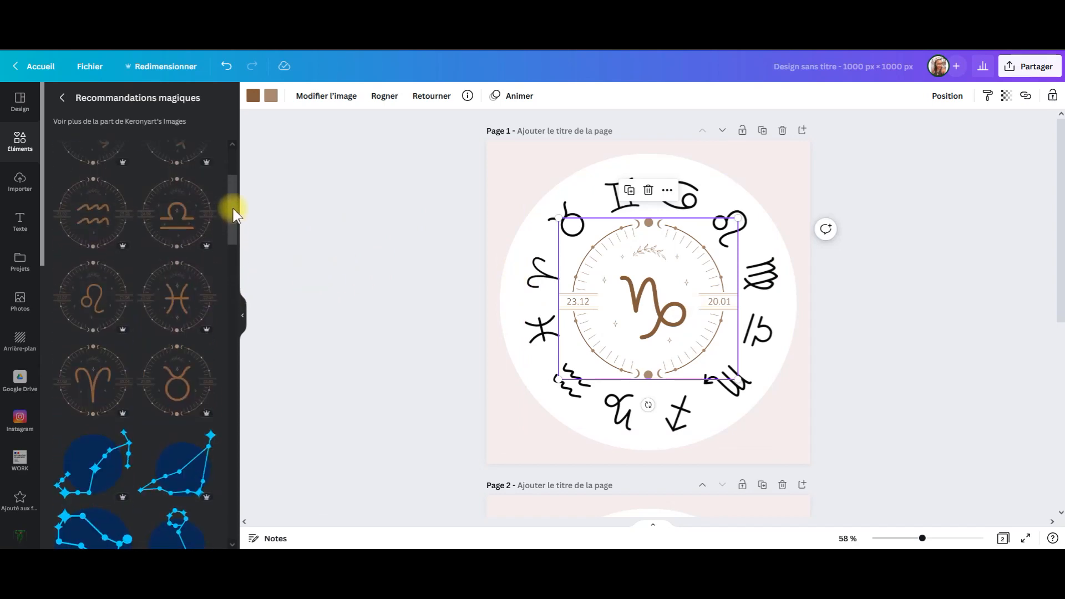
{"action": "left_click", "coordinate": [182, 211]}
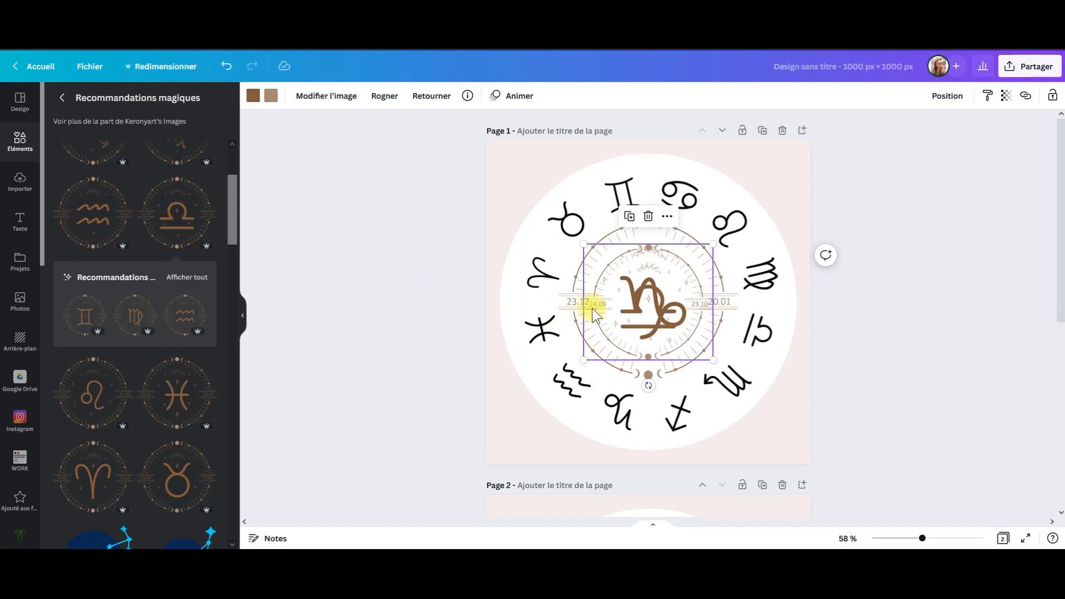
{"action": "left_click_drag", "start_coordinate": [630, 302], "coordinate": [536, 298]}
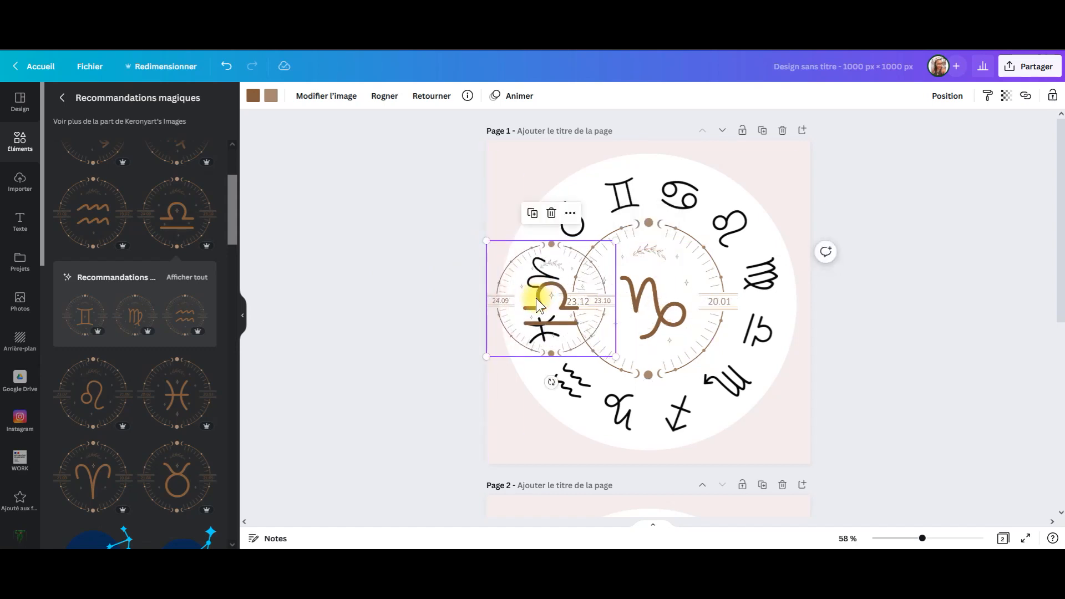
{"action": "key", "text": "Delete"}
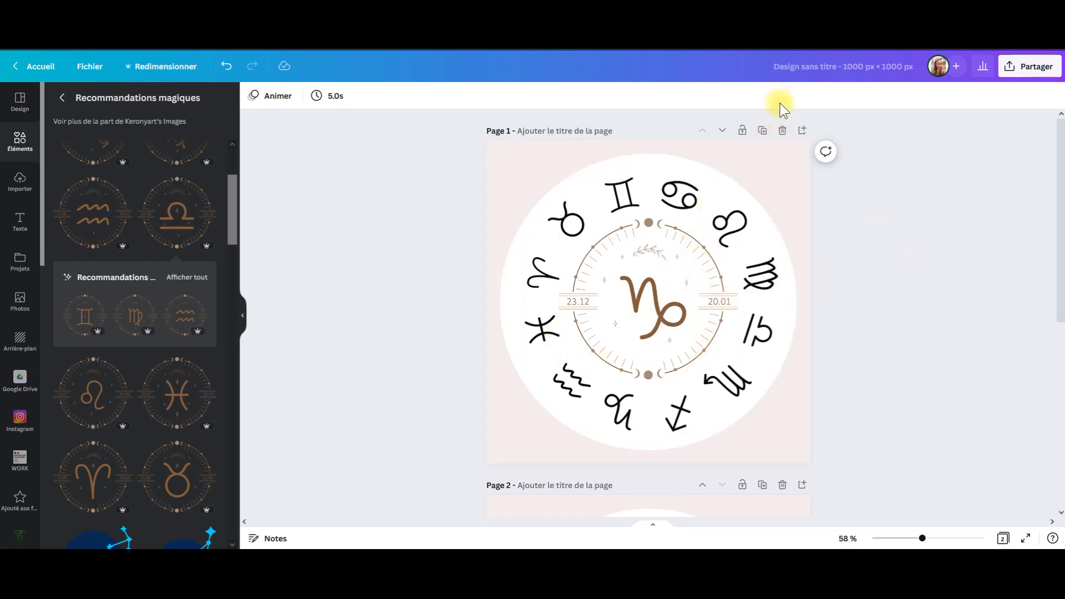
Step: Duplicate page 1 and delete the Capricorn medallion and the zodiac ring from the copy
{"action": "left_click", "coordinate": [762, 134]}
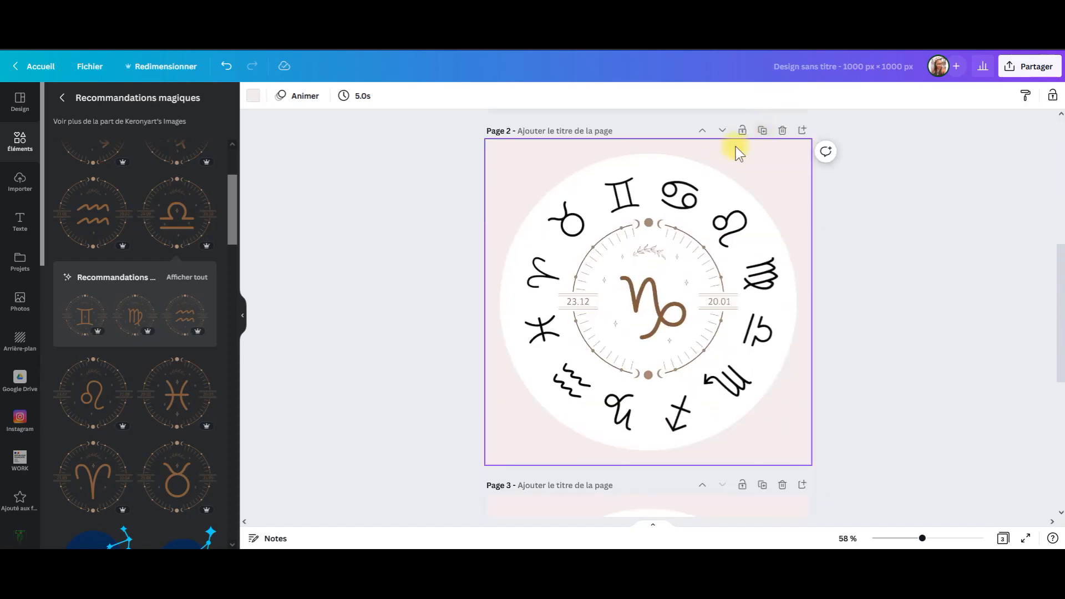
{"action": "left_click", "coordinate": [613, 299]}
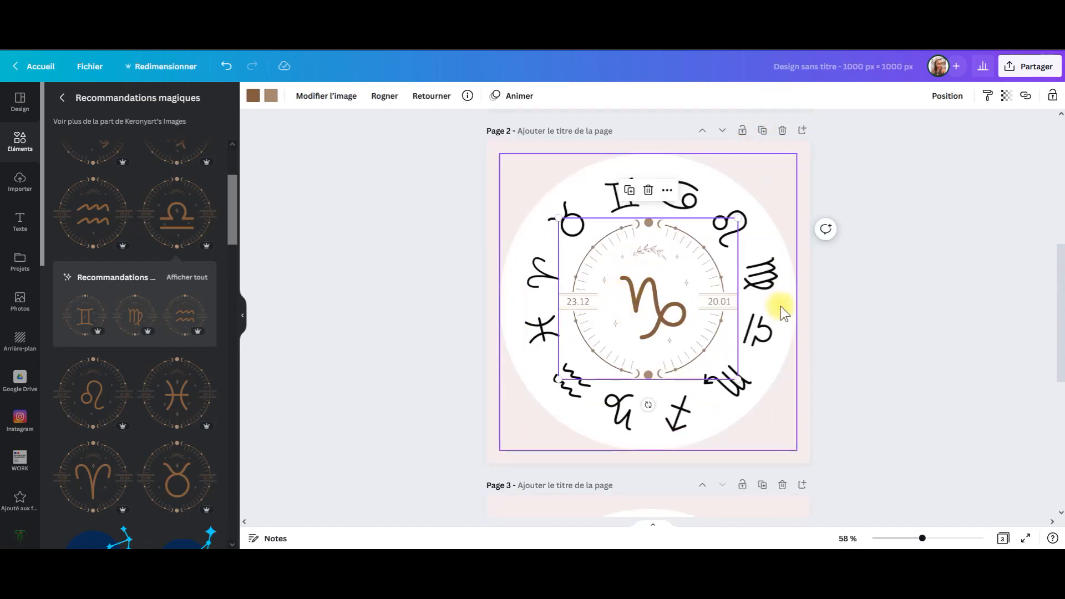
{"action": "key", "text": "Delete"}
{"action": "left_click", "coordinate": [757, 284]}
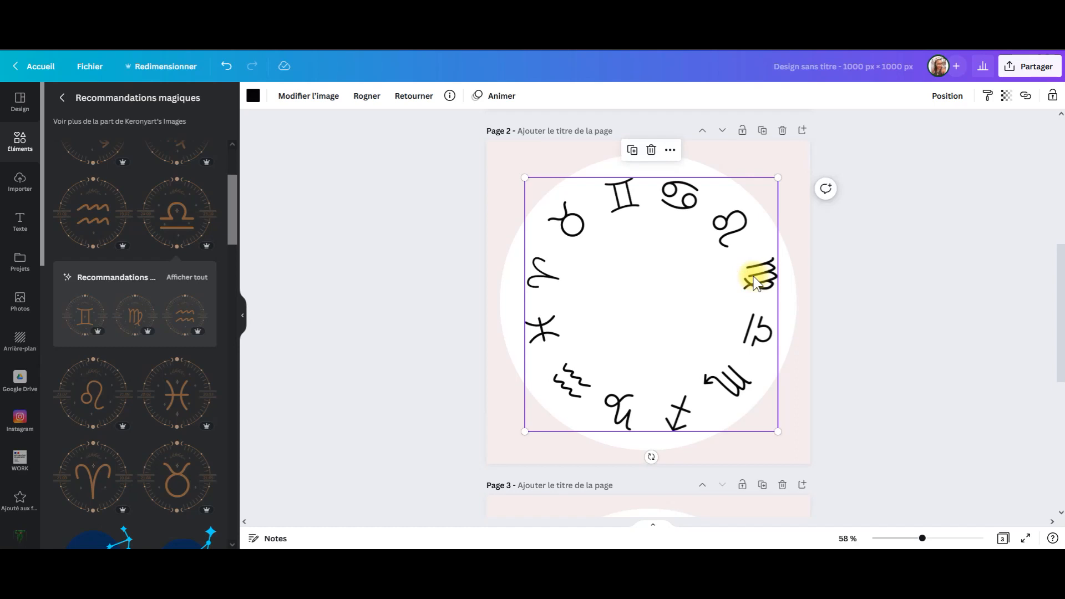
{"action": "key", "text": "Delete"}
Step: Return from the recommended graphics to the element search results and clear the "signe astro" search
{"action": "left_click", "coordinate": [18, 225]}
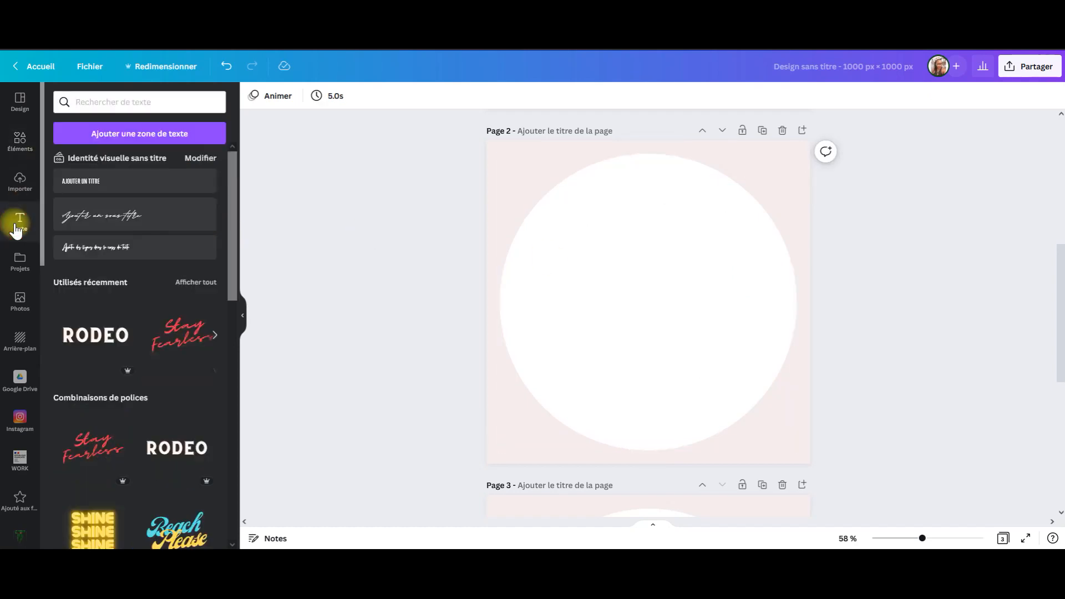
{"action": "left_click", "coordinate": [25, 150]}
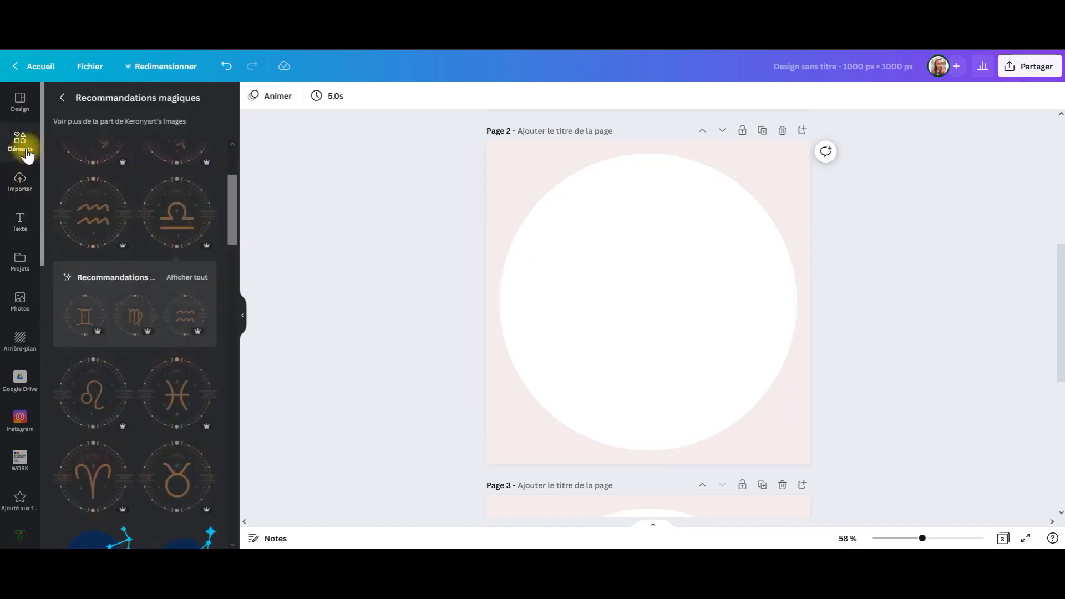
{"action": "left_click", "coordinate": [62, 97]}
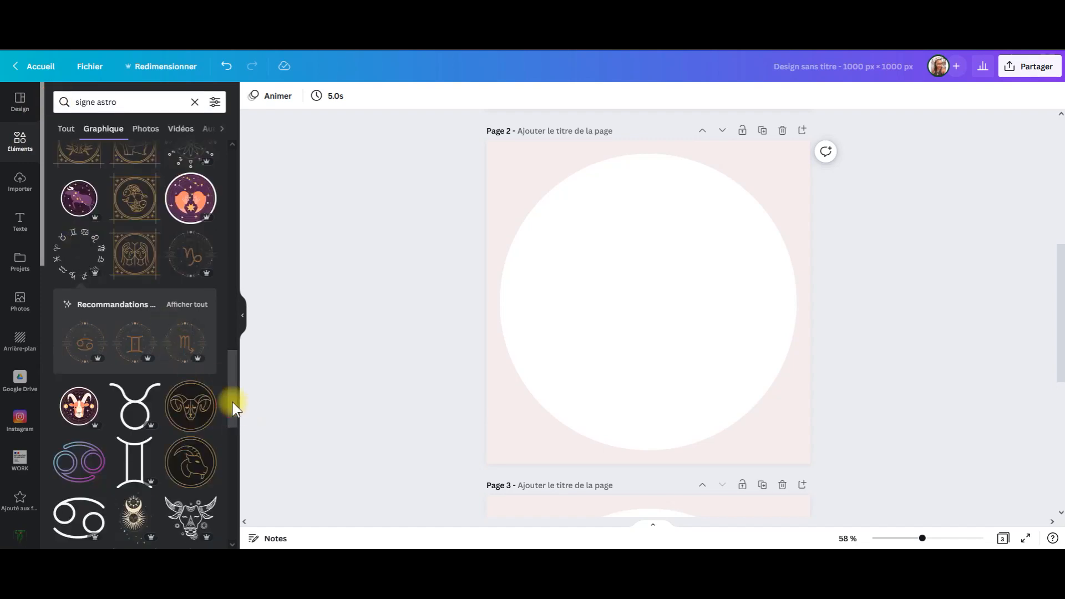
{"action": "scroll", "coordinate": [239, 384], "scroll_direction": "up", "scroll_amount": 1}
{"action": "left_click_drag", "start_coordinate": [233, 383], "coordinate": [225, 202]}
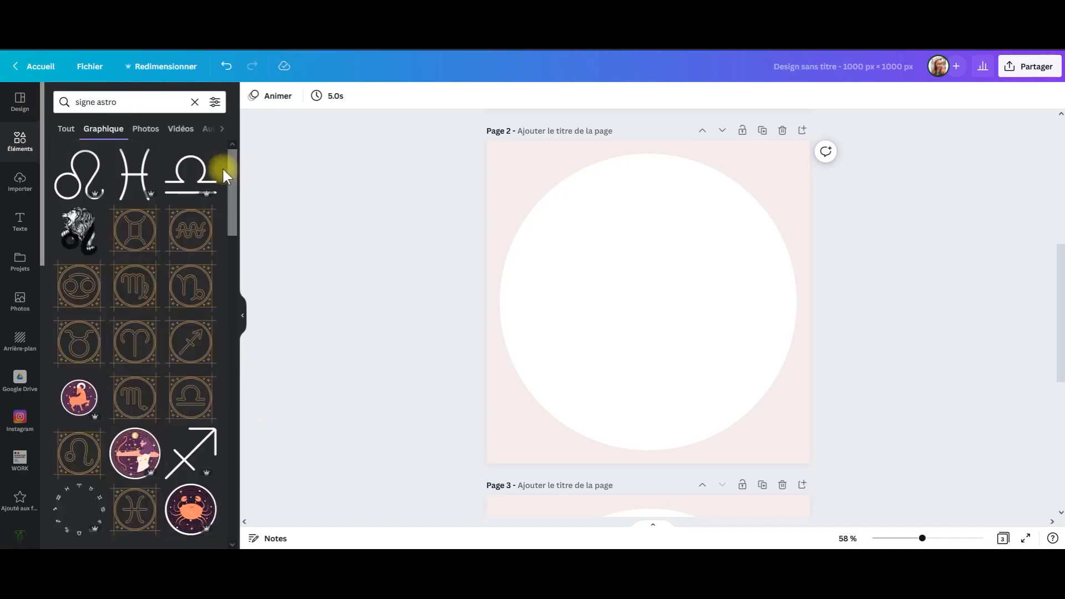
{"action": "left_click", "coordinate": [192, 102]}
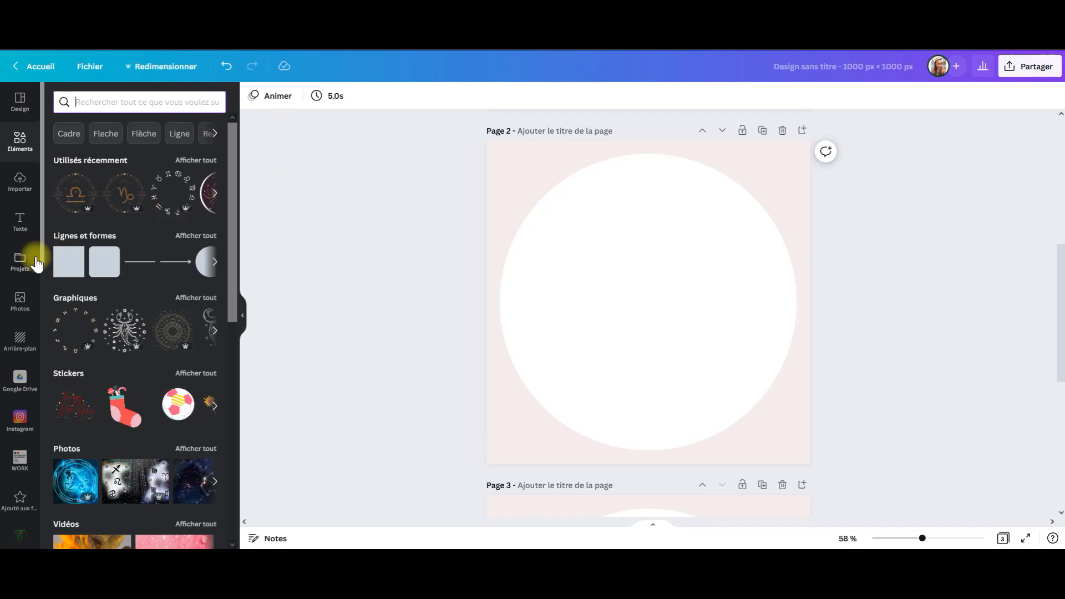
Step: Add a title text box to the white circle on page 2 and replace its text with "HAPPY"
{"action": "left_click", "coordinate": [20, 223]}
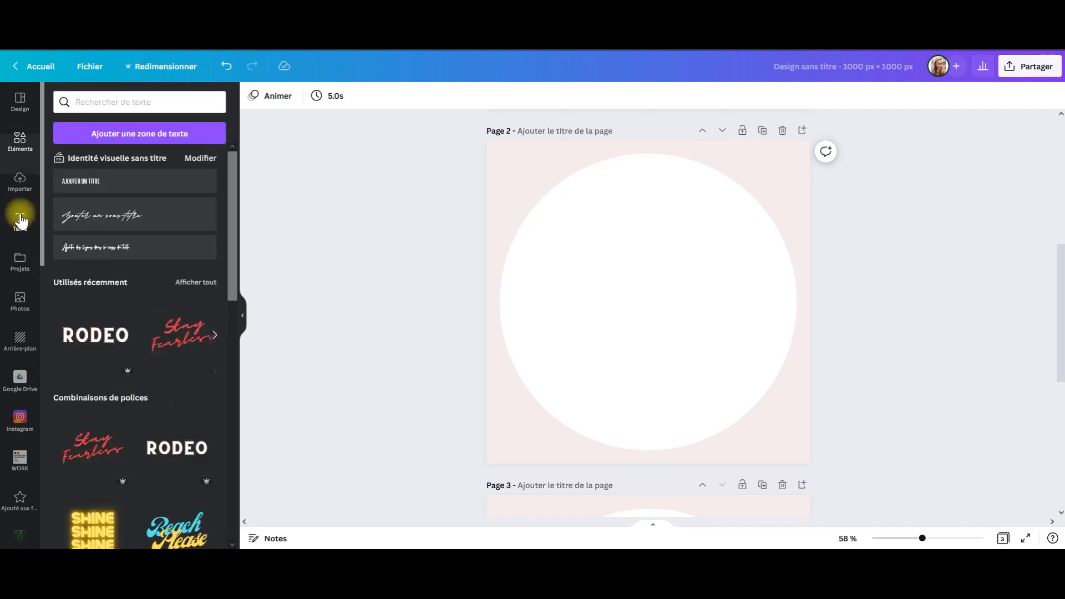
{"action": "left_click", "coordinate": [89, 182]}
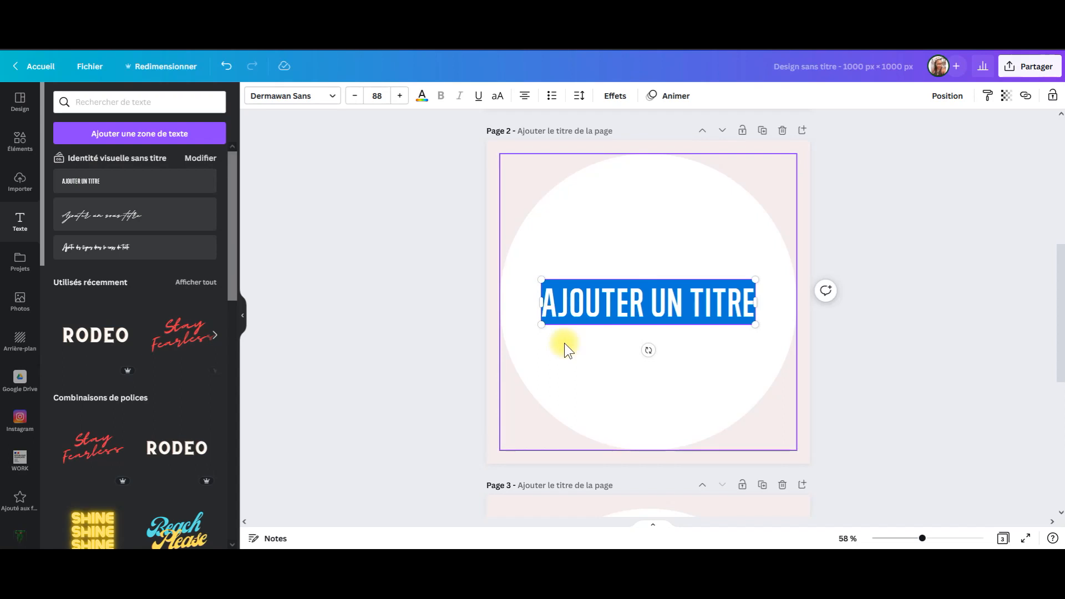
{"action": "type", "text": "UJ"}
{"action": "key", "text": "BackSpace"}
{"action": "key", "text": "BackSpace"}
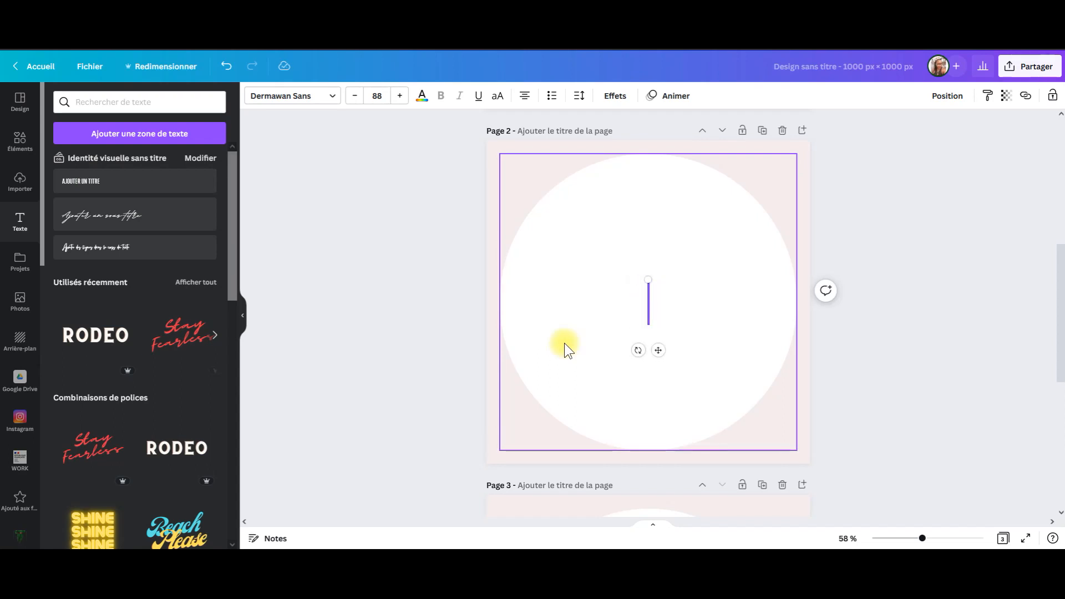
{"action": "type", "text": "HA"}
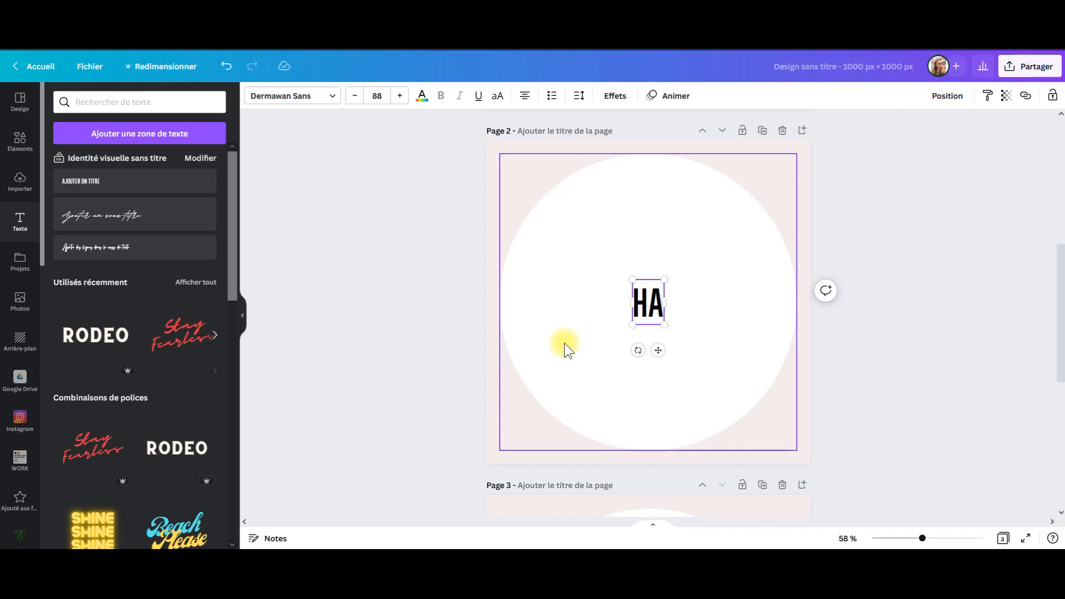
{"action": "type", "text": "PPY"}
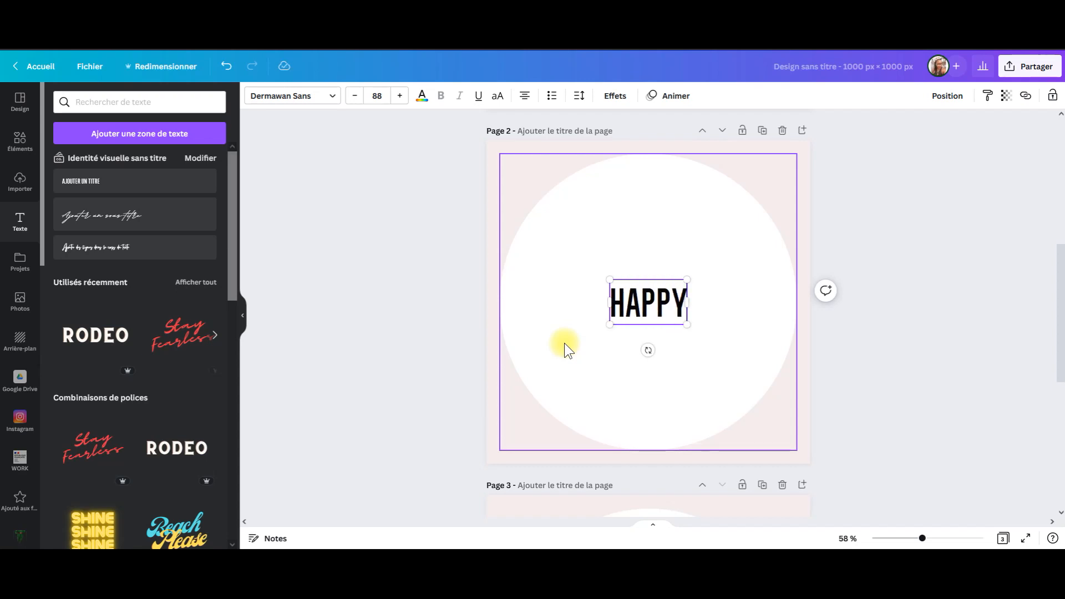
Step: Replace the "HAPPY" title with "JOYEUX ANNIVERSAIRE", split over two lines after "JOYEUX"
{"action": "key", "text": "Return"}
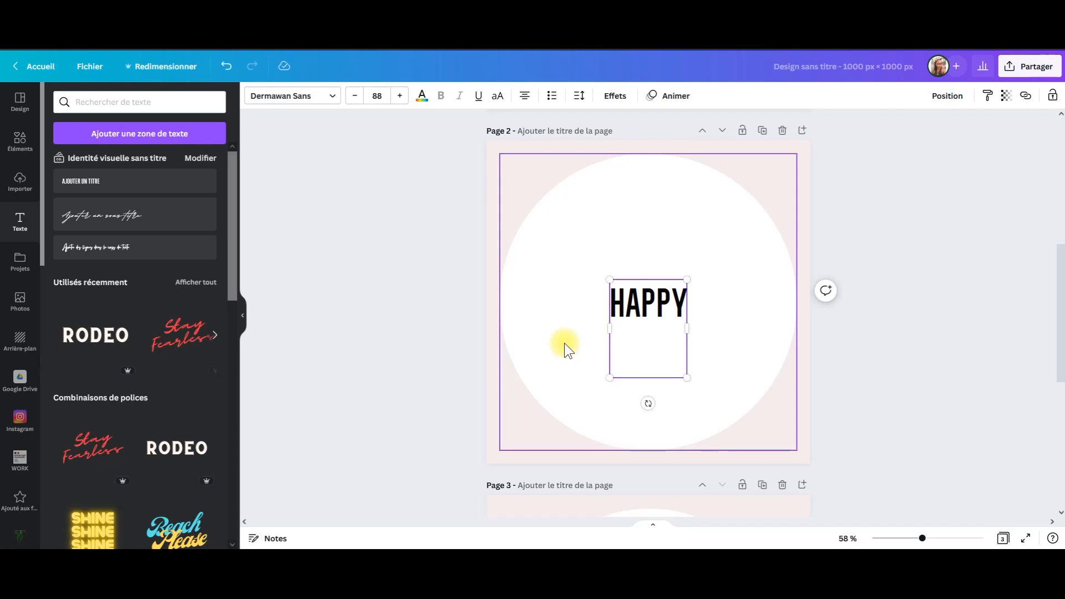
{"action": "key", "text": "BackSpace"}
{"action": "key", "text": "BackSpace"}
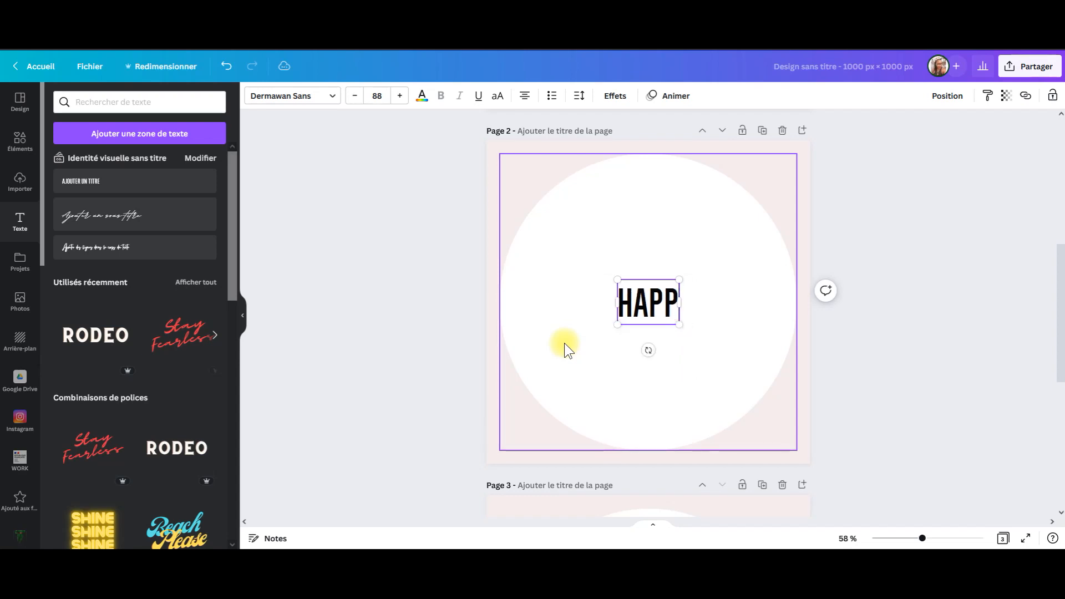
{"action": "key", "text": "BackSpace"}
{"action": "key", "text": "BackSpace"}
{"action": "key", "text": "BackSpace"}
{"action": "key", "text": "BackSpace"}
{"action": "type", "text": "J"}
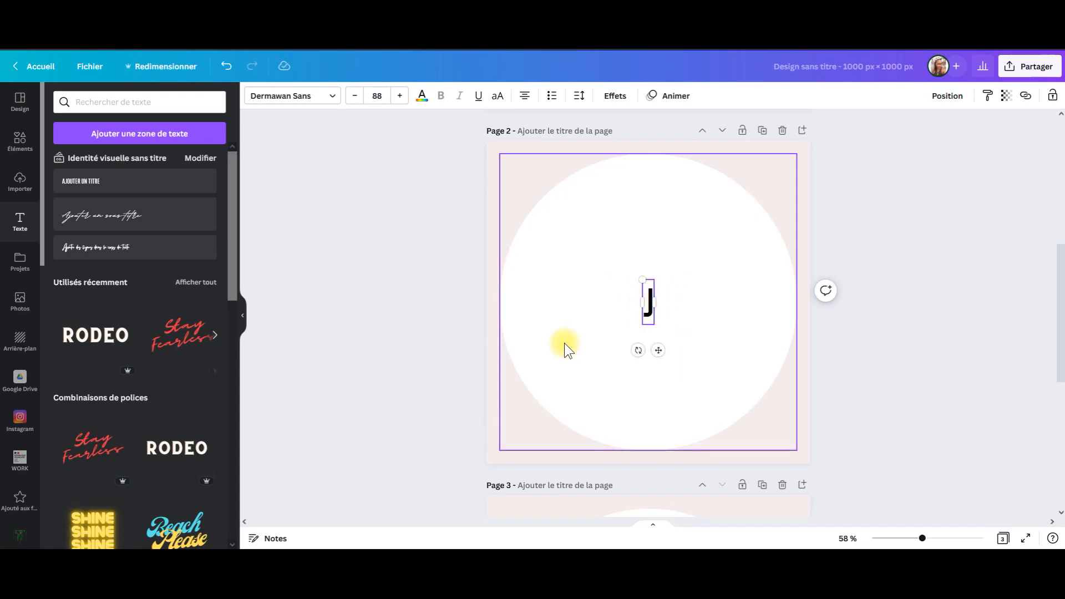
{"action": "type", "text": "OYEUX ANNIVERSAIRE"}
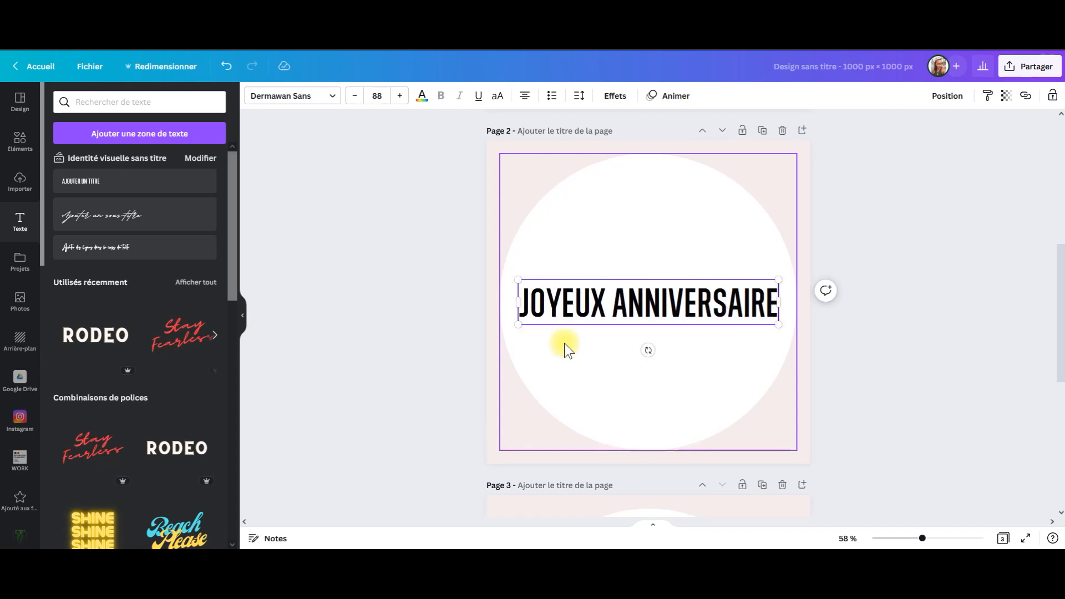
{"action": "left_click", "coordinate": [611, 302]}
{"action": "key", "text": "Return"}
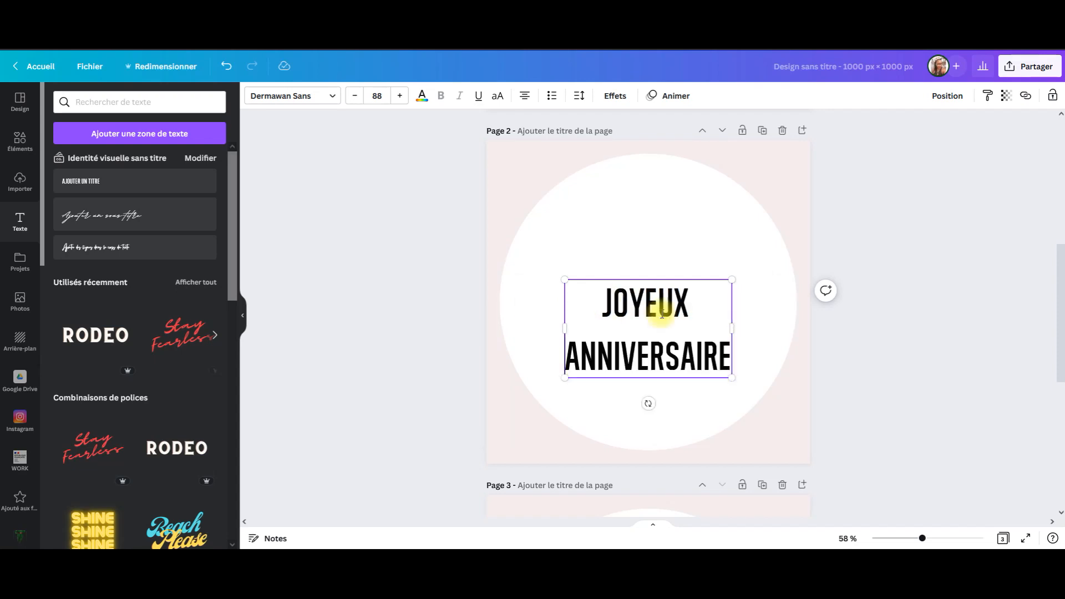
Step: Enlarge the two-line title to font size 107 and place it slightly above the middle of the white circle
{"action": "left_click_drag", "start_coordinate": [560, 269], "coordinate": [531, 250]}
{"action": "left_click", "coordinate": [894, 272]}
{"action": "left_click_drag", "start_coordinate": [647, 348], "coordinate": [655, 340]}
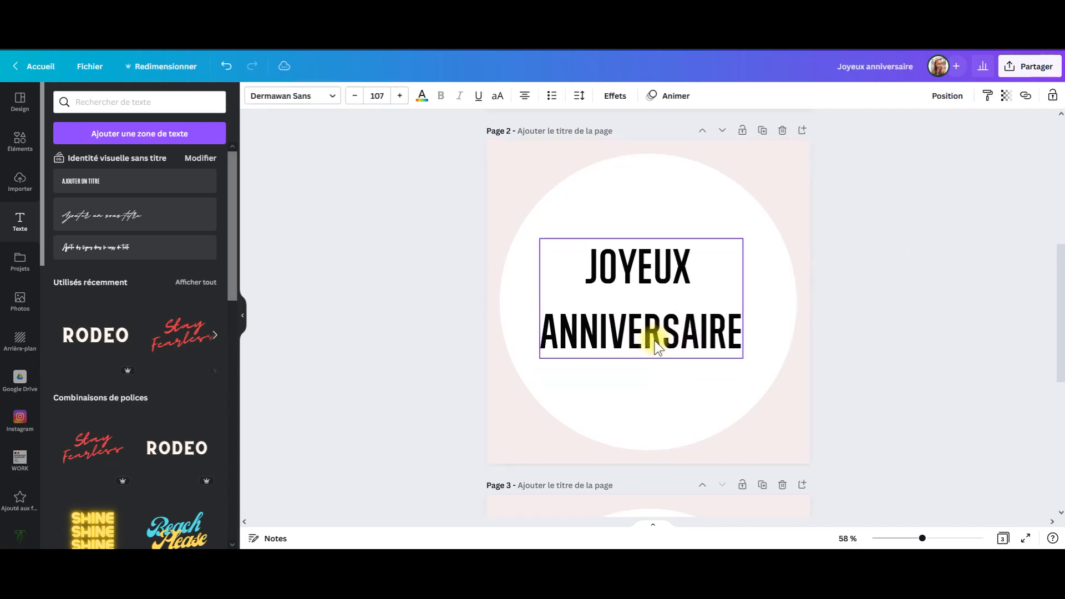
{"action": "left_click_drag", "start_coordinate": [741, 333], "coordinate": [748, 330]}
{"action": "left_click", "coordinate": [684, 323]}
{"action": "left_click_drag", "start_coordinate": [684, 324], "coordinate": [678, 325]}
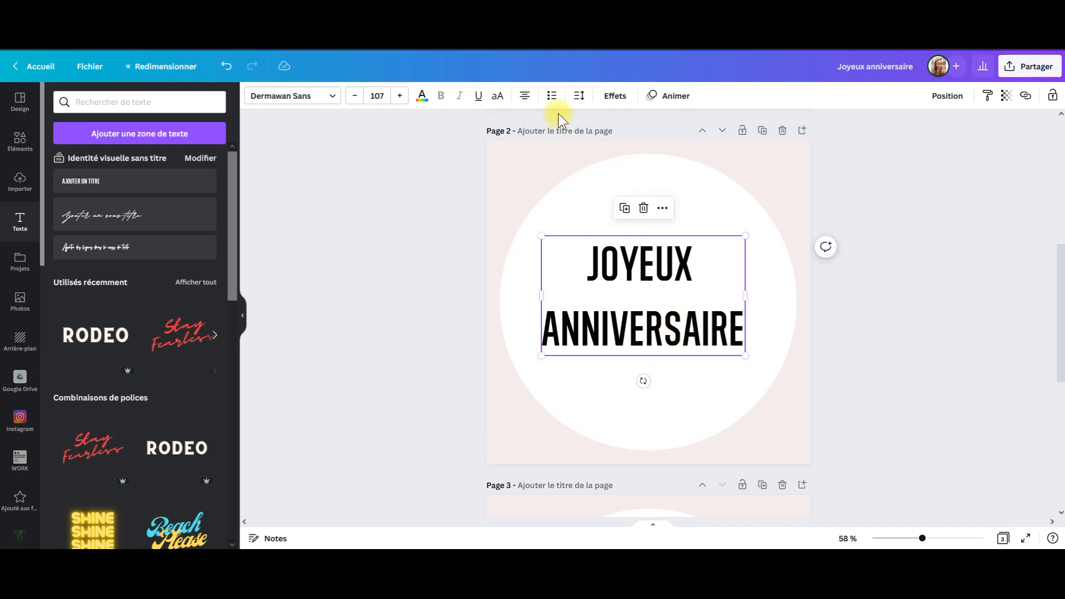
Step: Reduce the title's line spacing to 0.92 and move the text down to the vertical middle of the circle
{"action": "left_click", "coordinate": [579, 98]}
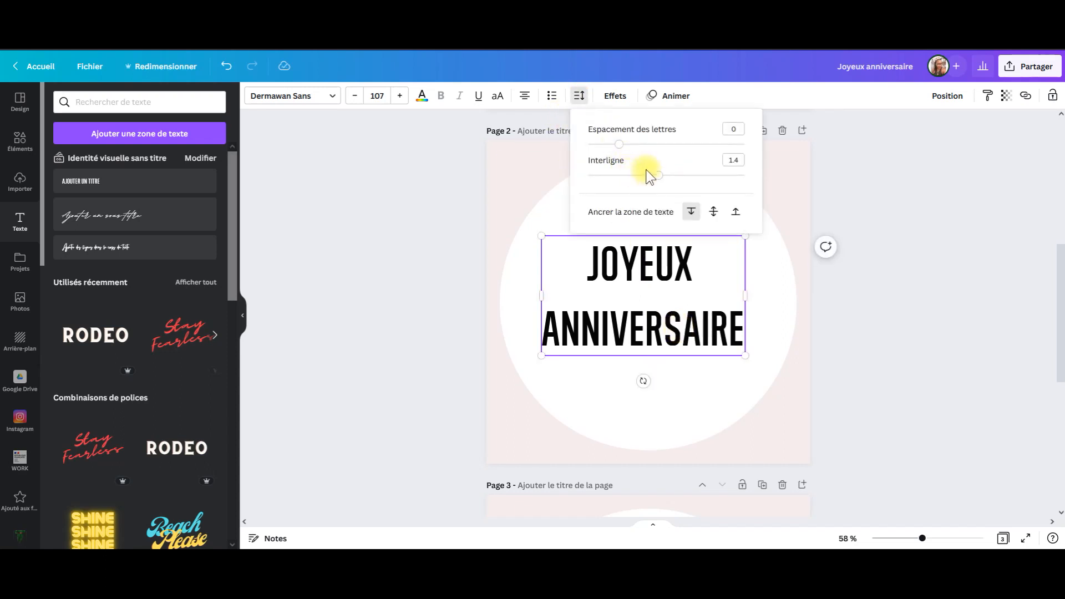
{"action": "left_click_drag", "start_coordinate": [658, 179], "coordinate": [622, 190]}
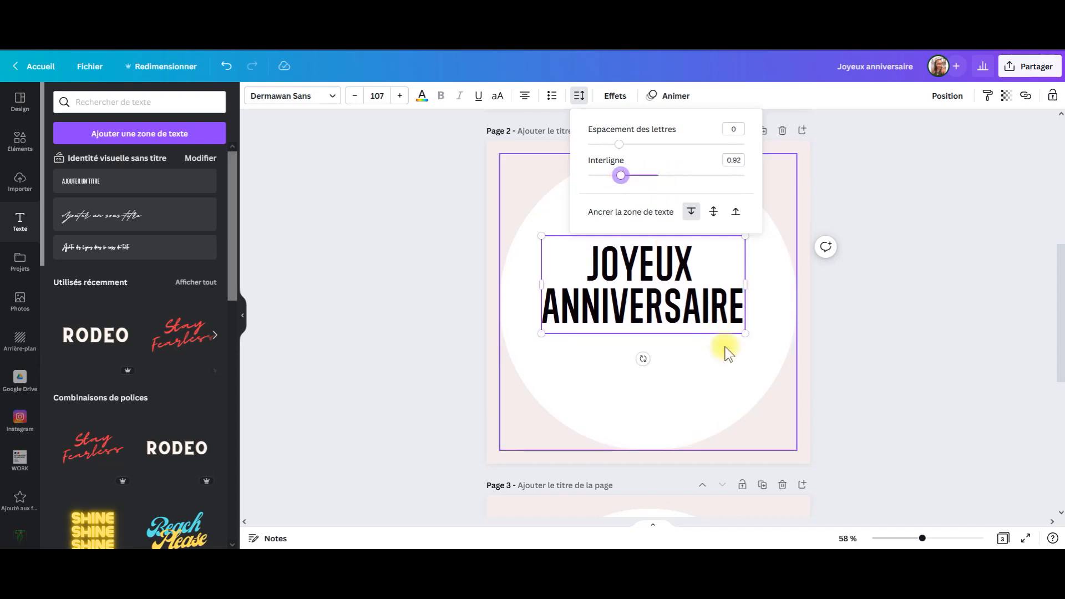
{"action": "left_click", "coordinate": [682, 309]}
{"action": "left_click", "coordinate": [768, 364]}
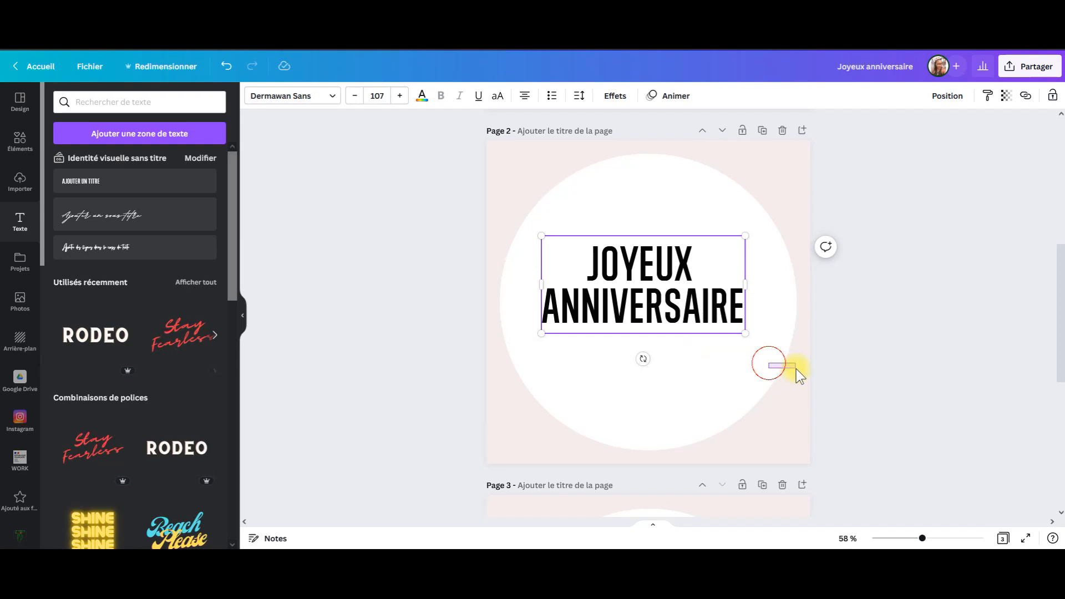
{"action": "left_click_drag", "start_coordinate": [733, 320], "coordinate": [729, 337]}
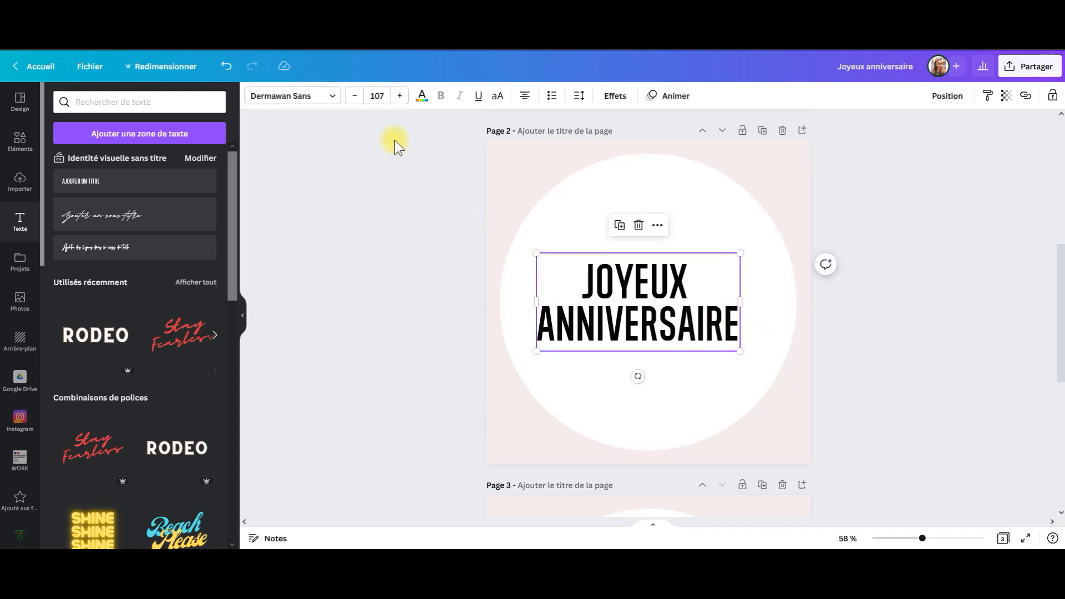
Step: Try the recently used Aerials script font on the title, and set it to the imported Aliqa Regular font
{"action": "left_click", "coordinate": [307, 103]}
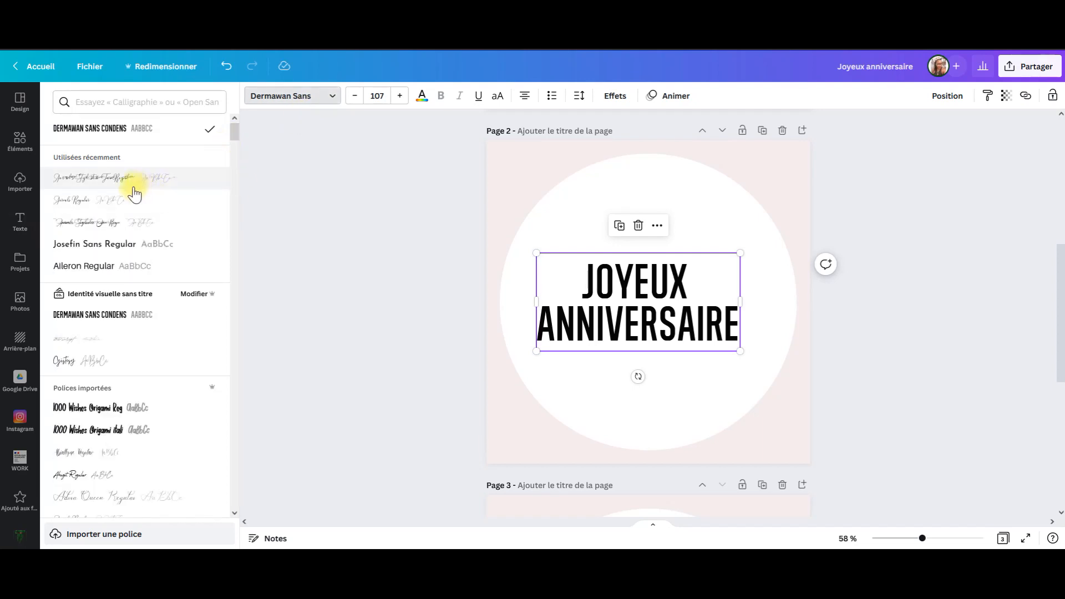
{"action": "left_click", "coordinate": [120, 204]}
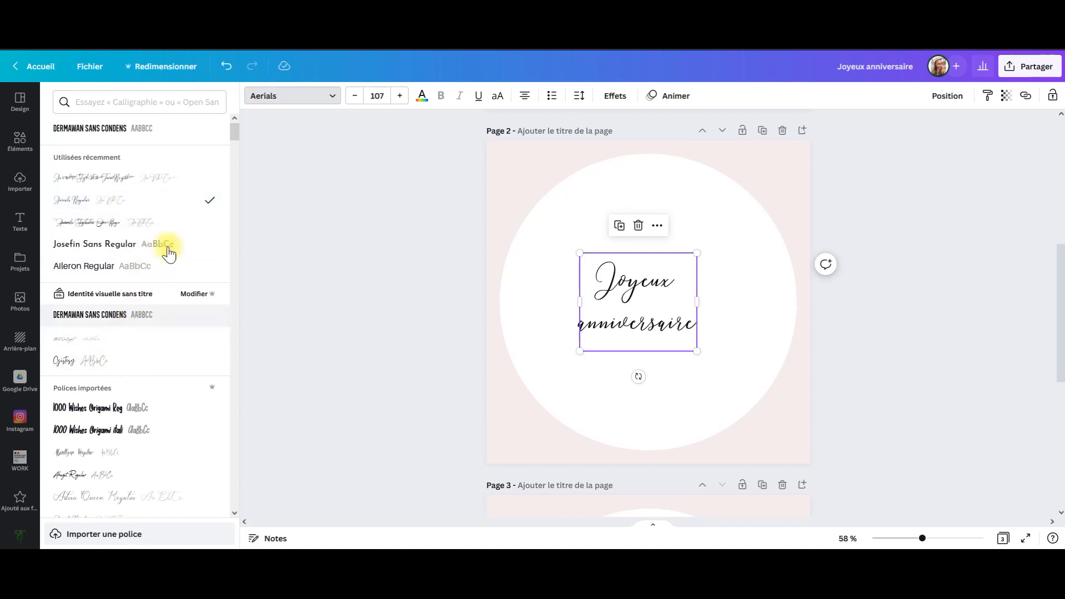
{"action": "mouse_move", "coordinate": [237, 135]}
{"action": "left_mouse_down"}
{"action": "mouse_move", "coordinate": [235, 147]}
{"action": "mouse_move", "coordinate": [237, 136]}
{"action": "left_mouse_up"}
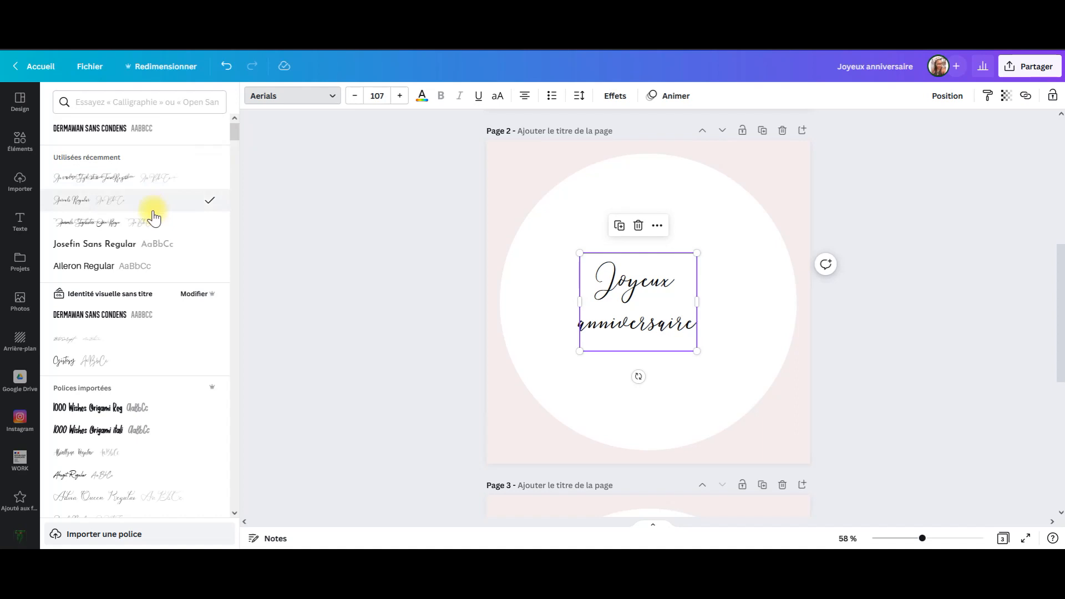
{"action": "left_click", "coordinate": [129, 222]}
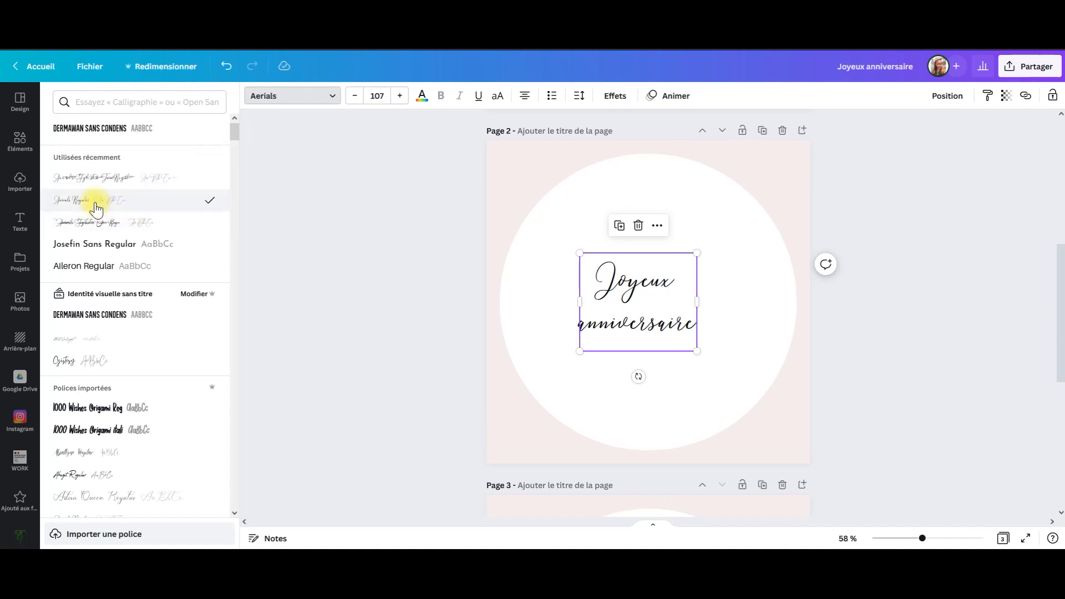
{"action": "left_click", "coordinate": [97, 179]}
{"action": "left_click", "coordinate": [93, 203]}
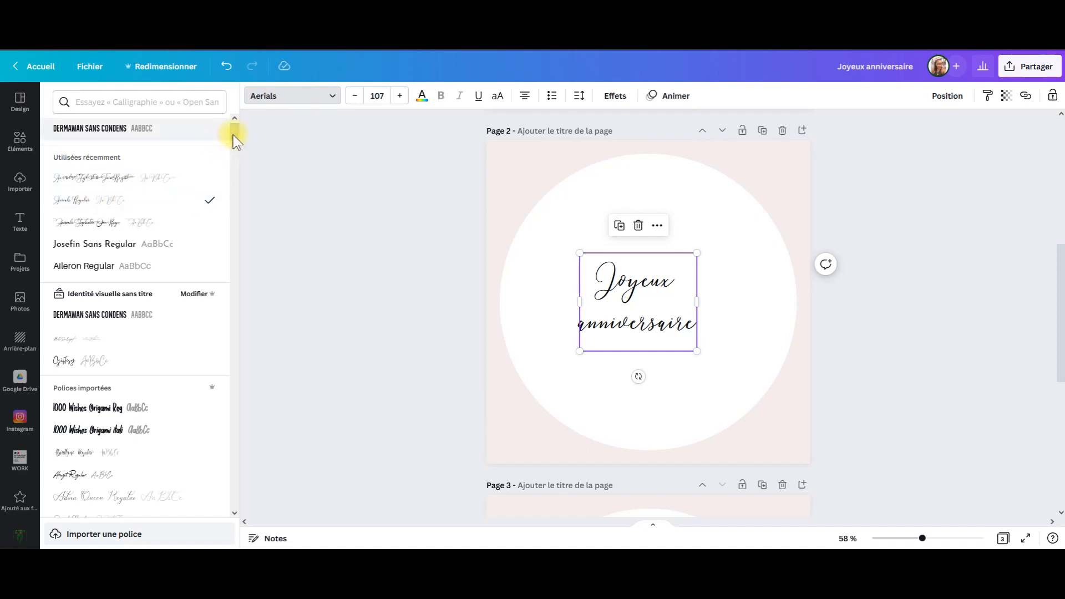
{"action": "left_click_drag", "start_coordinate": [236, 132], "coordinate": [237, 165]}
{"action": "left_click", "coordinate": [114, 210]}
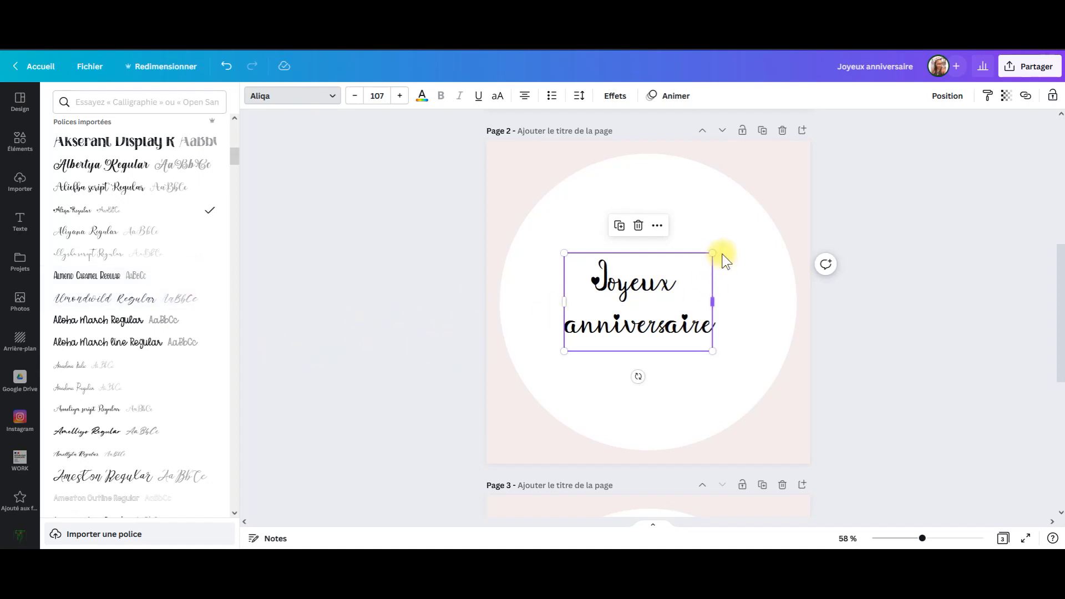
Step: Change the first letter of "anniversaire" in the title to a capital "A"
{"action": "left_click", "coordinate": [574, 320]}
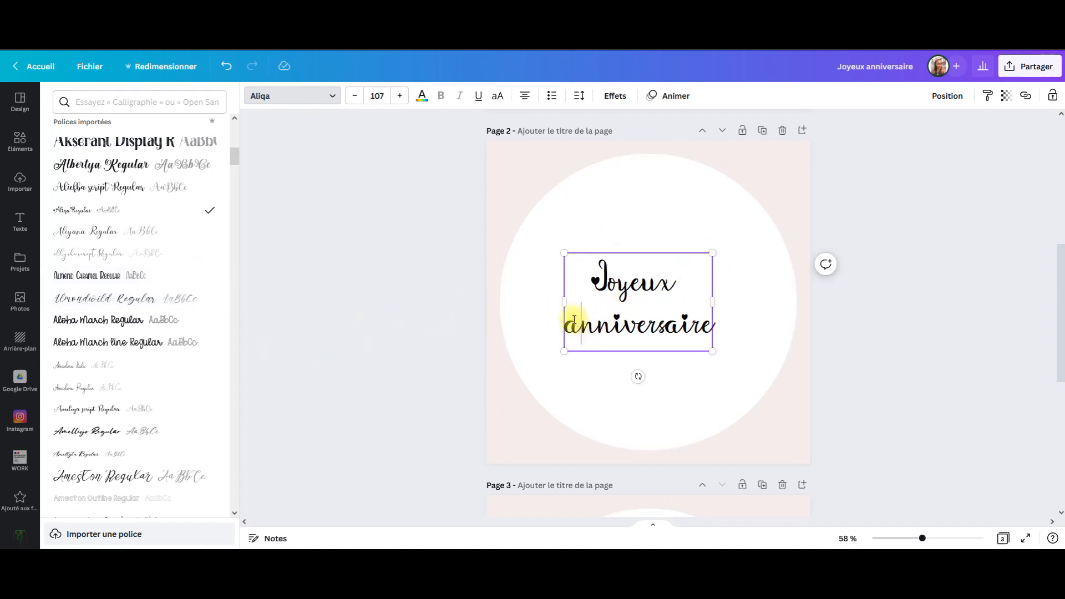
{"action": "key", "text": "BackSpace"}
{"action": "type", "text": "A"}
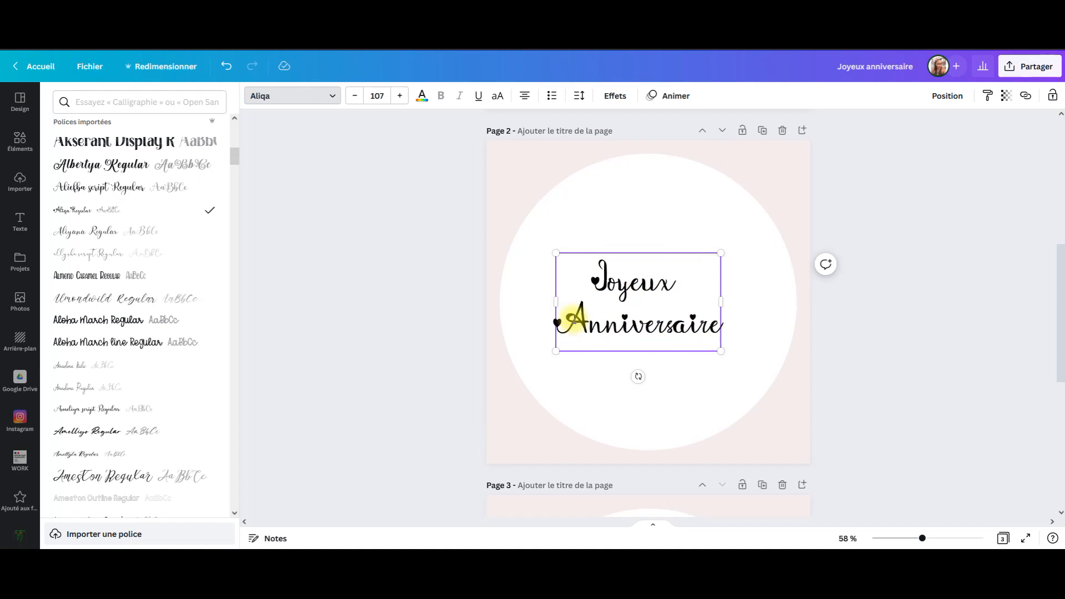
{"action": "left_click", "coordinate": [746, 247]}
Step: Enlarge the "Joyeux Anniversaire" title to font size 157 so it nearly spans the circle, and recentre it
{"action": "left_click", "coordinate": [688, 304]}
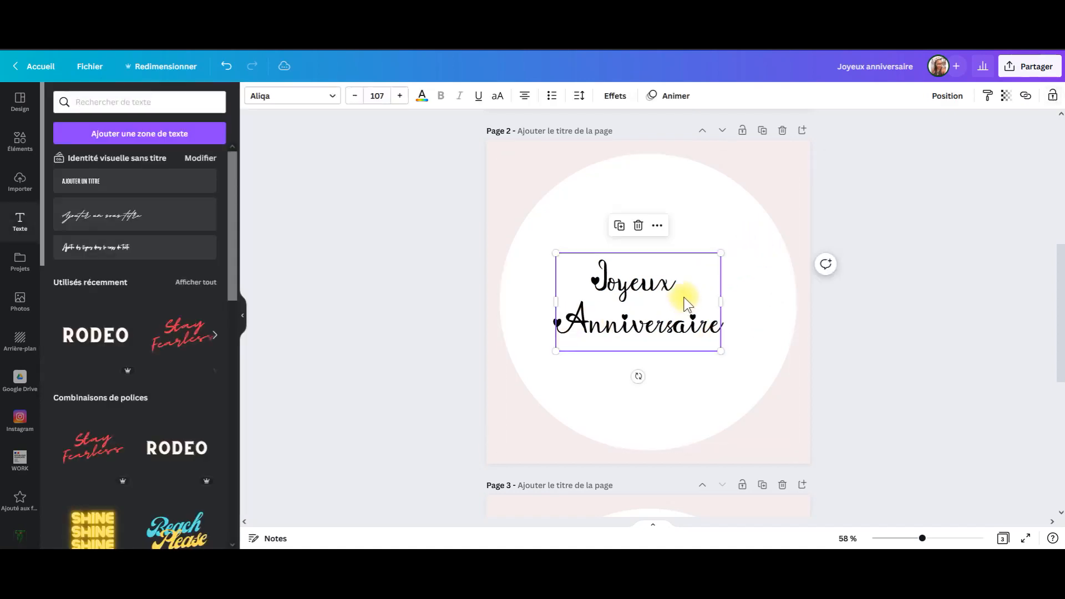
{"action": "left_click_drag", "start_coordinate": [720, 256], "coordinate": [778, 220]}
{"action": "left_click_drag", "start_coordinate": [557, 353], "coordinate": [535, 362]}
{"action": "mouse_move", "coordinate": [679, 337]}
{"action": "left_mouse_down"}
{"action": "mouse_move", "coordinate": [664, 349]}
{"action": "mouse_move", "coordinate": [672, 338]}
{"action": "left_mouse_up"}
{"action": "left_click", "coordinate": [420, 269]}
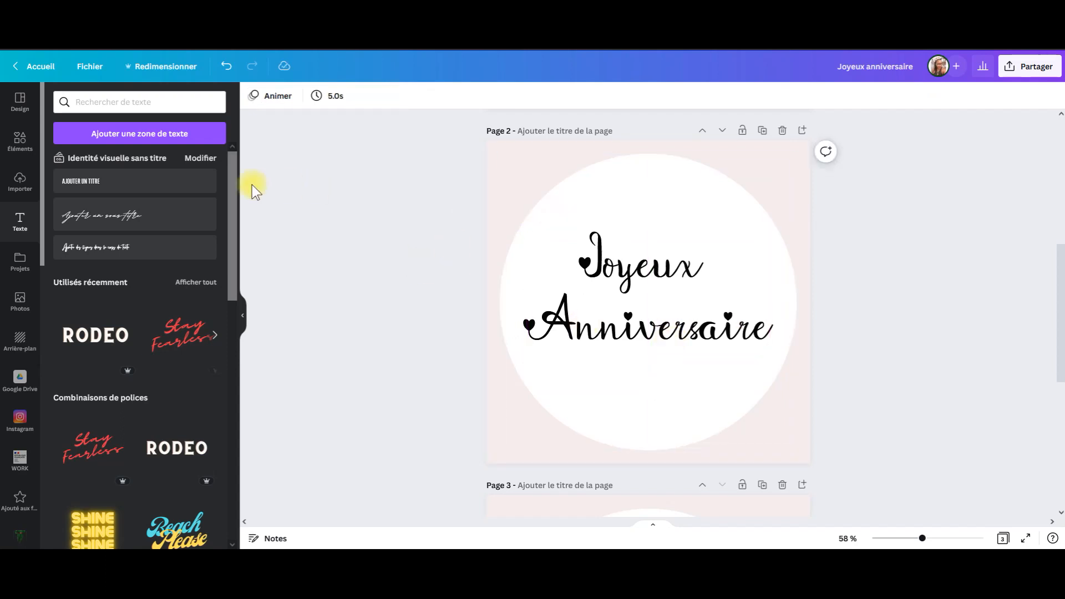
Step: Search the elements for "ballons" and filter the photo results to free items only
{"action": "left_click", "coordinate": [20, 145]}
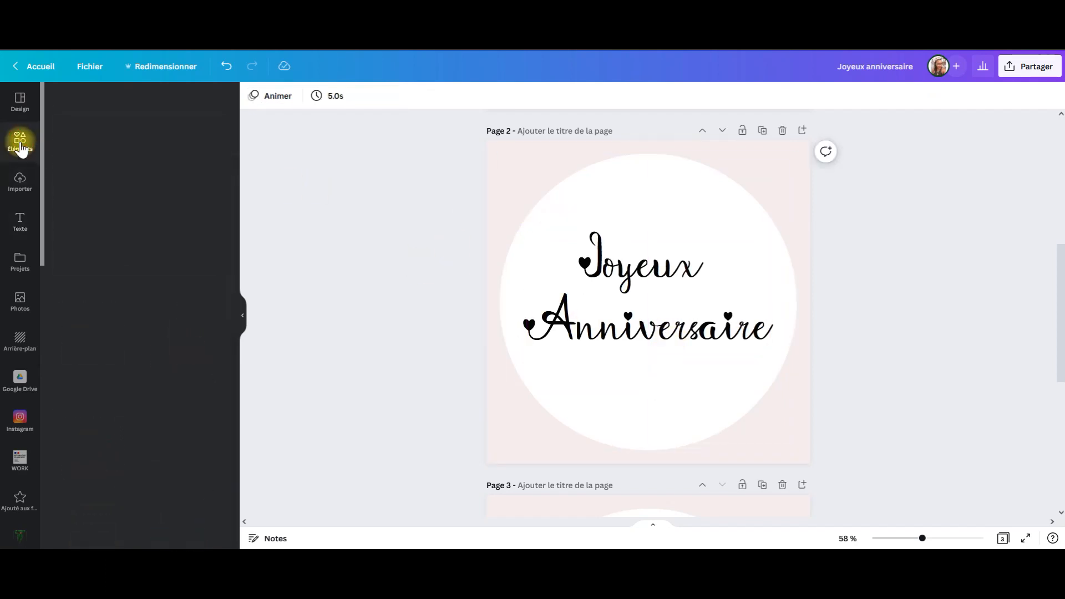
{"action": "left_click", "coordinate": [154, 101]}
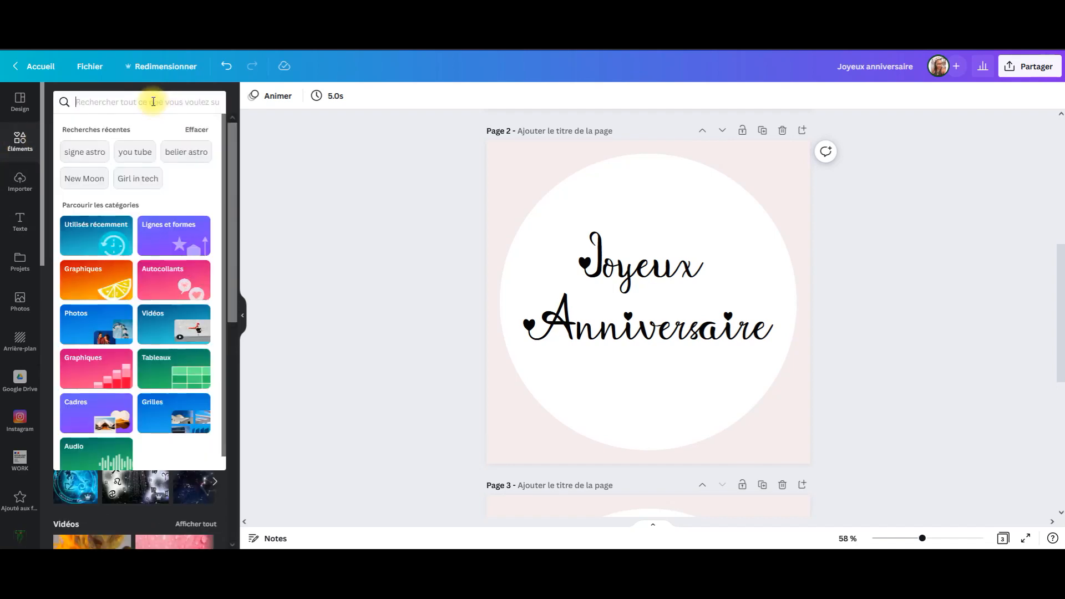
{"action": "type", "text": "ballons"}
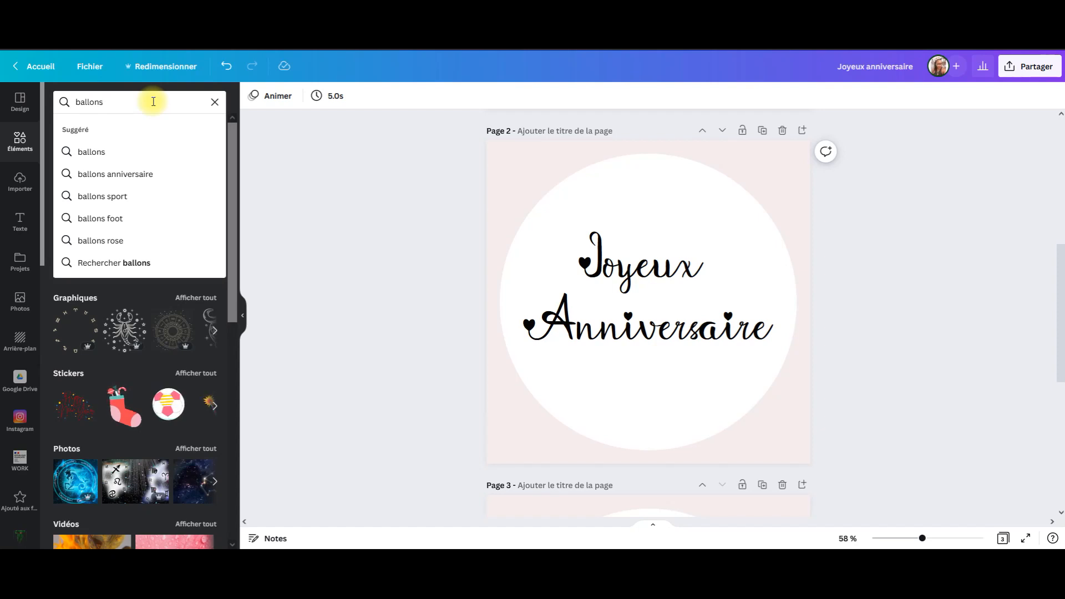
{"action": "key", "text": "Return"}
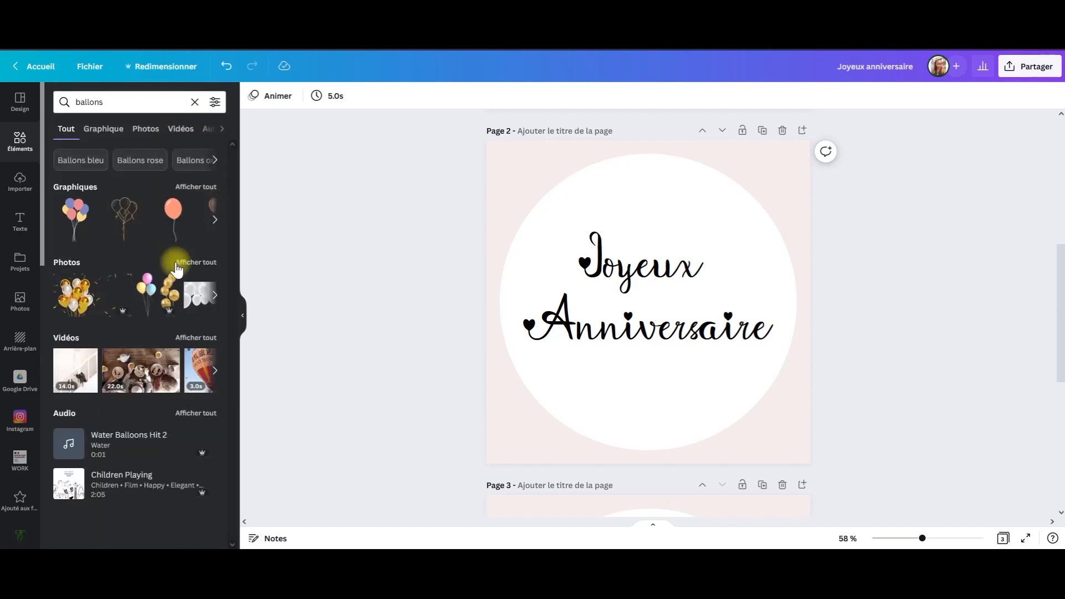
{"action": "left_click", "coordinate": [206, 259]}
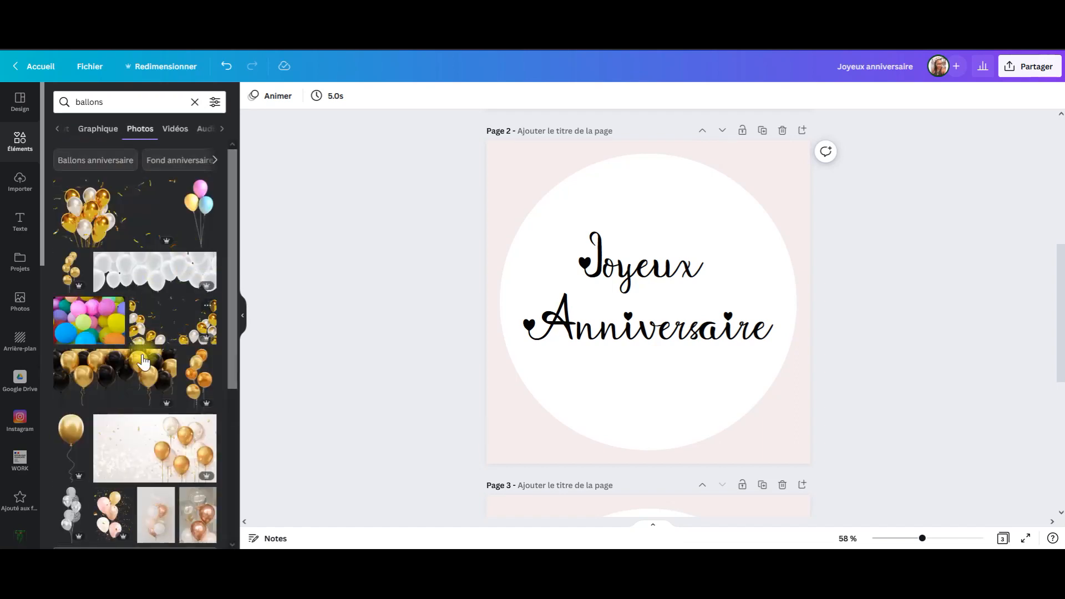
{"action": "left_click", "coordinate": [214, 103]}
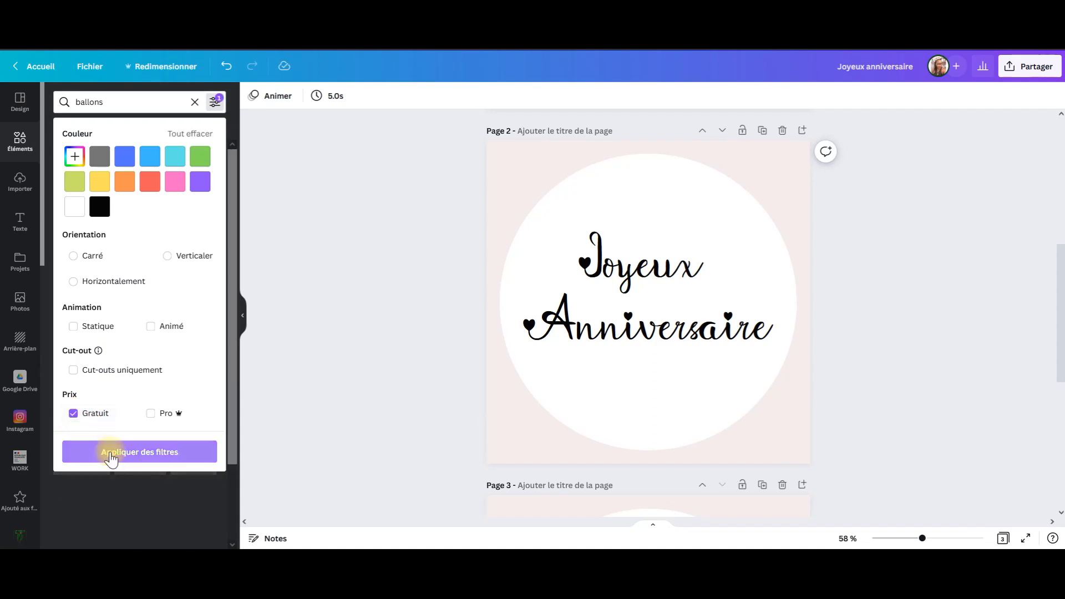
{"action": "left_click", "coordinate": [125, 454]}
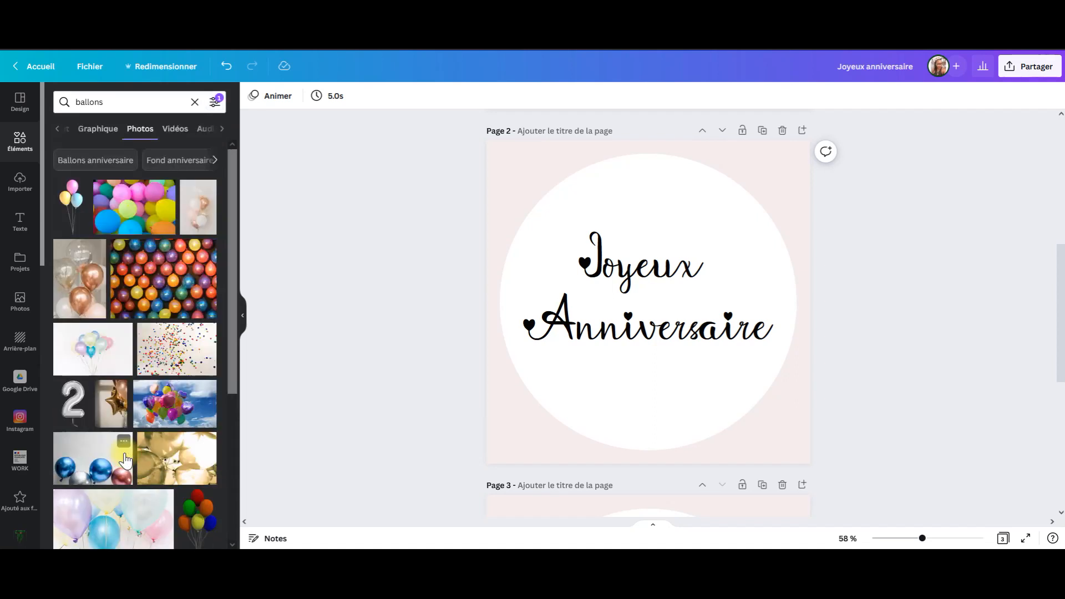
Step: Add the gold number 3 balloon photo as a small image beside "Joyeux" and shift the title slightly left to make room
{"action": "scroll", "coordinate": [222, 339], "scroll_direction": "down", "scroll_amount": 5}
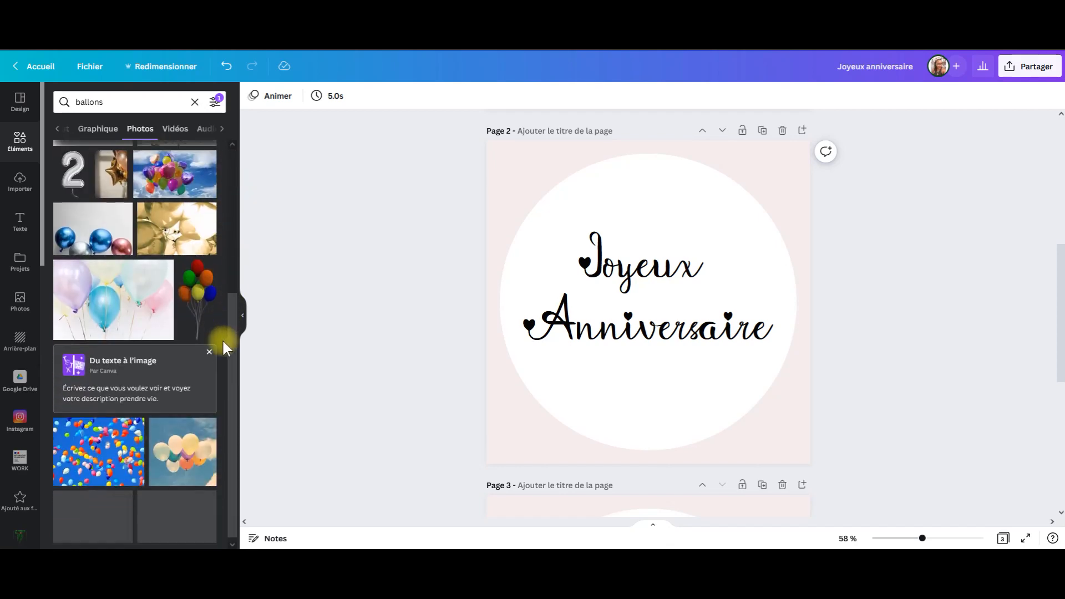
{"action": "scroll", "coordinate": [215, 431], "scroll_direction": "down", "scroll_amount": 10}
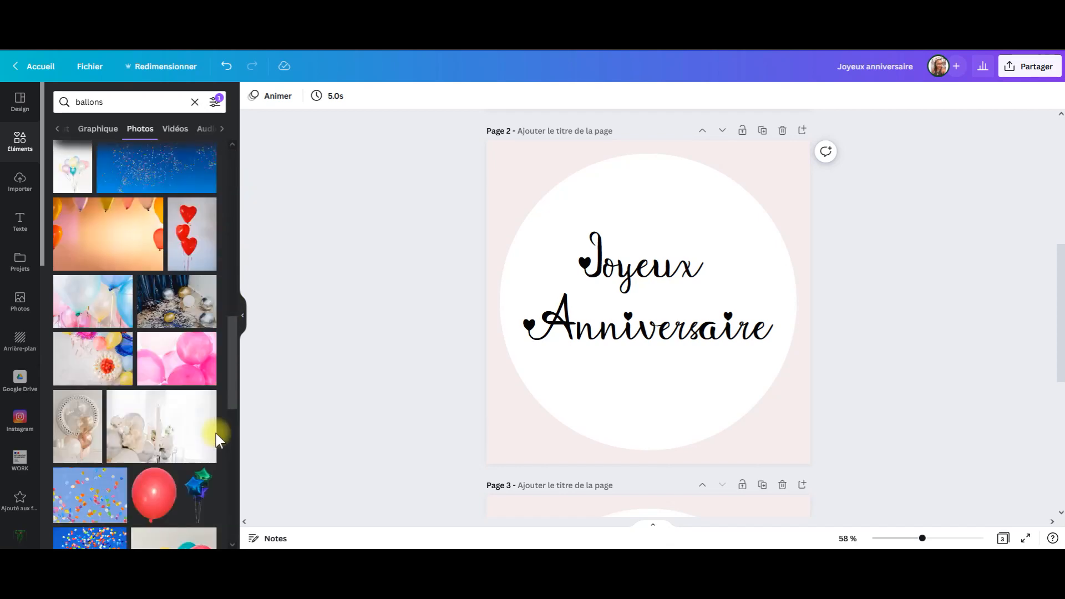
{"action": "scroll", "coordinate": [216, 444], "scroll_direction": "down", "scroll_amount": 10}
{"action": "scroll", "coordinate": [217, 457], "scroll_direction": "up", "scroll_amount": 1}
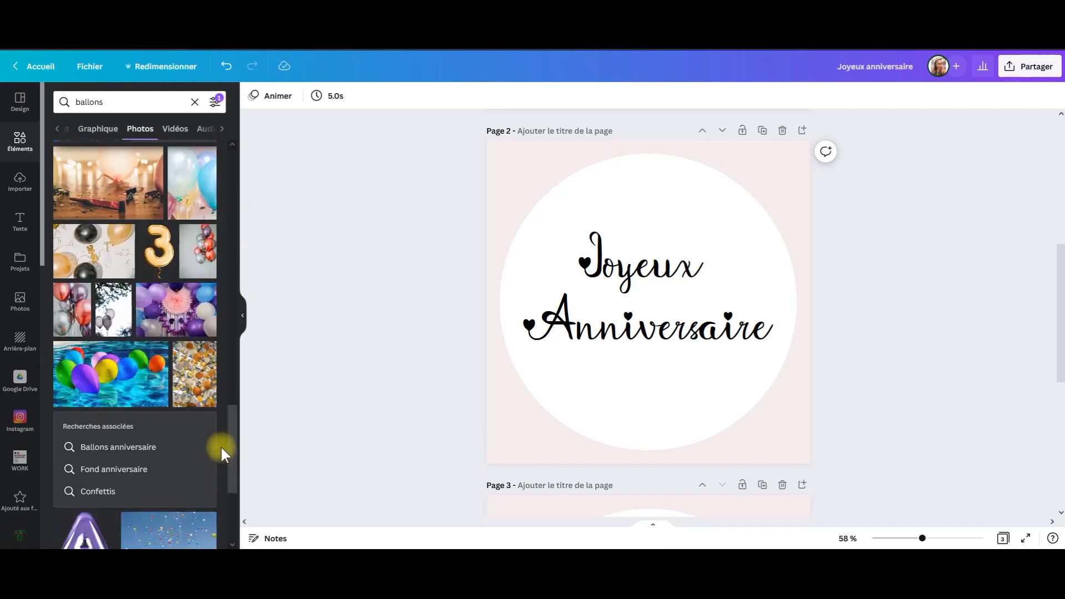
{"action": "scroll", "coordinate": [221, 445], "scroll_direction": "up", "scroll_amount": 1}
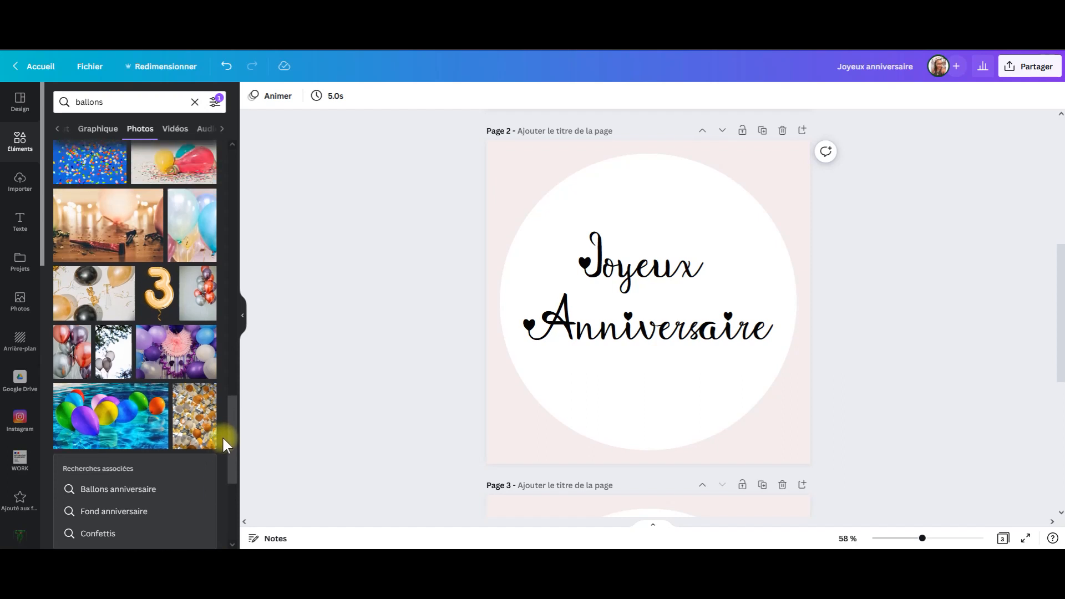
{"action": "left_click", "coordinate": [159, 293]}
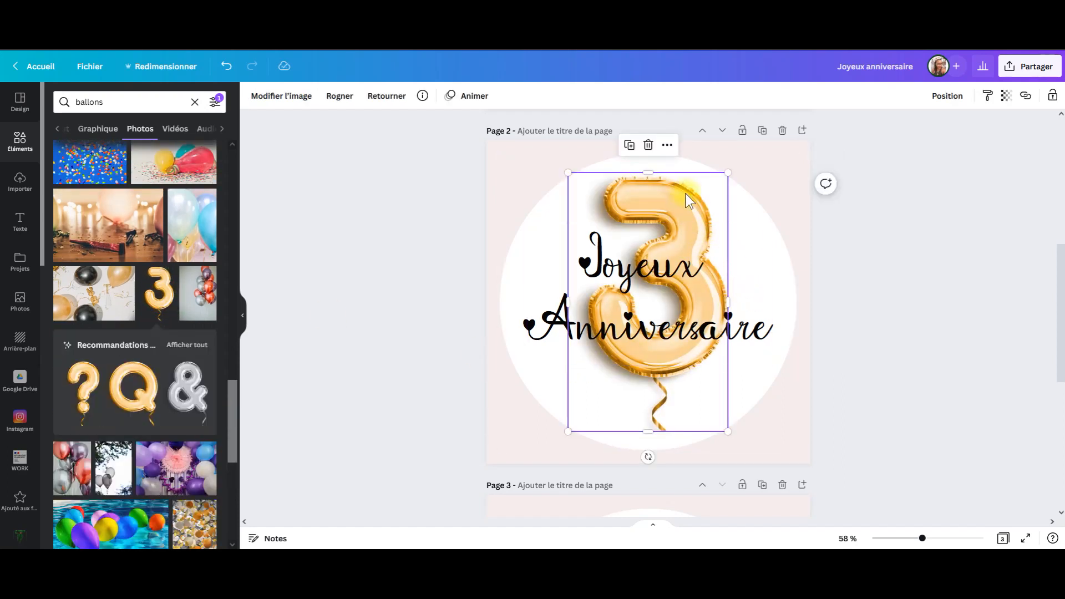
{"action": "left_click_drag", "start_coordinate": [727, 173], "coordinate": [645, 347]}
{"action": "left_click_drag", "start_coordinate": [613, 394], "coordinate": [738, 265]}
{"action": "left_click", "coordinate": [610, 269]}
{"action": "mouse_move", "coordinate": [610, 268]}
{"action": "left_mouse_down"}
{"action": "mouse_move", "coordinate": [583, 281]}
{"action": "mouse_move", "coordinate": [594, 280]}
{"action": "left_mouse_up"}
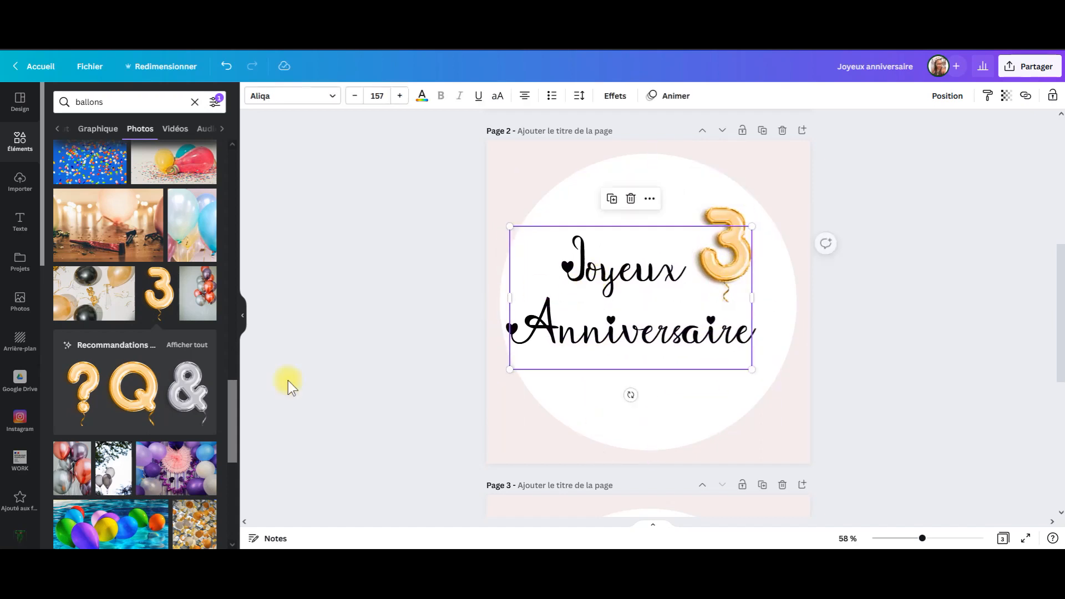
Step: Show all magic recommendations related to the gold 3 balloon and look through the matching balloon photos
{"action": "left_click", "coordinate": [188, 346]}
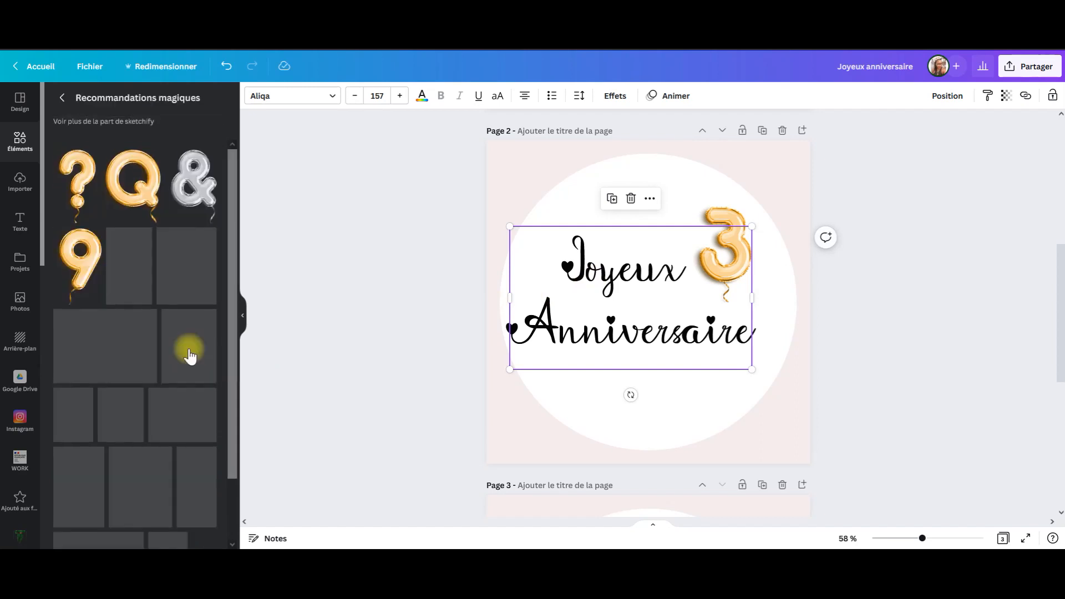
{"action": "left_click_drag", "start_coordinate": [233, 213], "coordinate": [232, 316]}
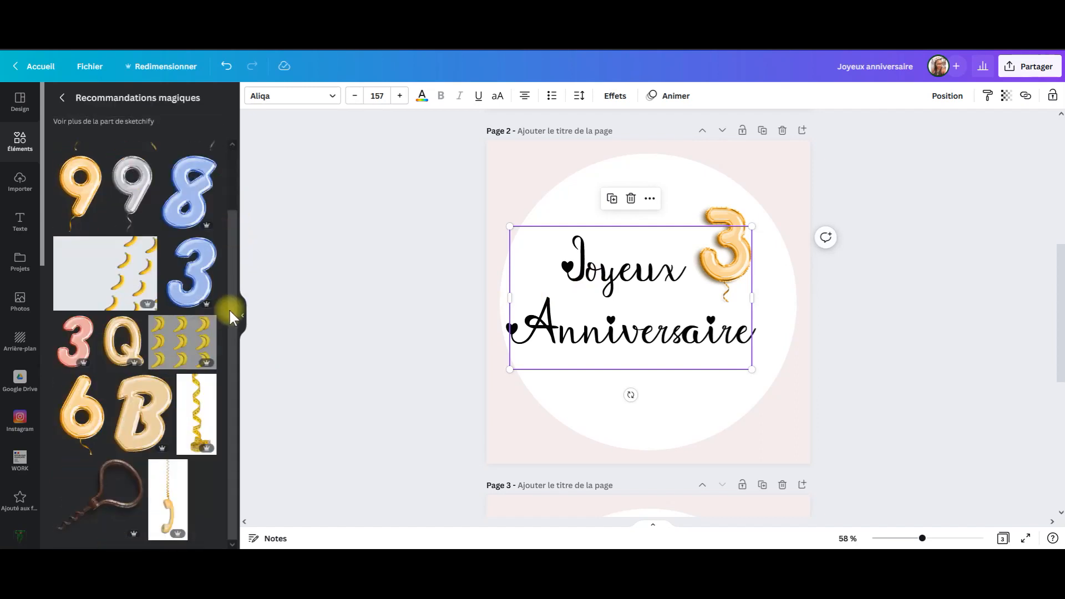
{"action": "left_click_drag", "start_coordinate": [227, 398], "coordinate": [225, 213]}
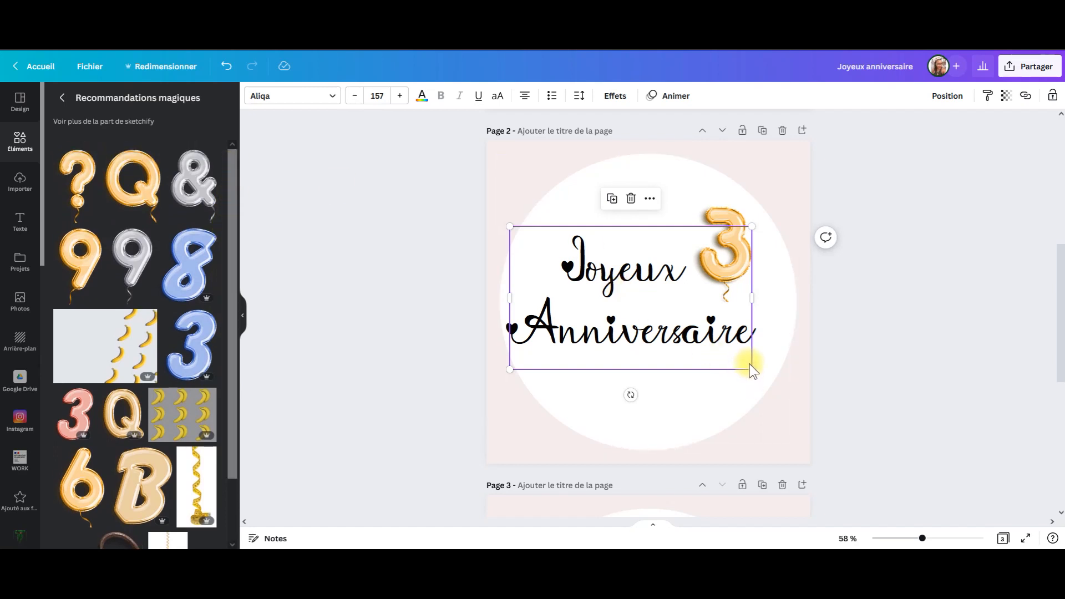
Step: Reduce the title to font size 129 and place a duplicate of the gold 3 balloon beside the first to form 33
{"action": "left_click_drag", "start_coordinate": [750, 371], "coordinate": [708, 337]}
{"action": "left_click_drag", "start_coordinate": [637, 314], "coordinate": [639, 326]}
{"action": "left_click_drag", "start_coordinate": [726, 227], "coordinate": [755, 269]}
{"action": "left_click", "coordinate": [675, 203]}
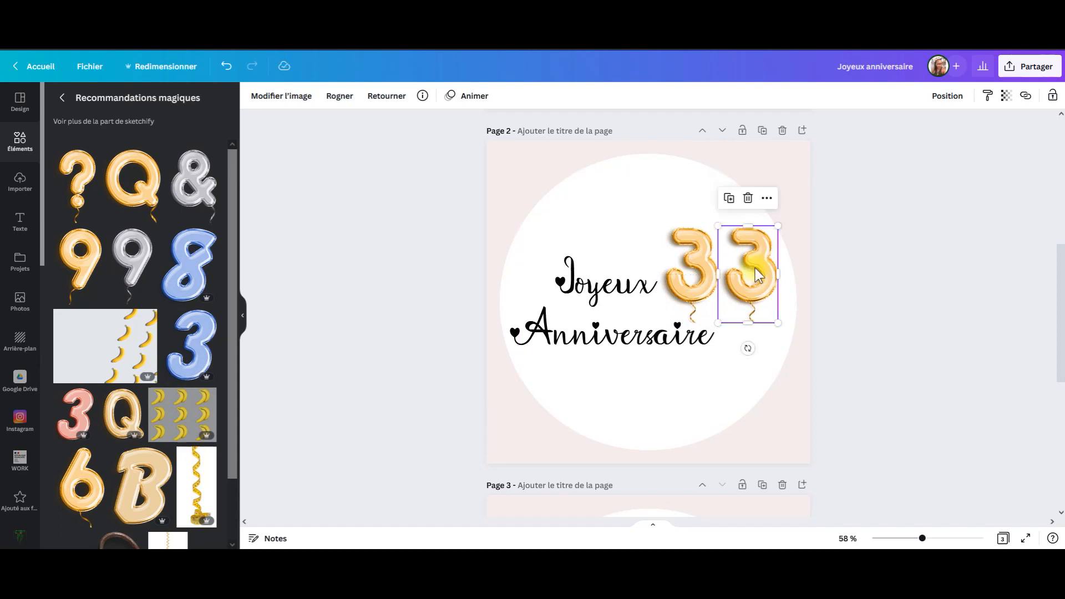
{"action": "left_click_drag", "start_coordinate": [779, 328], "coordinate": [712, 256]}
{"action": "left_click", "coordinate": [712, 260], "text": "shift"}
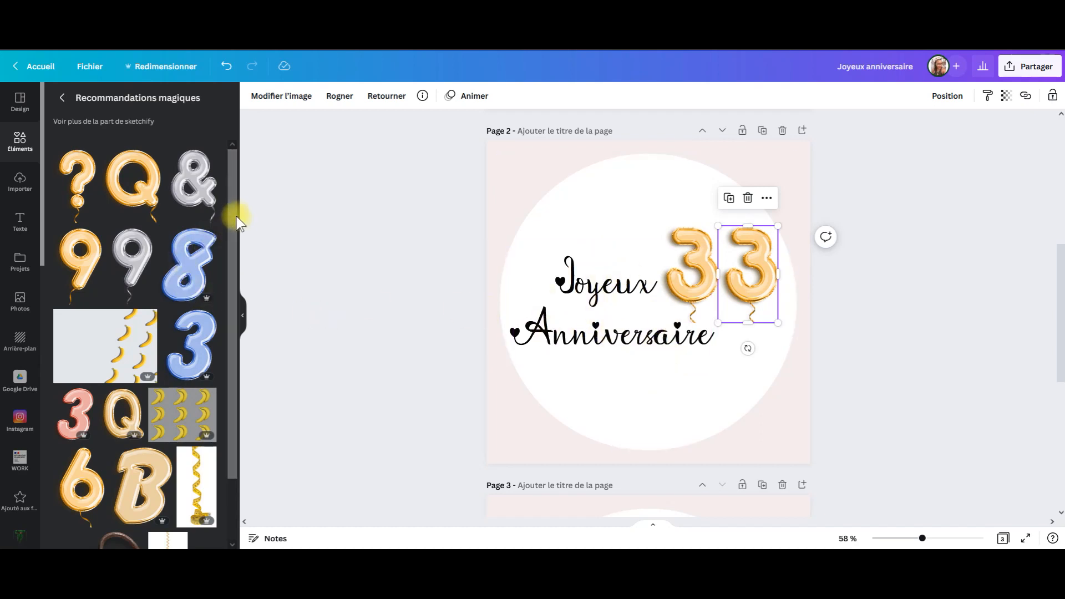
Step: Add the sparse gold confetti image from the uploads, shrink it slightly and place it across the upper part of the circle
{"action": "scroll", "coordinate": [220, 294], "scroll_direction": "down", "scroll_amount": 1}
{"action": "scroll", "coordinate": [222, 368], "scroll_direction": "up", "scroll_amount": 2}
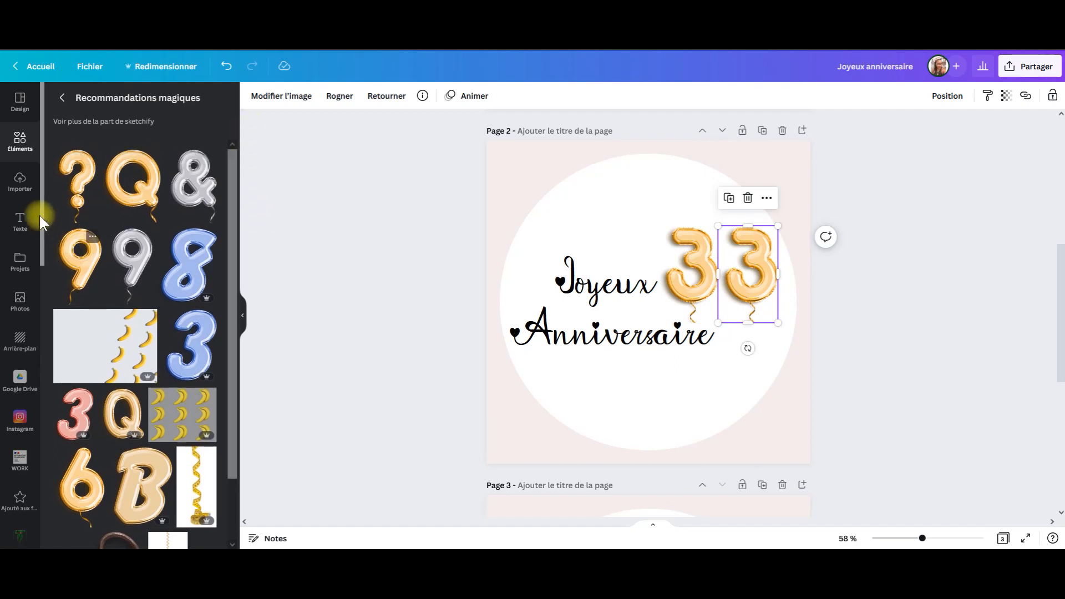
{"action": "left_click", "coordinate": [20, 182]}
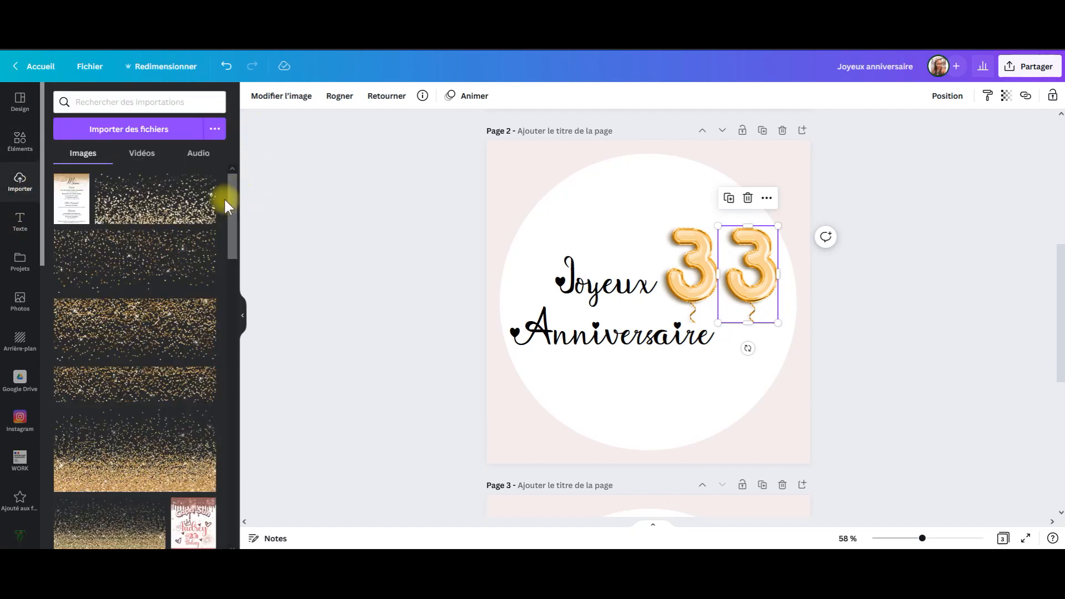
{"action": "left_click", "coordinate": [159, 244]}
{"action": "left_click_drag", "start_coordinate": [617, 272], "coordinate": [627, 215]}
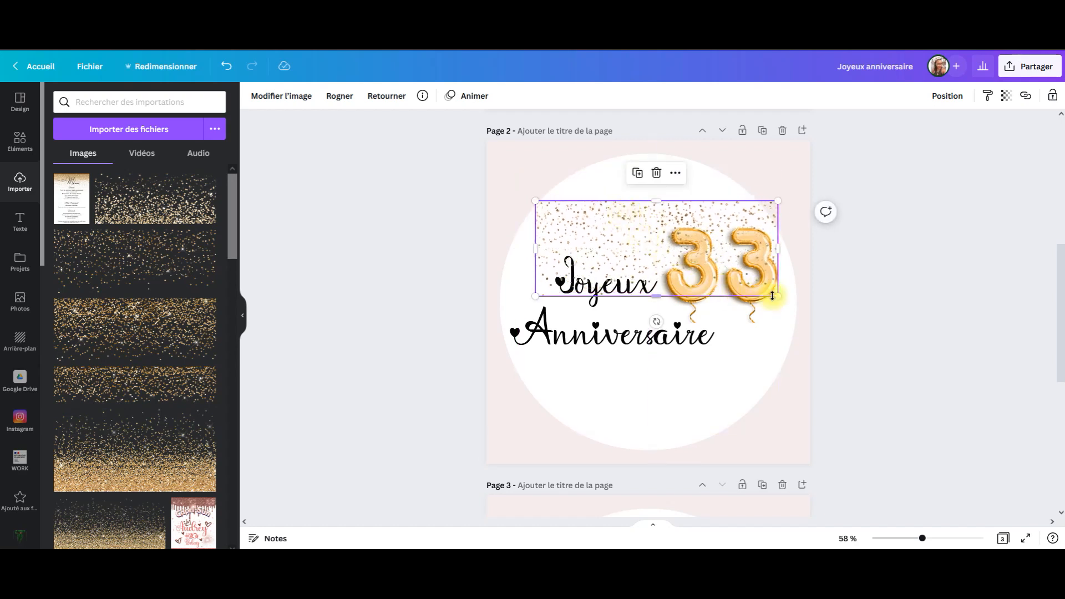
{"action": "left_click_drag", "start_coordinate": [779, 297], "coordinate": [753, 287]}
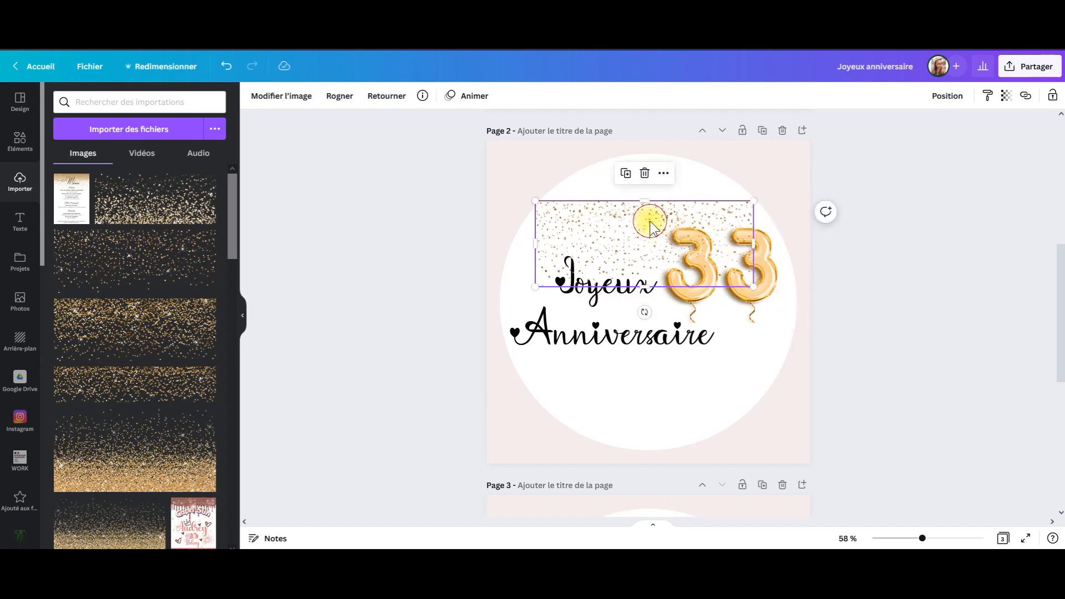
{"action": "left_click_drag", "start_coordinate": [650, 221], "coordinate": [650, 217]}
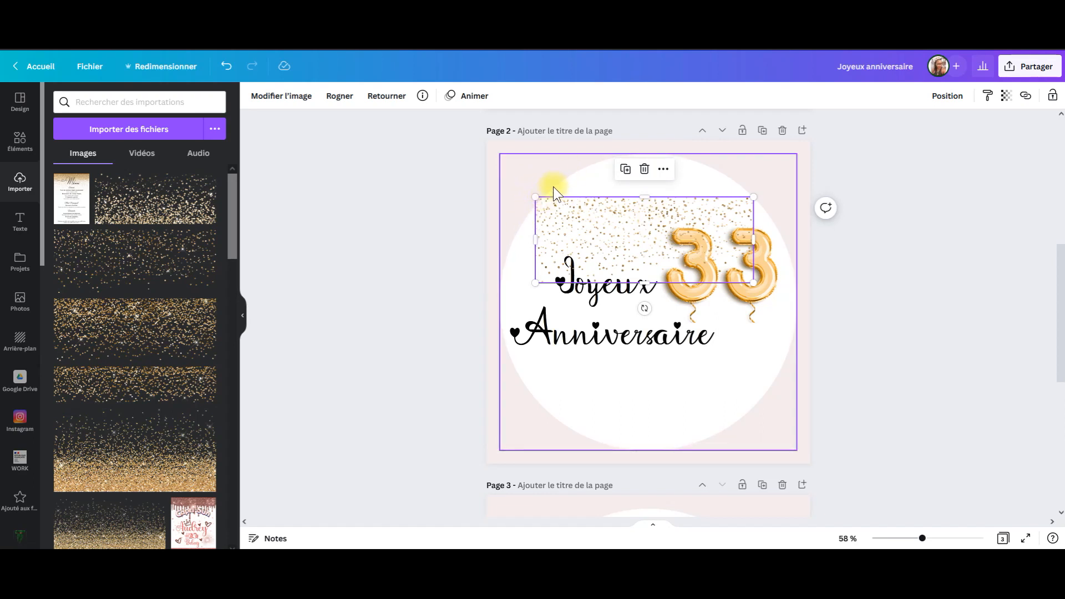
{"action": "mouse_move", "coordinate": [594, 224]}
{"action": "left_mouse_down"}
{"action": "mouse_move", "coordinate": [578, 218]}
{"action": "mouse_move", "coordinate": [600, 223]}
{"action": "left_mouse_up"}
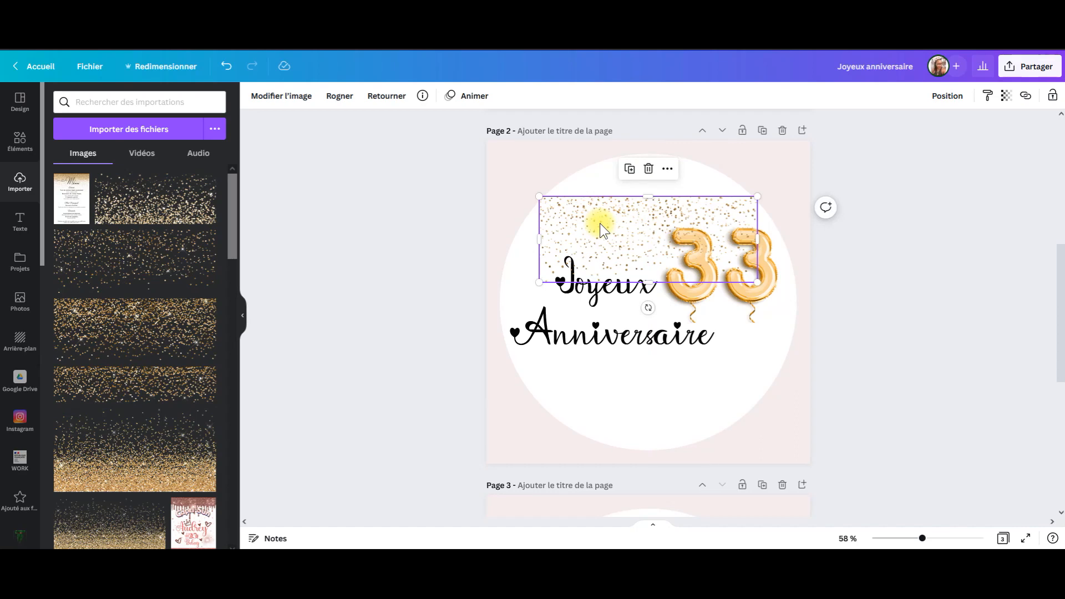
Step: Delete the confetti image, the "Joyeux Anniversaire" title and both gold 3 balloons from page 2, leaving the white circle
{"action": "left_click_drag", "start_coordinate": [233, 213], "coordinate": [238, 276]}
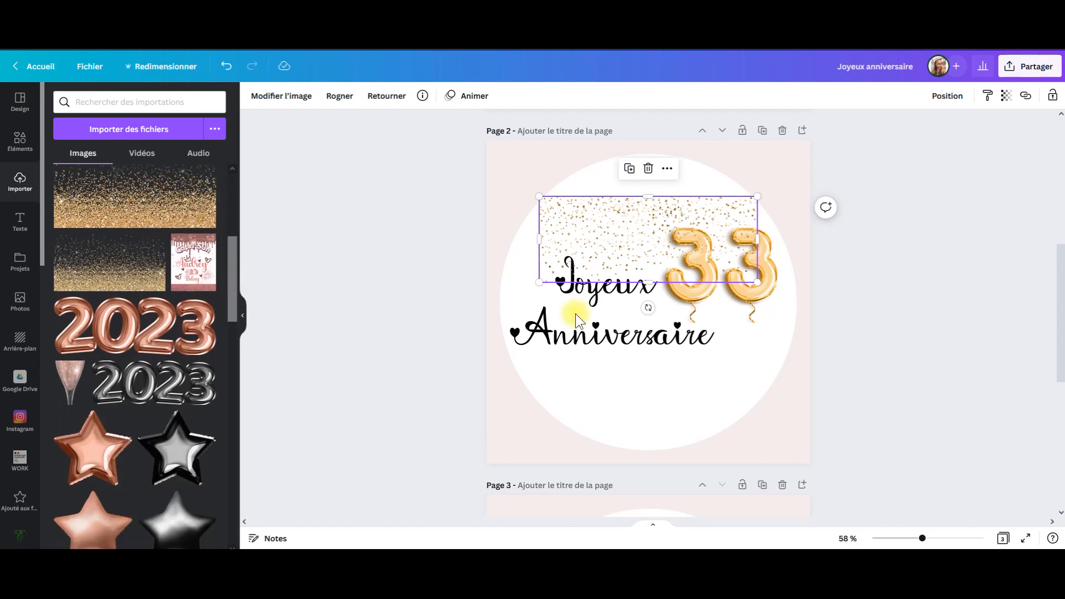
{"action": "left_click", "coordinate": [720, 227]}
{"action": "key", "text": "Delete"}
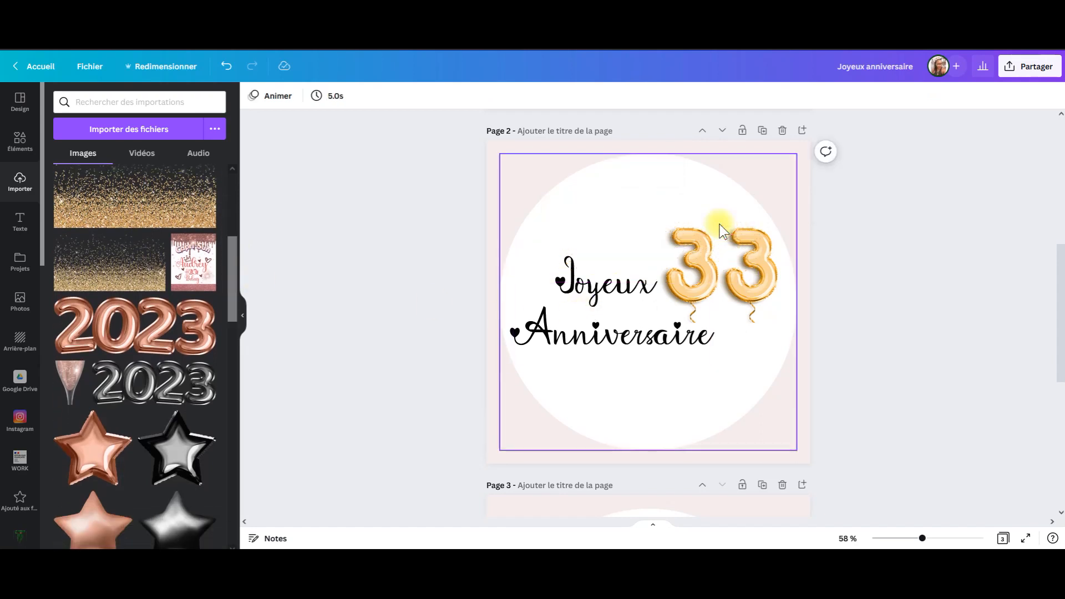
{"action": "left_click", "coordinate": [680, 255]}
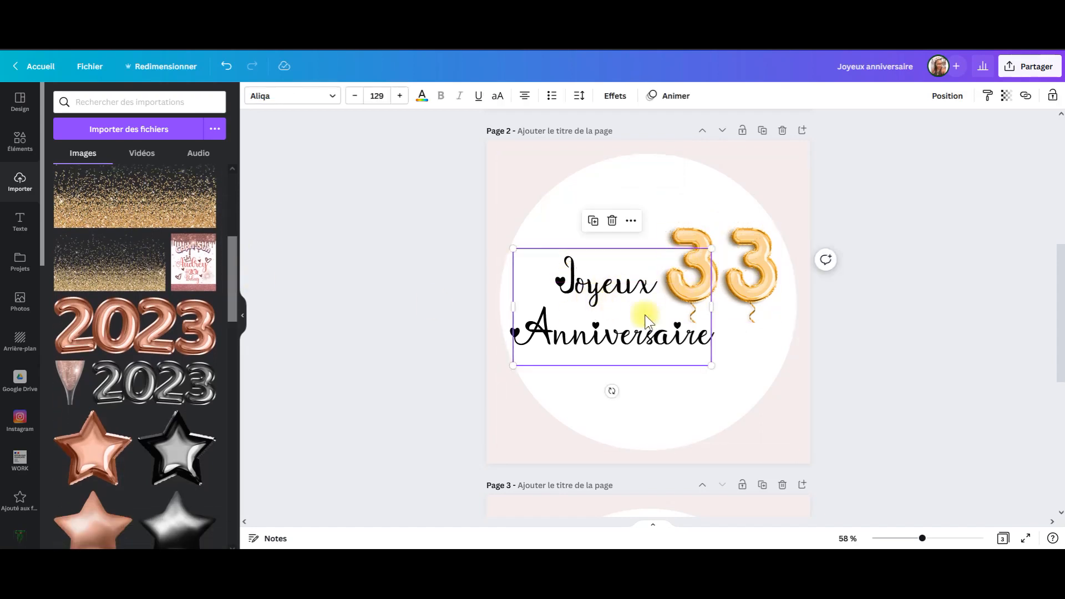
{"action": "key", "text": "Delete"}
{"action": "left_click", "coordinate": [680, 282]}
{"action": "key", "text": "Delete"}
{"action": "left_click", "coordinate": [730, 281]}
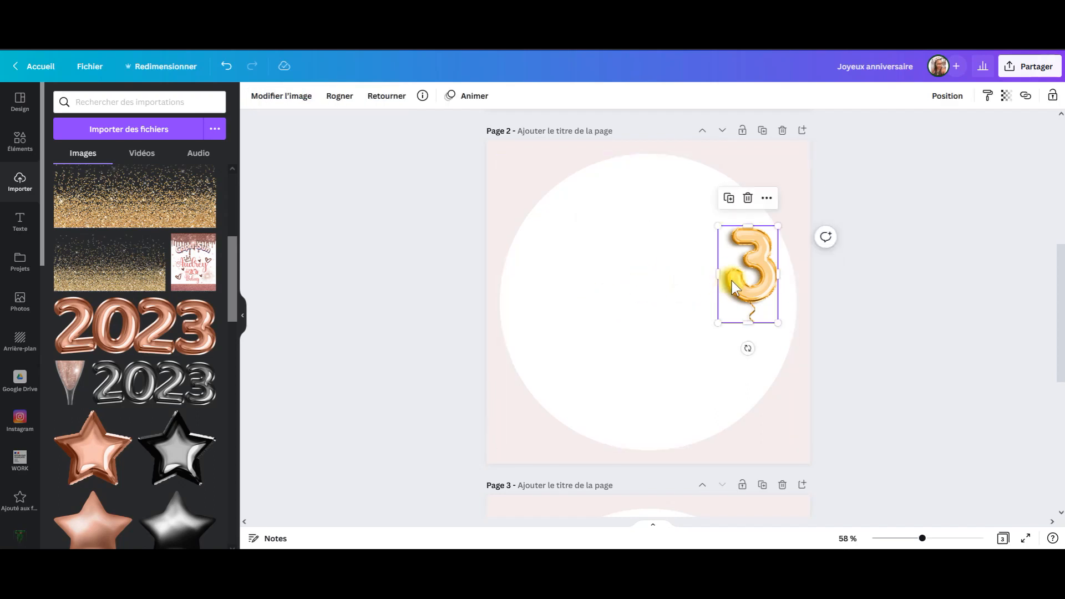
{"action": "key", "text": "Delete"}
{"action": "left_click", "coordinate": [100, 340]}
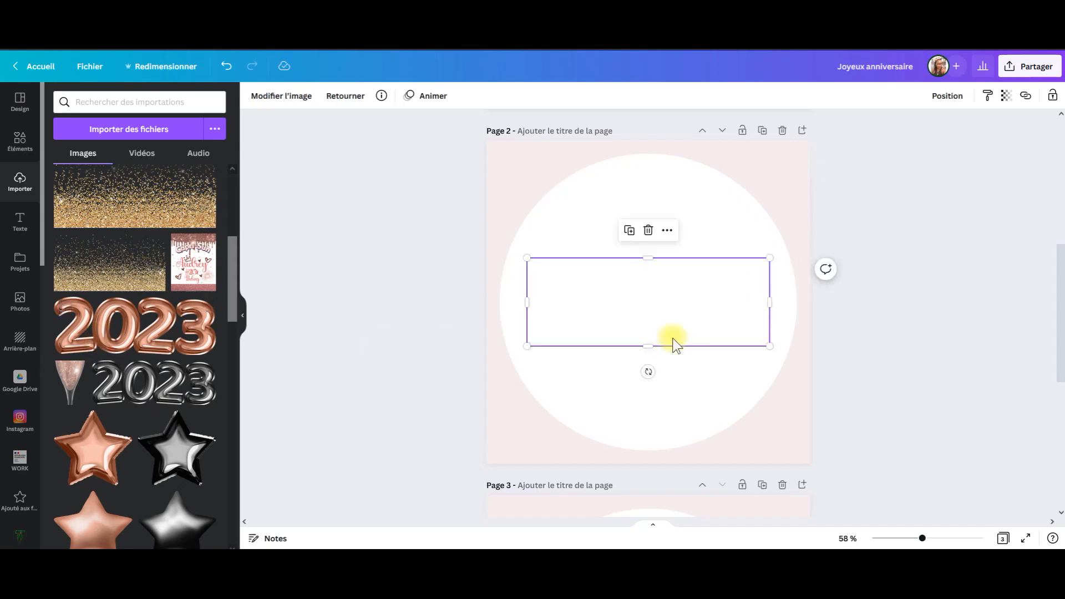
{"action": "left_click_drag", "start_coordinate": [767, 376], "coordinate": [731, 362]}
{"action": "key", "text": "Delete"}
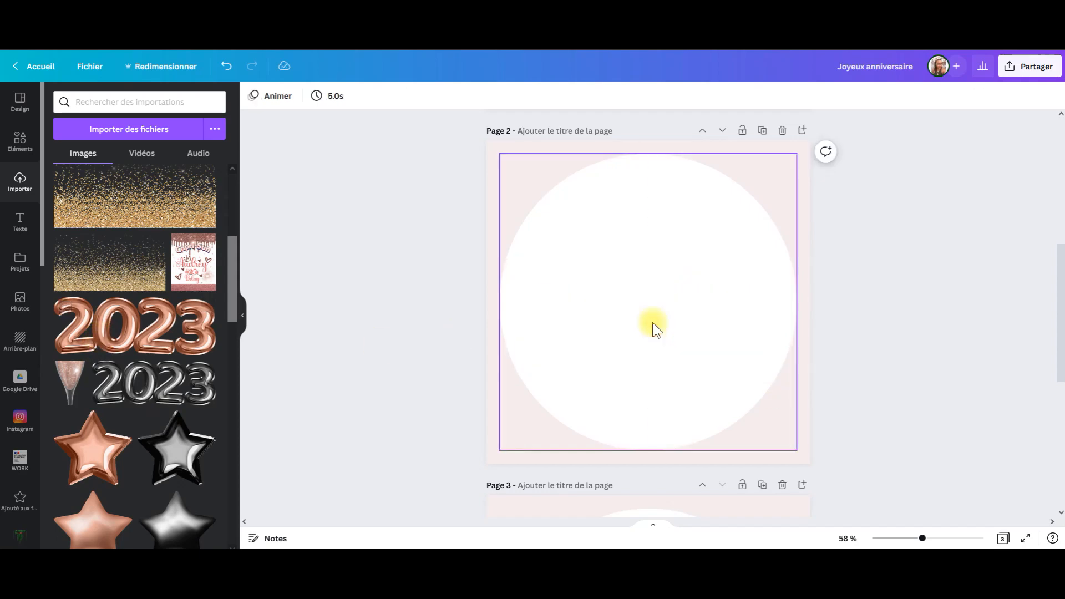
Step: Add the uploaded rose-gold 2023 balloons and champagne glass images, placing the glass small near the circle's left edge
{"action": "mouse_move", "coordinate": [238, 249]}
{"action": "left_mouse_down"}
{"action": "mouse_move", "coordinate": [244, 399]}
{"action": "mouse_move", "coordinate": [230, 233]}
{"action": "left_mouse_up"}
{"action": "left_click", "coordinate": [146, 244]}
{"action": "left_click", "coordinate": [66, 303]}
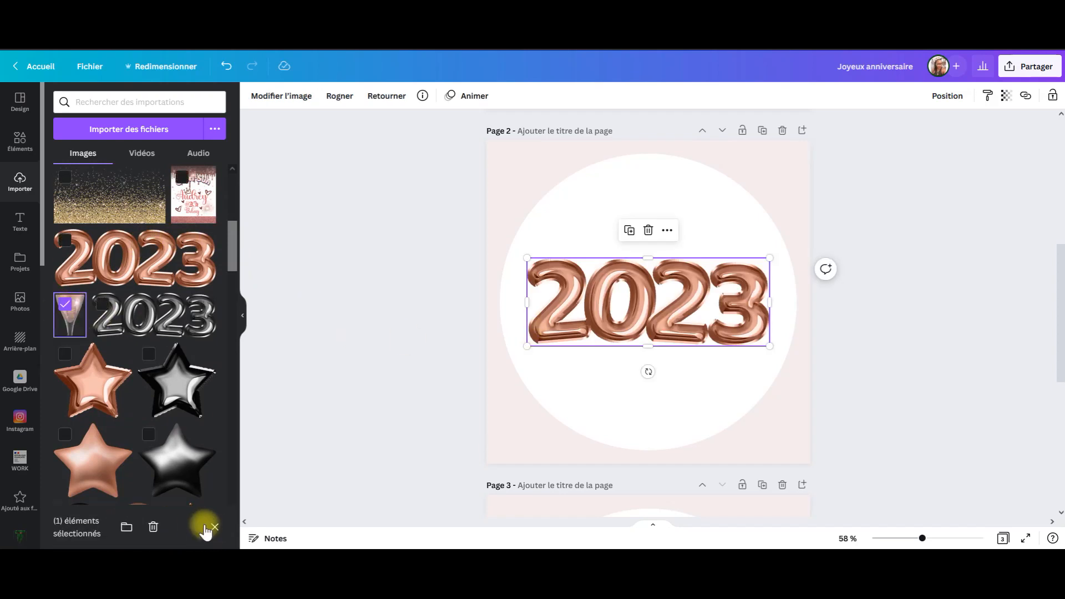
{"action": "left_click", "coordinate": [214, 527]}
{"action": "left_click", "coordinate": [69, 316]}
{"action": "left_click_drag", "start_coordinate": [682, 181], "coordinate": [658, 270]}
{"action": "left_click_drag", "start_coordinate": [688, 305], "coordinate": [697, 229]}
{"action": "left_click_drag", "start_coordinate": [638, 336], "coordinate": [559, 336]}
{"action": "left_click_drag", "start_coordinate": [579, 424], "coordinate": [572, 396]}
Step: Shrink the 2023 balloon image and place it beside the lower half of the champagne glass
{"action": "left_click_drag", "start_coordinate": [641, 228], "coordinate": [677, 341]}
{"action": "left_click_drag", "start_coordinate": [813, 382], "coordinate": [752, 360]}
{"action": "left_click_drag", "start_coordinate": [722, 330], "coordinate": [730, 350]}
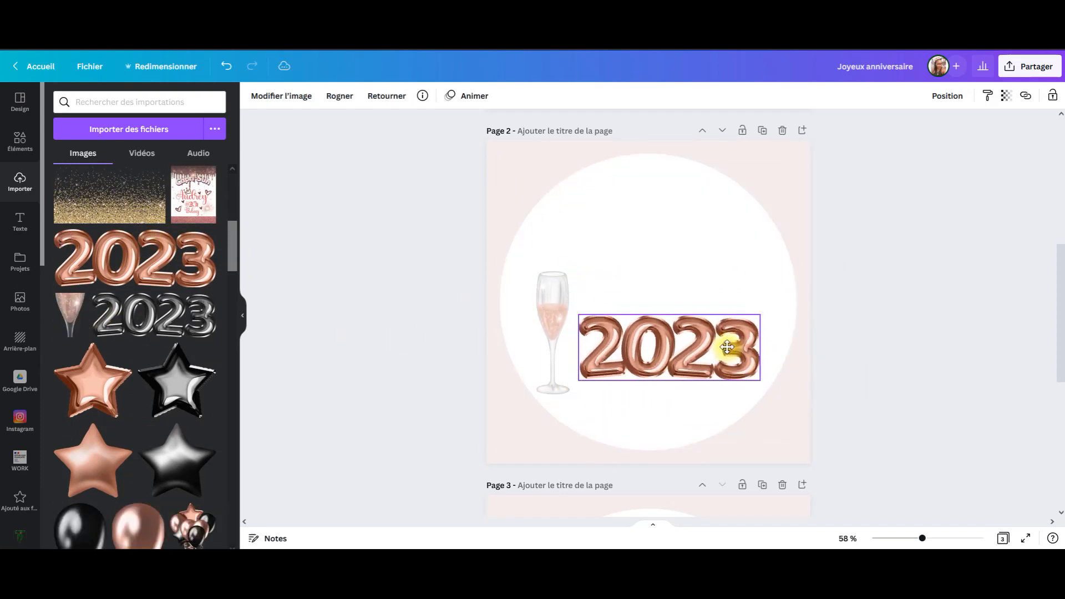
Step: Add the rose-gold and black balloon bouquet, shrink it into the circle's upper right and lower the 2023 image beneath it
{"action": "left_click", "coordinate": [185, 516]}
{"action": "left_click_drag", "start_coordinate": [233, 236], "coordinate": [244, 264]}
{"action": "left_click", "coordinate": [195, 343]}
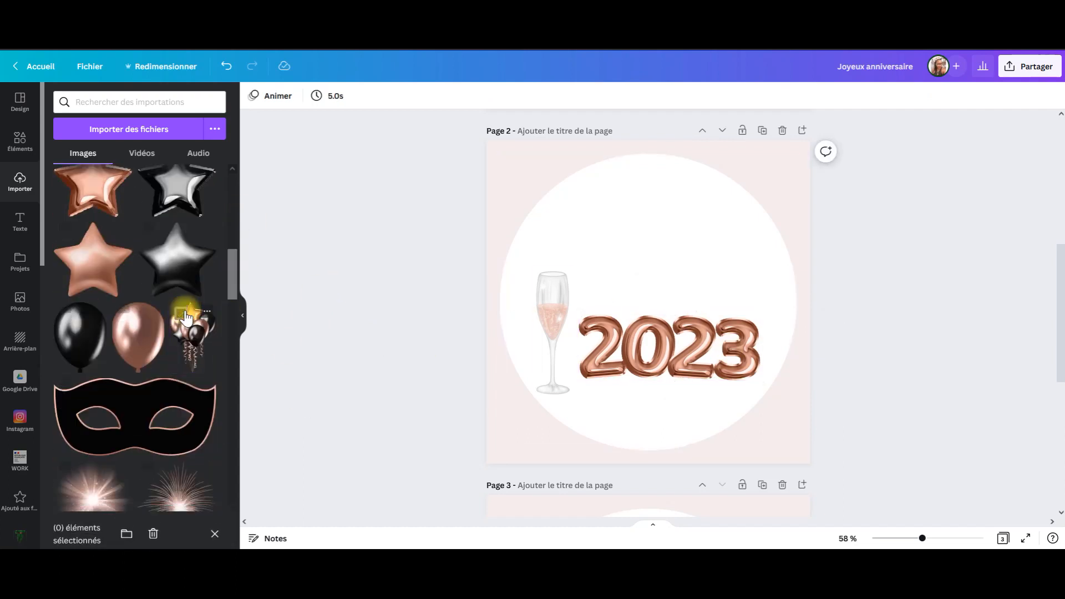
{"action": "left_click_drag", "start_coordinate": [728, 423], "coordinate": [647, 302]}
{"action": "left_click_drag", "start_coordinate": [604, 223], "coordinate": [703, 255]}
{"action": "left_click_drag", "start_coordinate": [621, 343], "coordinate": [615, 374]}
{"action": "left_click_drag", "start_coordinate": [702, 249], "coordinate": [704, 272]}
{"action": "left_click_drag", "start_coordinate": [752, 232], "coordinate": [774, 212]}
Step: Add the rose-gold light burst image, enlarge it to fill most of the circle and send it backward
{"action": "left_click_drag", "start_coordinate": [95, 494], "coordinate": [629, 282]}
{"action": "left_click_drag", "start_coordinate": [768, 409], "coordinate": [785, 427]}
{"action": "left_click_drag", "start_coordinate": [633, 290], "coordinate": [639, 303]}
{"action": "left_click", "coordinate": [947, 95]}
{"action": "left_click", "coordinate": [875, 131]}
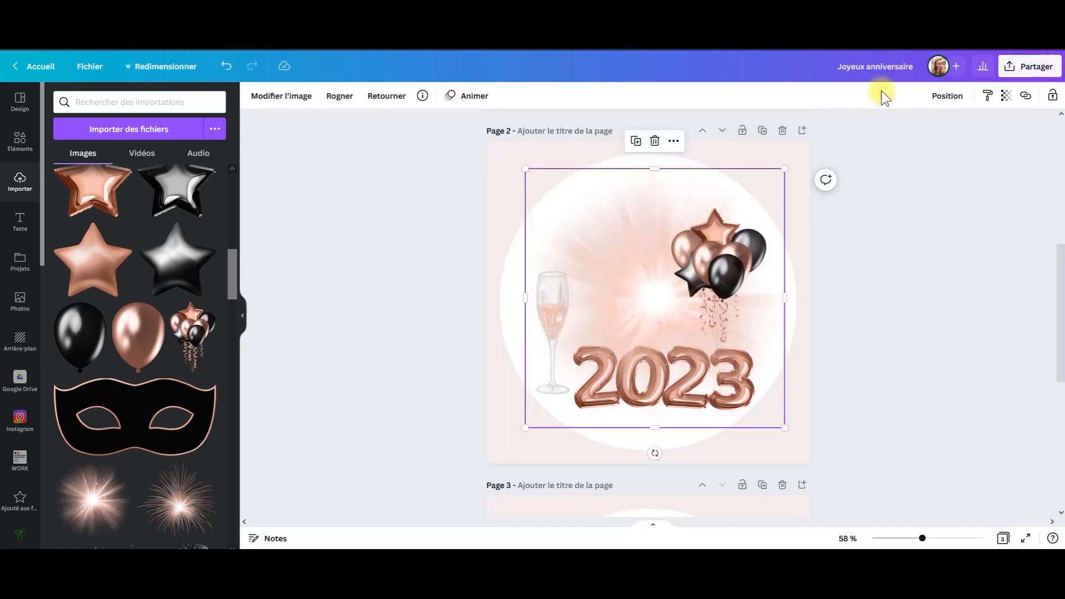
{"action": "left_click", "coordinate": [947, 95]}
Step: Enlarge the champagne glass and shift the balloon bouquet closer to the circle's right edge
{"action": "left_click", "coordinate": [553, 315]}
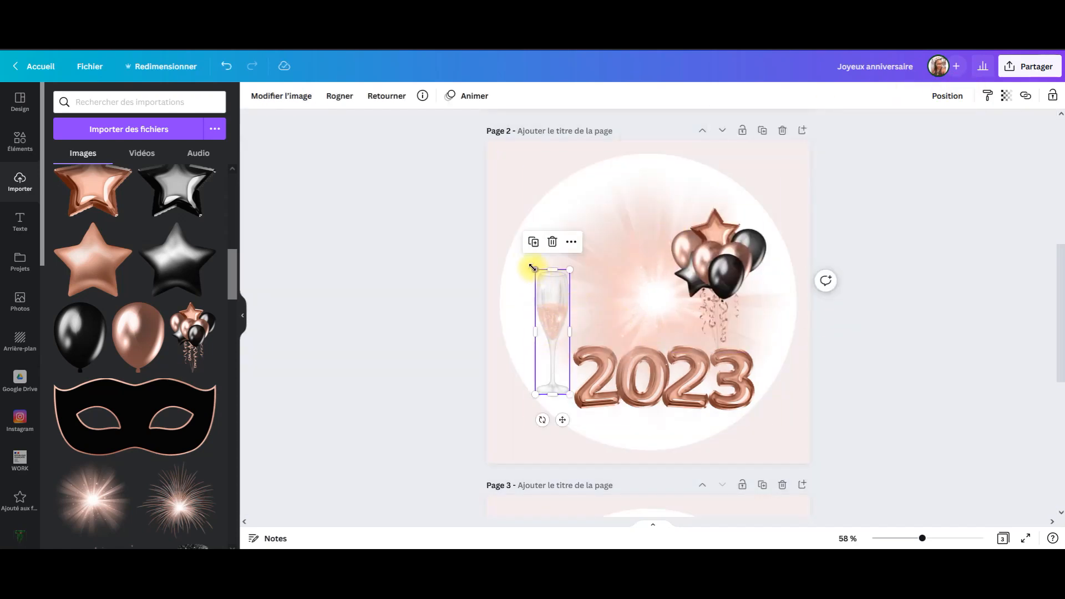
{"action": "left_click_drag", "start_coordinate": [535, 269], "coordinate": [526, 240]}
{"action": "left_click", "coordinate": [721, 261]}
{"action": "left_click_drag", "start_coordinate": [721, 260], "coordinate": [737, 263]}
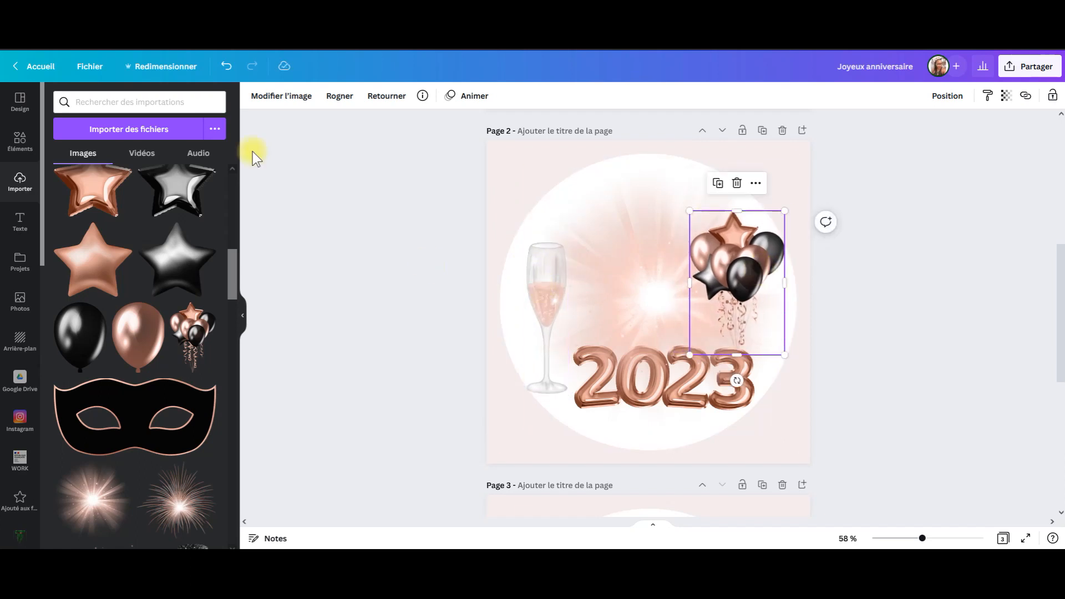
Step: Add the text "Bonne Année !!" on two lines in the Gistesy script font
{"action": "left_click", "coordinate": [20, 221]}
{"action": "left_click", "coordinate": [111, 247]}
{"action": "type", "text": "Bonne"}
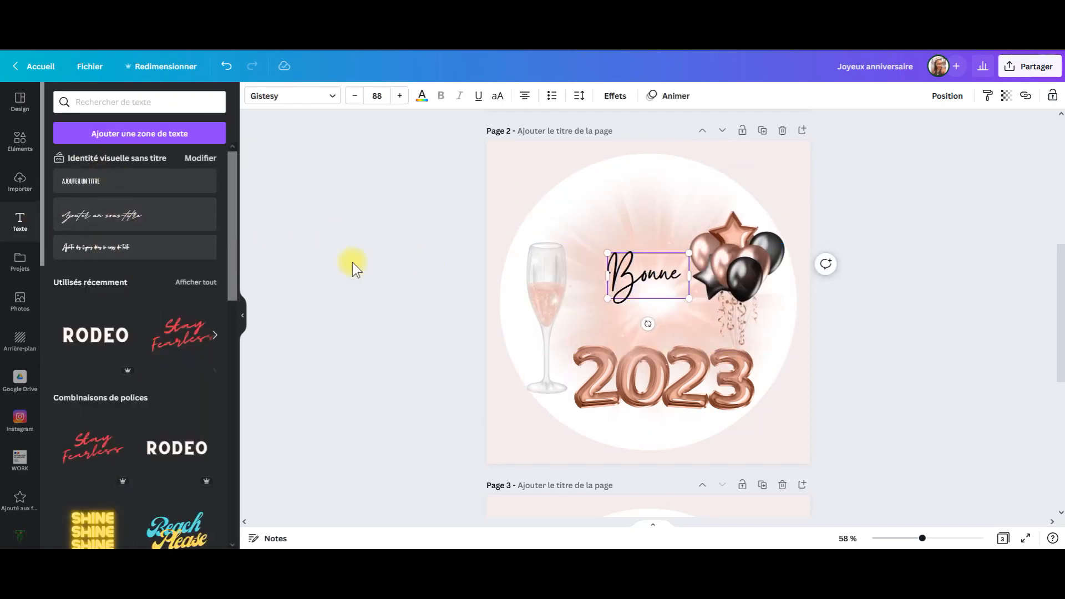
{"action": "type", "text": " Année"}
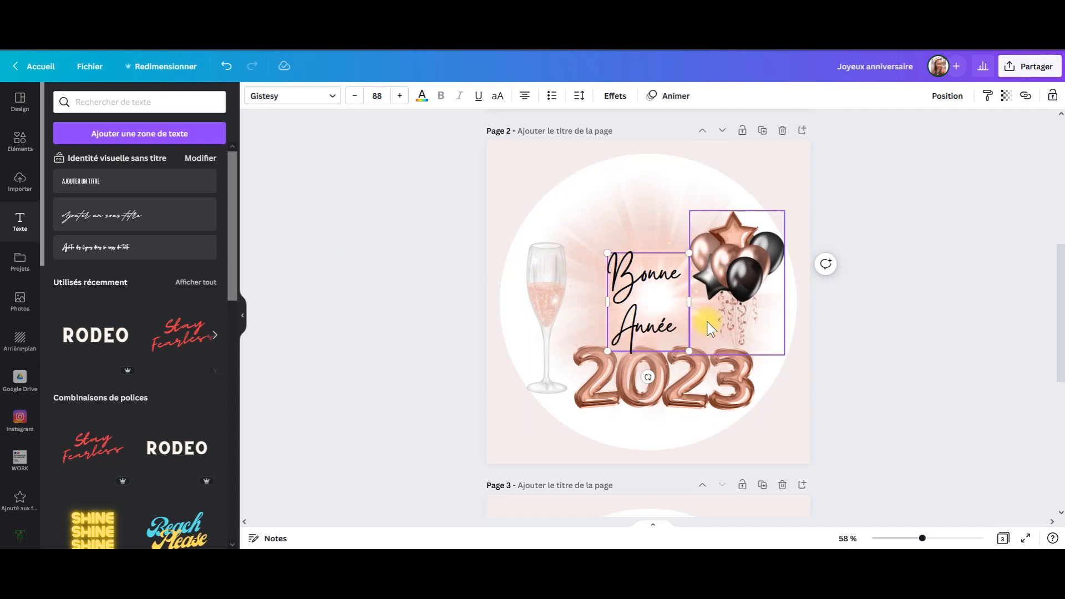
{"action": "type", "text": " !!"}
Step: Enlarge the "Bonne Année !!" text to font size 143 and position it above the 2023 balloons
{"action": "left_click_drag", "start_coordinate": [607, 253], "coordinate": [564, 207]}
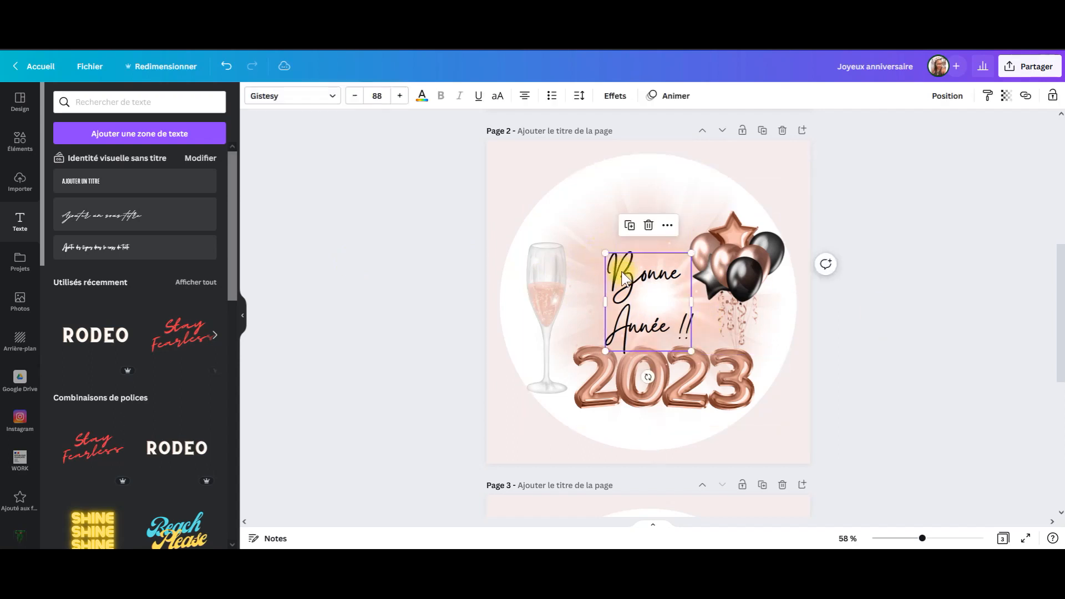
{"action": "left_click_drag", "start_coordinate": [692, 206], "coordinate": [706, 192]}
{"action": "left_click_drag", "start_coordinate": [652, 217], "coordinate": [659, 208]}
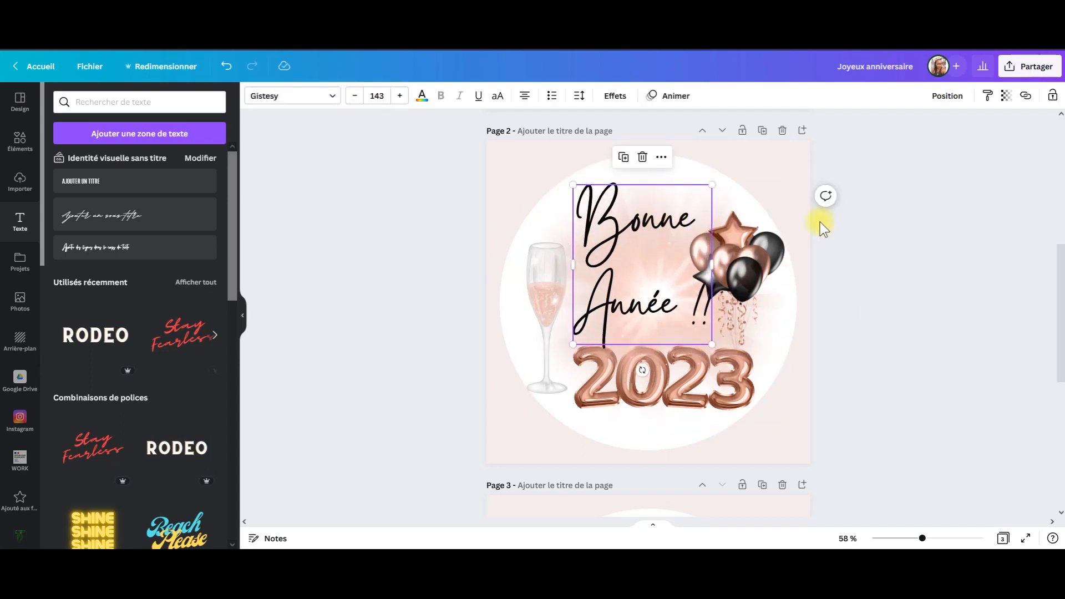
Step: Shrink the balloon bouquet slightly and nudge it up beside the "Bonne Année !!" text
{"action": "left_click", "coordinate": [765, 242]}
{"action": "left_click_drag", "start_coordinate": [785, 210], "coordinate": [778, 221]}
{"action": "left_click_drag", "start_coordinate": [758, 252], "coordinate": [758, 241]}
{"action": "left_click", "coordinate": [553, 292]}
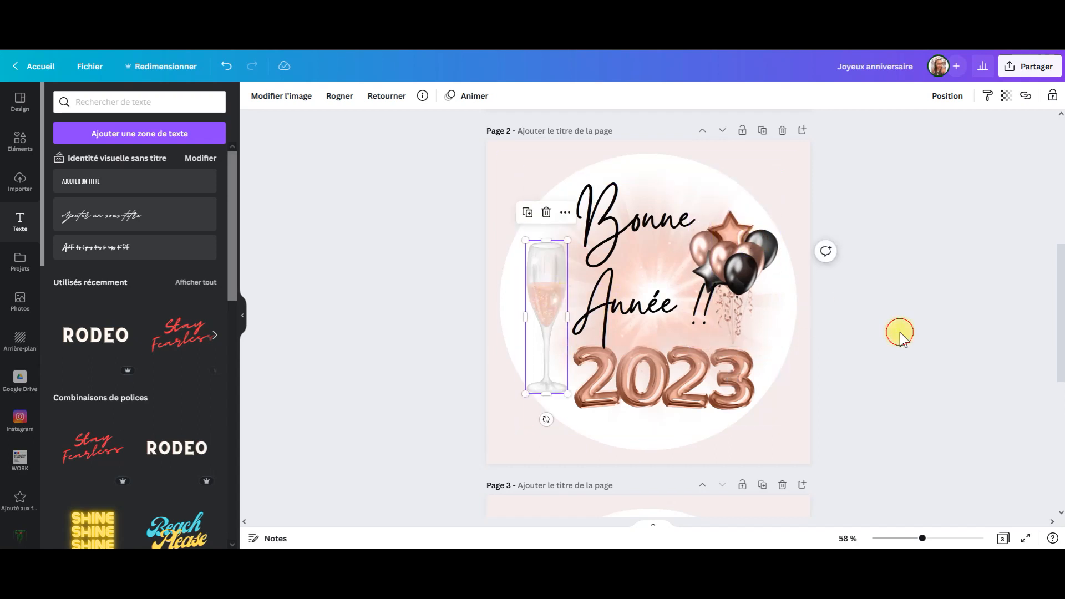
{"action": "left_click", "coordinate": [900, 331]}
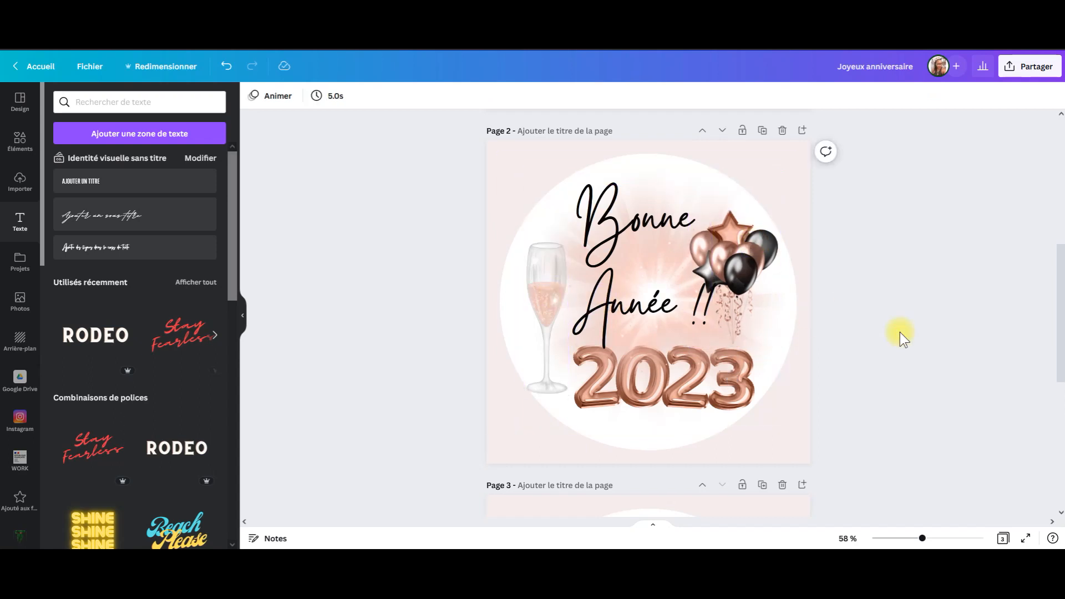
Step: Send the light burst backward so it sits behind the 2023 balloons
{"action": "left_click", "coordinate": [633, 375]}
{"action": "left_click", "coordinate": [964, 100]}
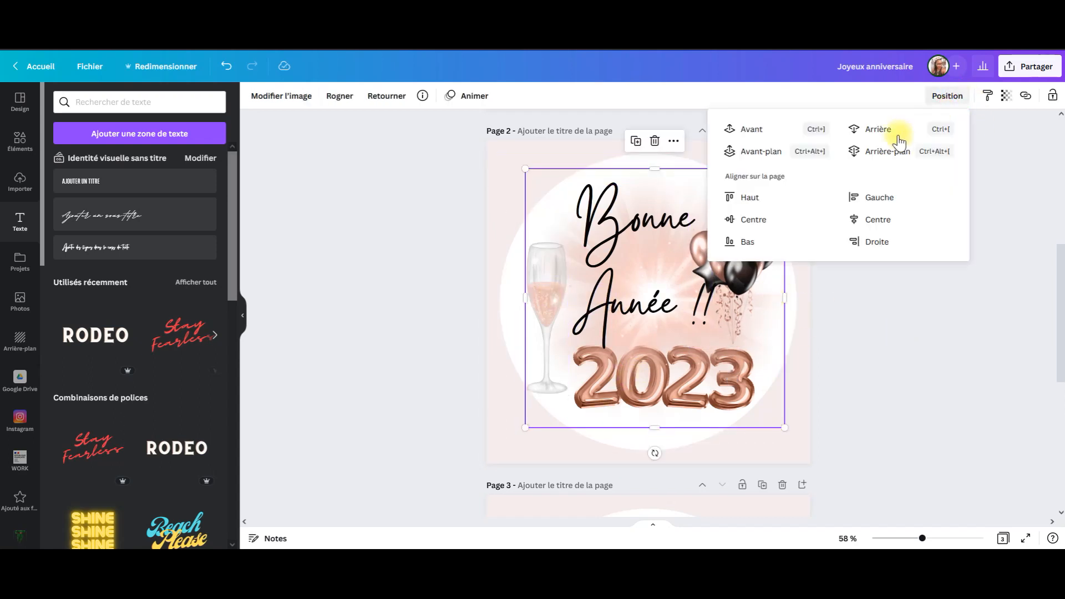
{"action": "left_click", "coordinate": [859, 126]}
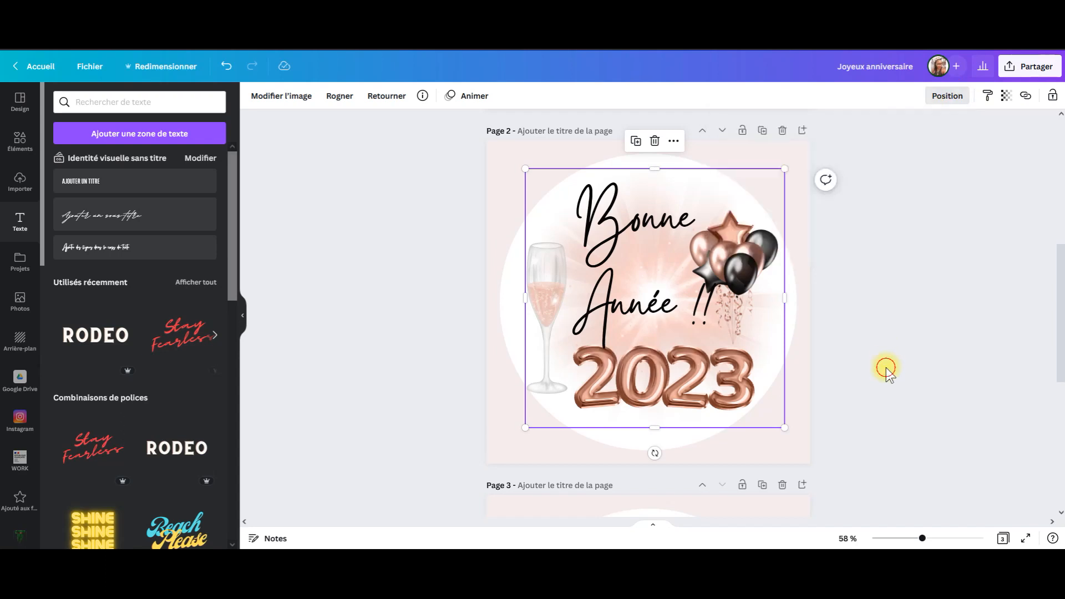
{"action": "left_click", "coordinate": [802, 371]}
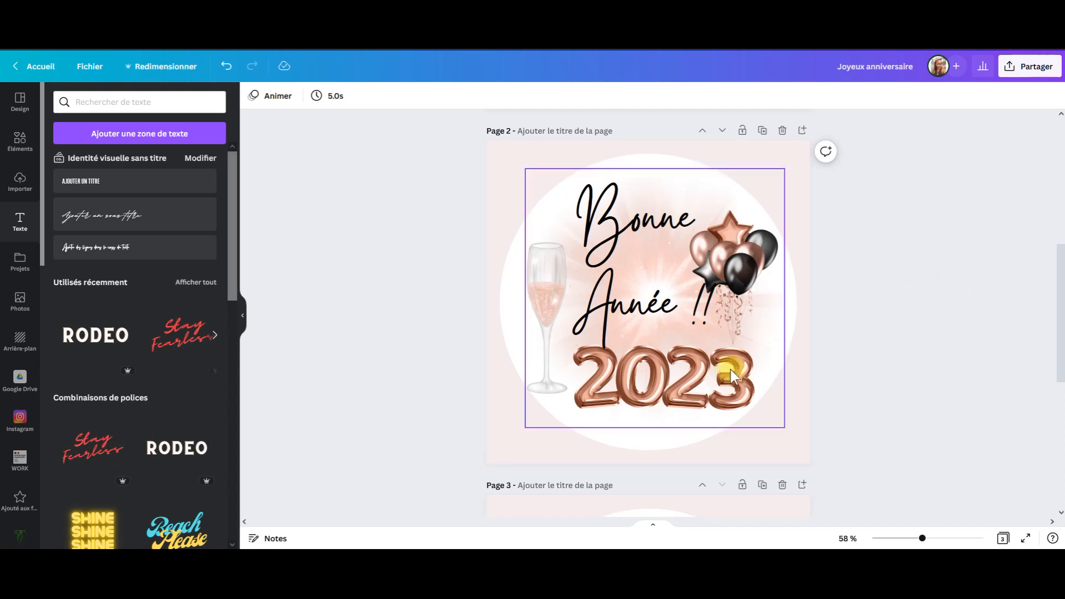
Step: Move the 2023 balloons slightly down, shrink them a little and align their left edge with the "Bonne Année !!" text
{"action": "left_click_drag", "start_coordinate": [681, 382], "coordinate": [679, 387]}
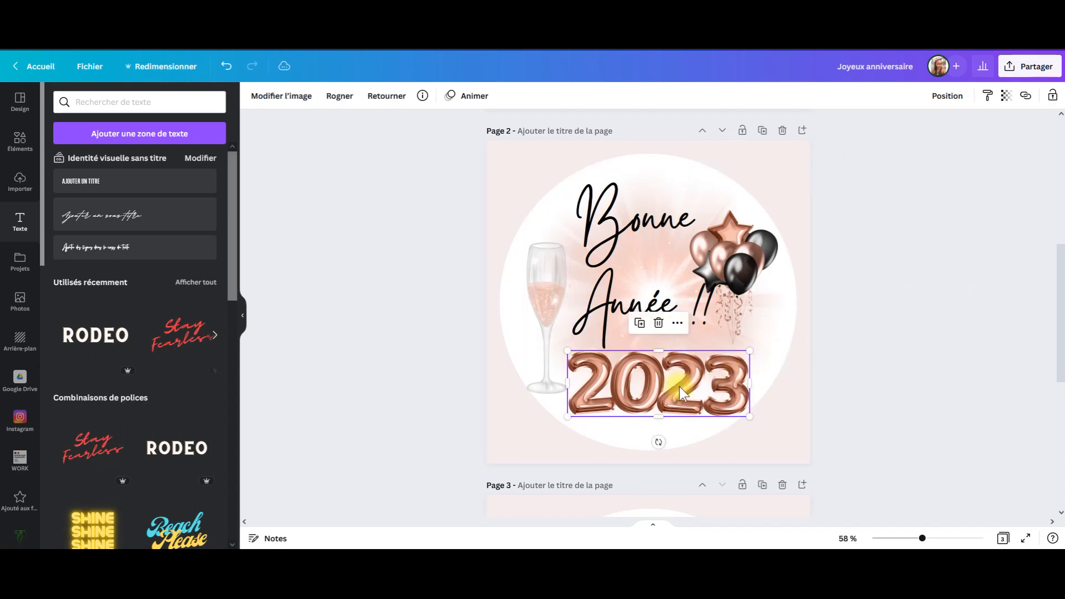
{"action": "left_click_drag", "start_coordinate": [748, 415], "coordinate": [734, 409]}
{"action": "left_click_drag", "start_coordinate": [673, 387], "coordinate": [679, 389]}
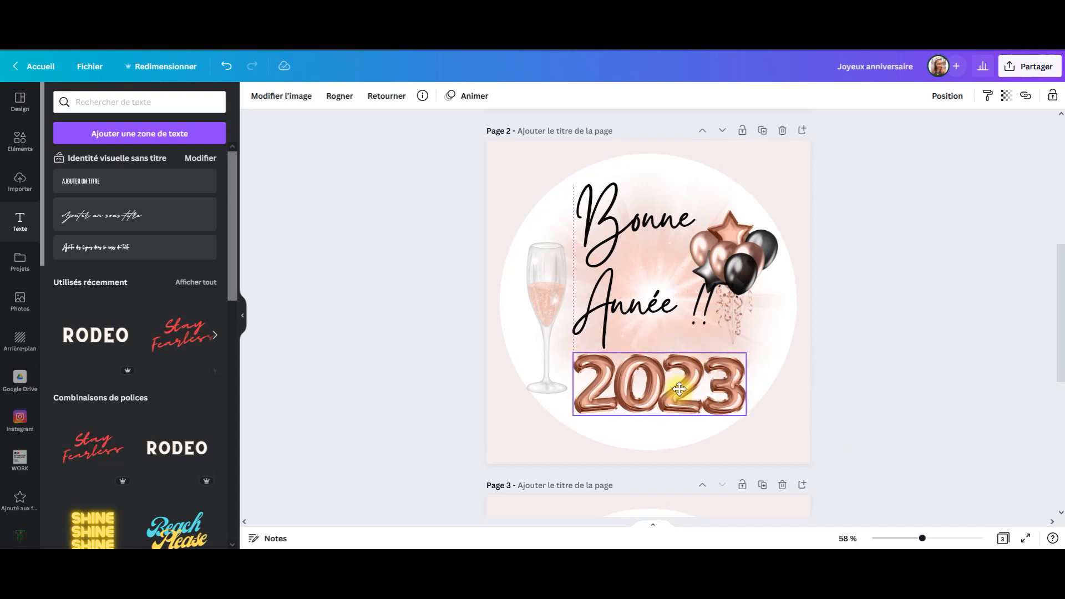
{"action": "left_click", "coordinate": [916, 319]}
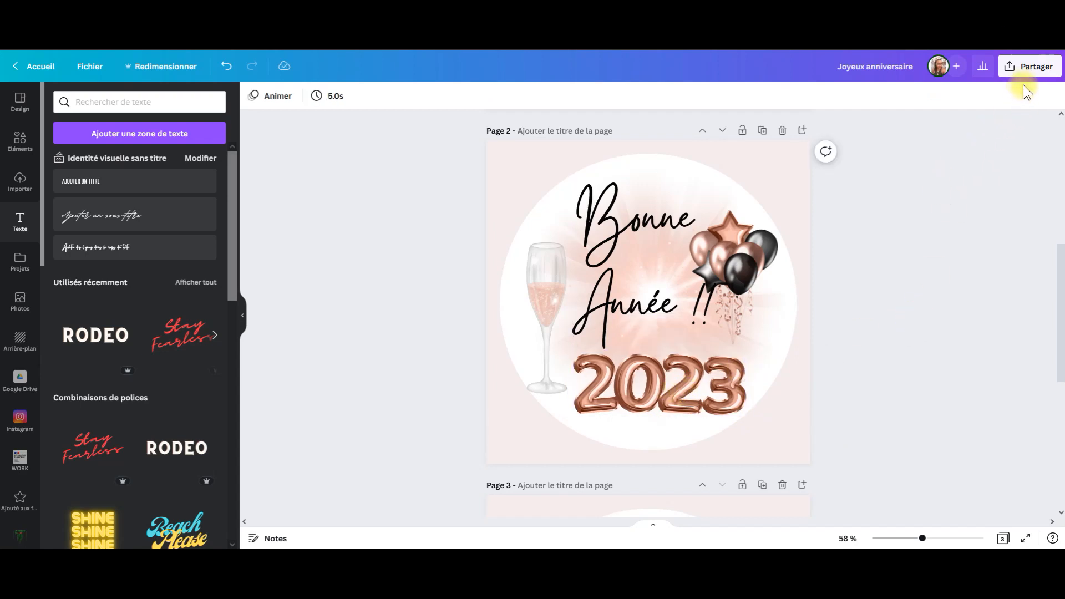
Step: Download only page 2, the "Bonne Année" design, as a 1000 × 1000 px PNG with a transparent background
{"action": "left_click", "coordinate": [1023, 67]}
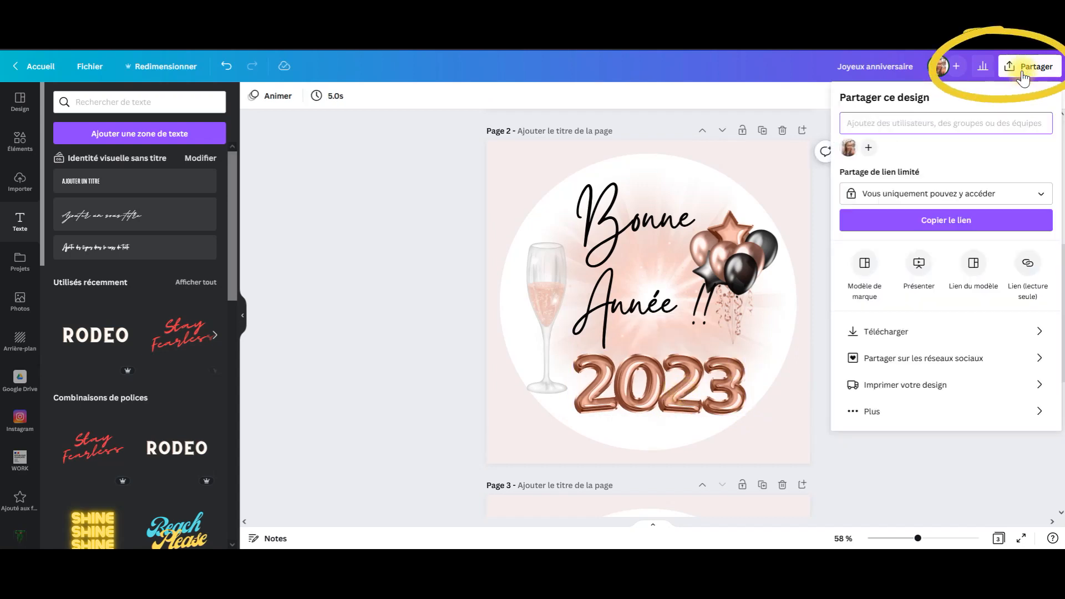
{"action": "left_click", "coordinate": [883, 331]}
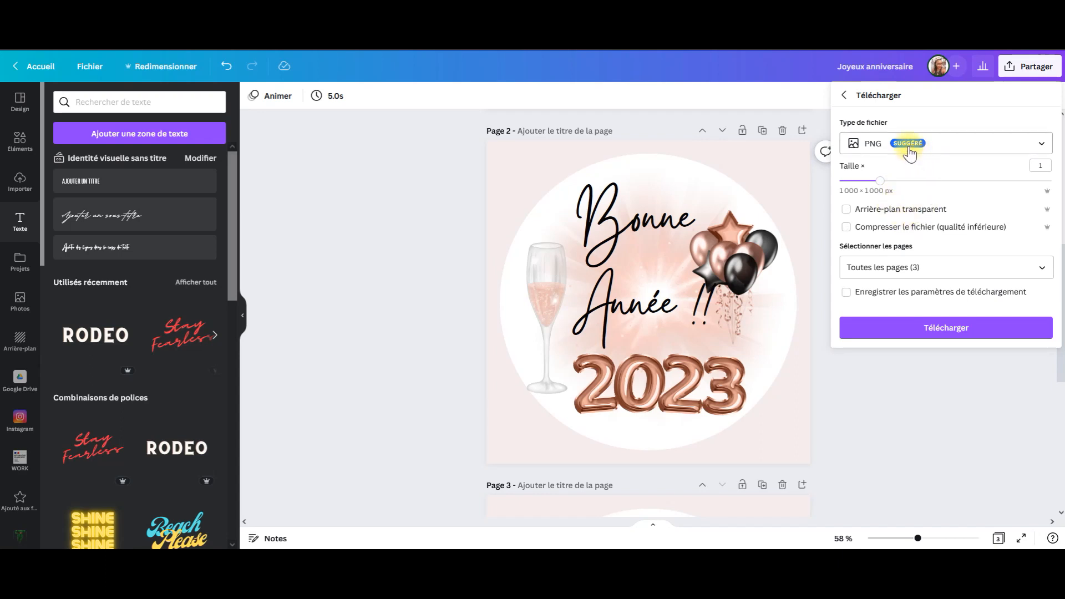
{"action": "left_click", "coordinate": [846, 214]}
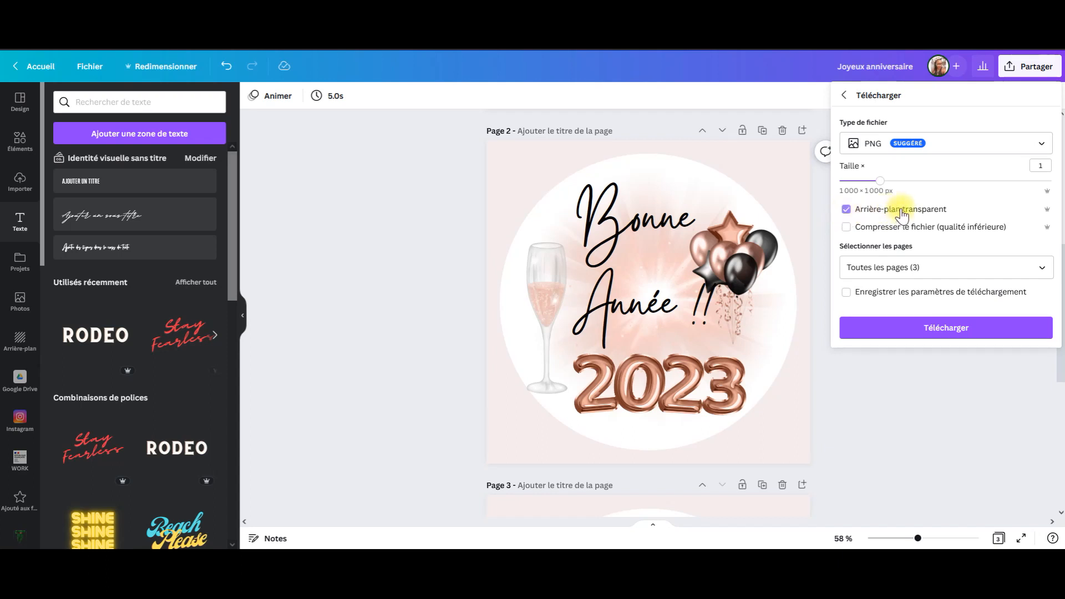
{"action": "left_click", "coordinate": [1039, 268]}
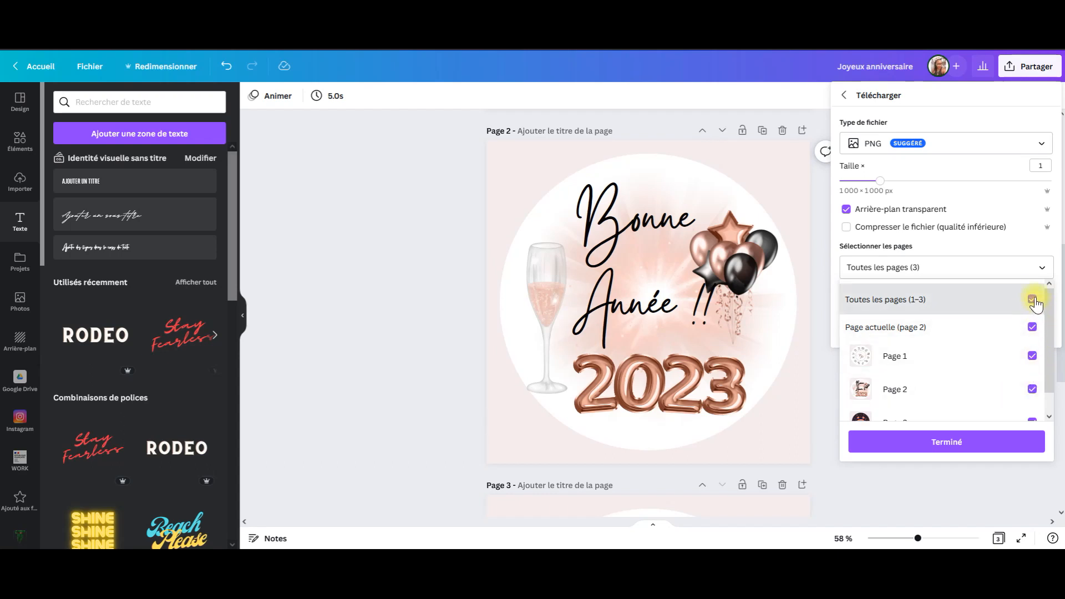
{"action": "left_click", "coordinate": [1032, 299]}
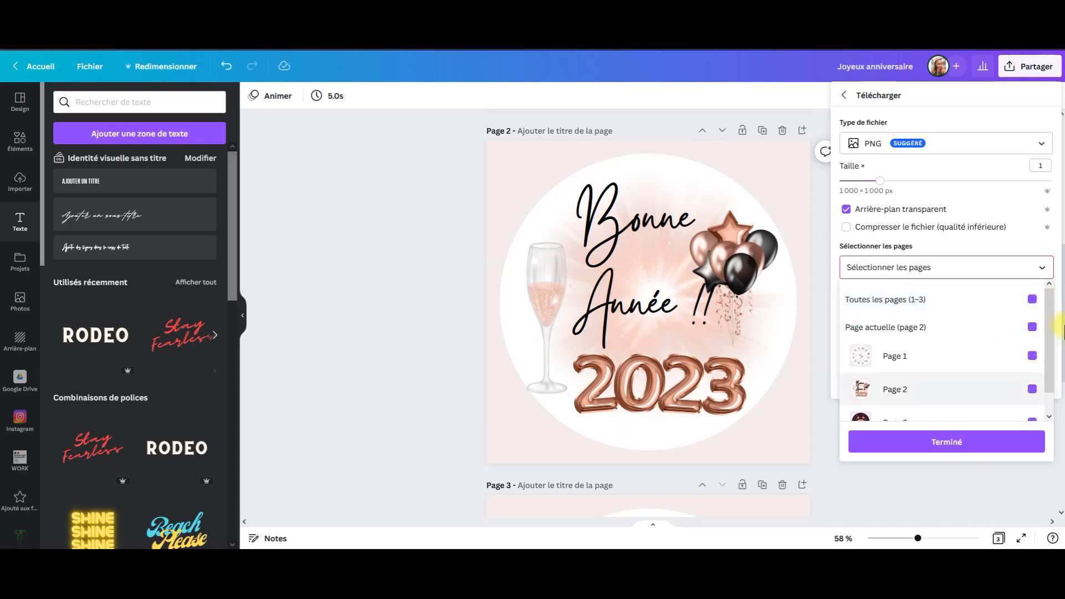
{"action": "left_click", "coordinate": [1030, 388]}
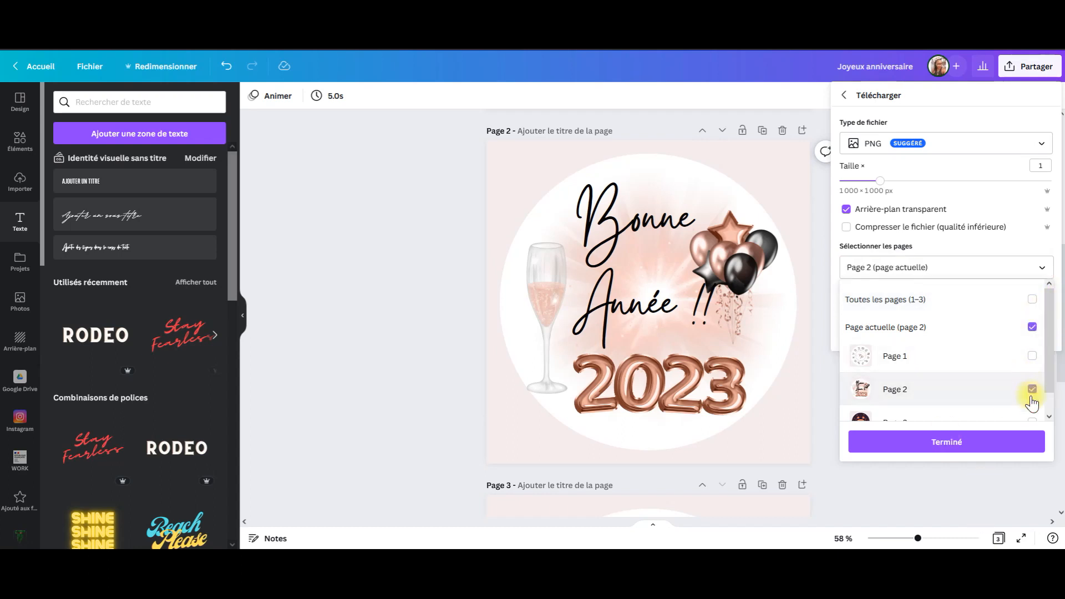
{"action": "left_click", "coordinate": [972, 442]}
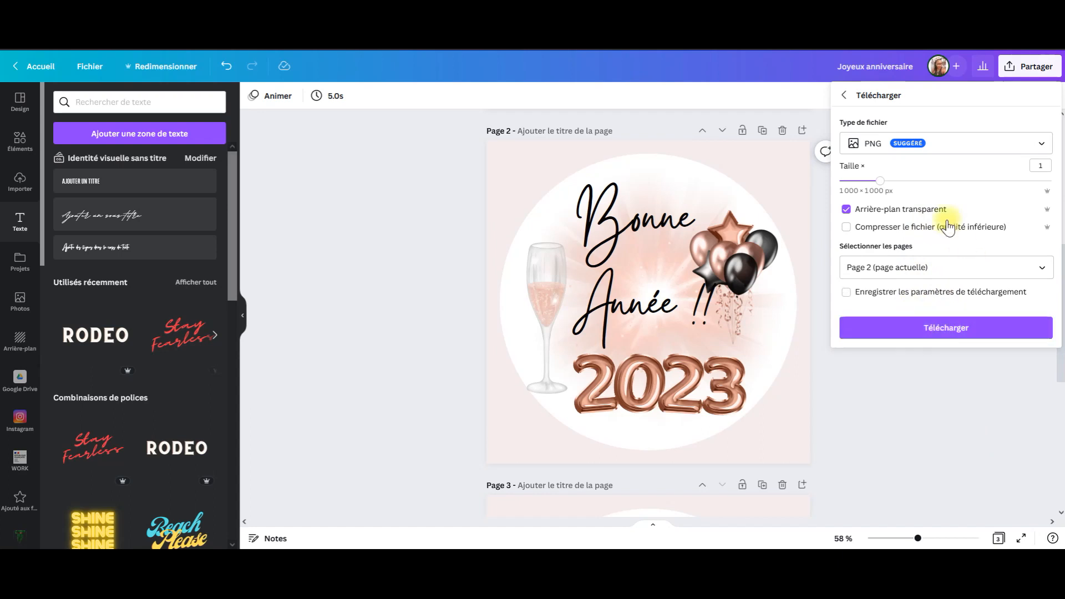
{"action": "left_click", "coordinate": [936, 327]}
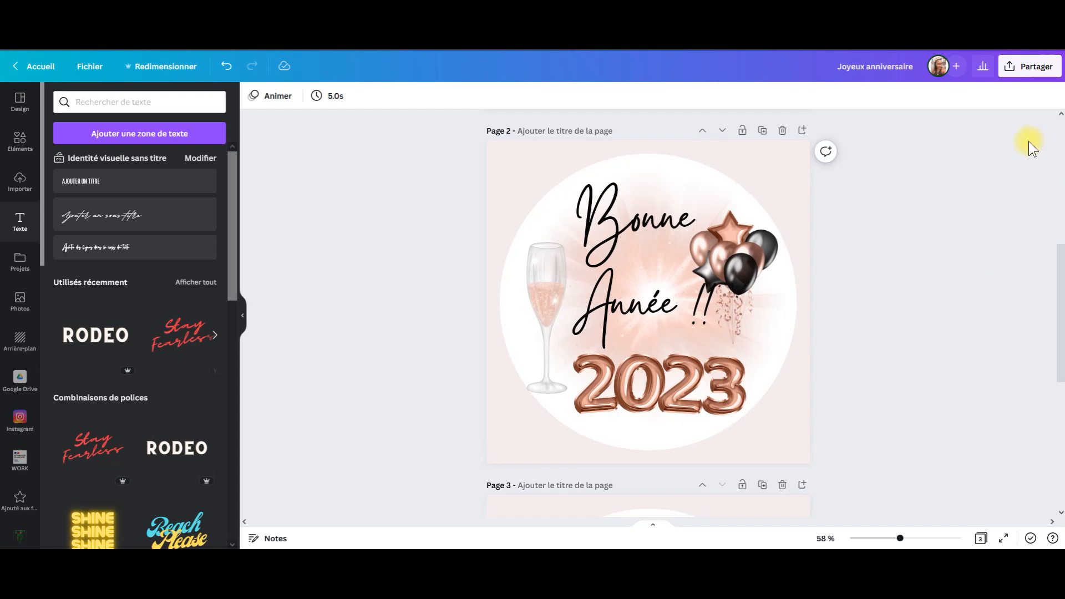
Step: Download all three pages as PNG with their backgrounds kept
{"action": "left_click", "coordinate": [1035, 71]}
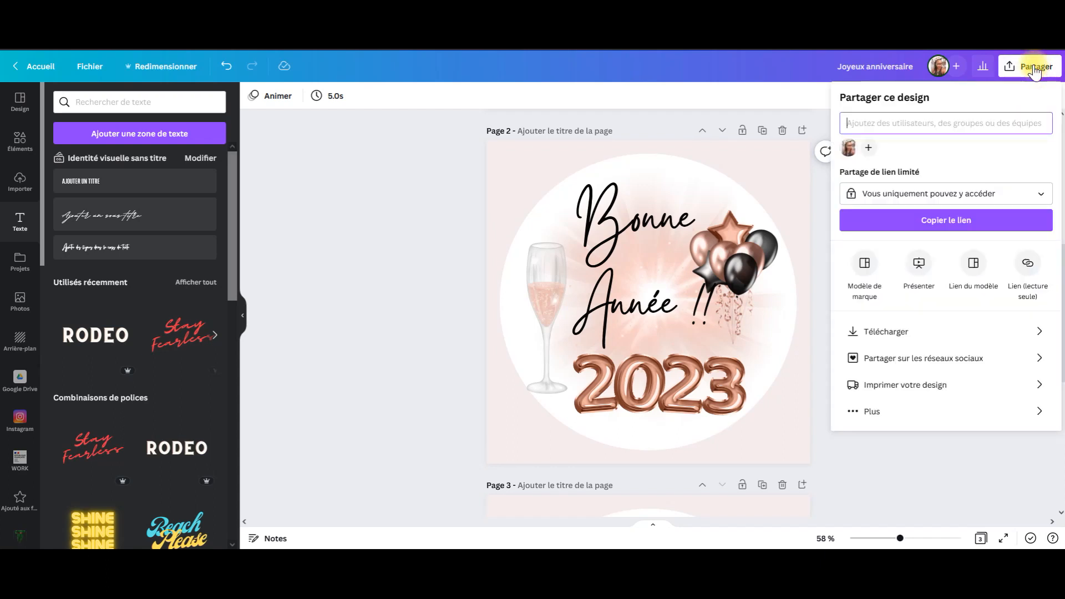
{"action": "left_click", "coordinate": [904, 332]}
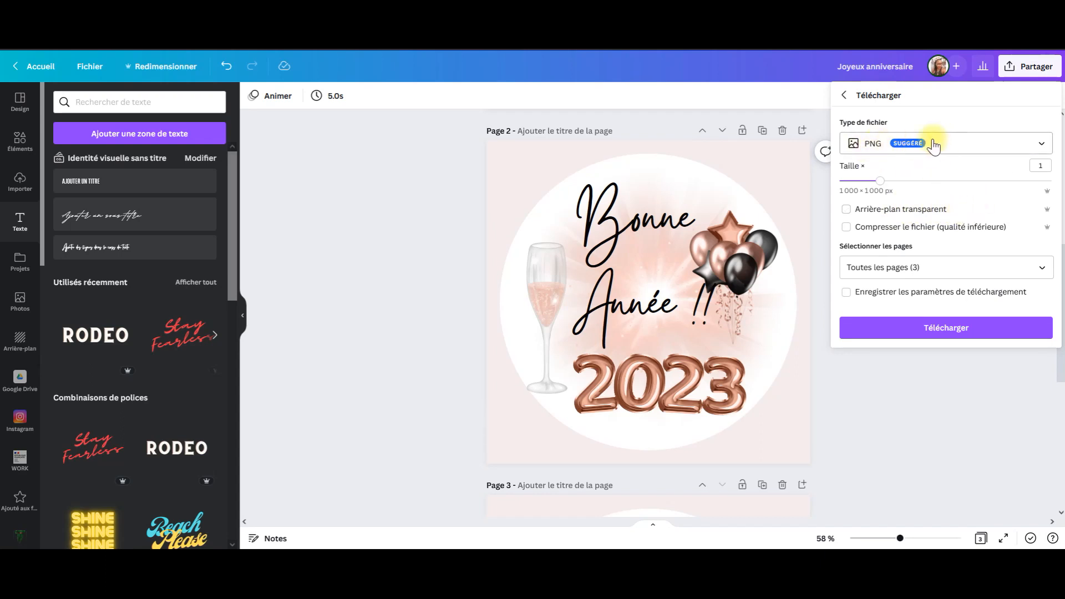
{"action": "left_click", "coordinate": [943, 334]}
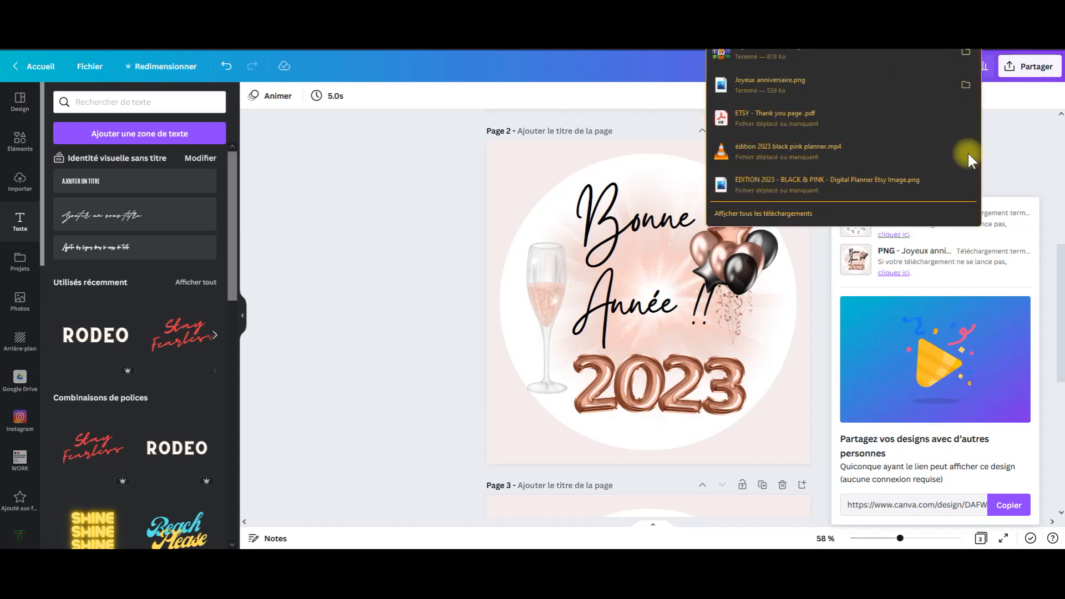
{"action": "left_click", "coordinate": [1009, 158]}
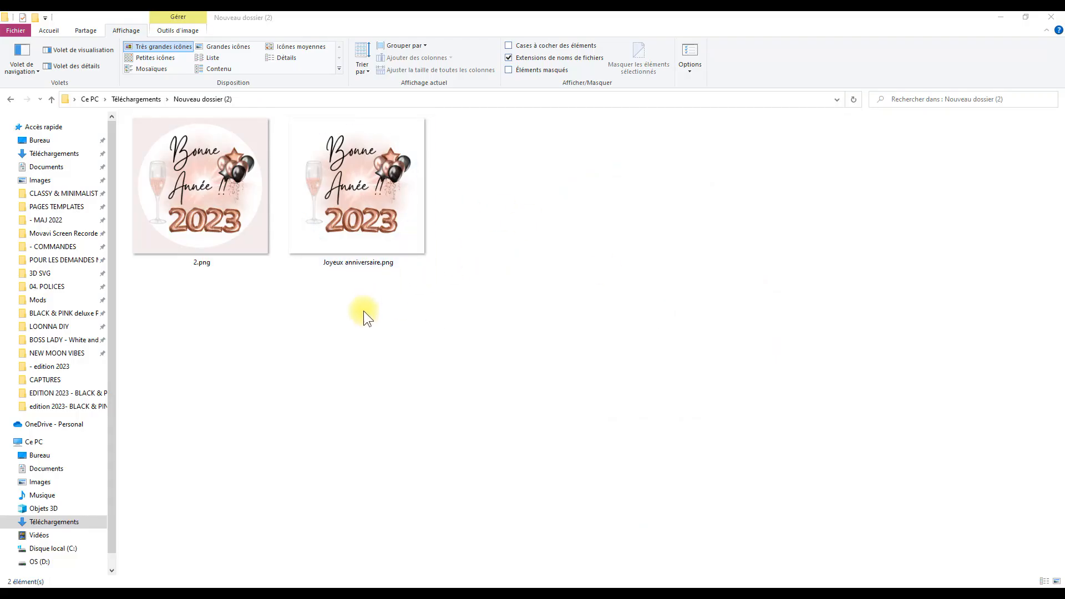
Step: View Joyeux anniversaire.png and 2.png full size to compare the transparent and pink-background versions
{"action": "left_click", "coordinate": [321, 174]}
{"action": "double_click", "coordinate": [321, 174]}
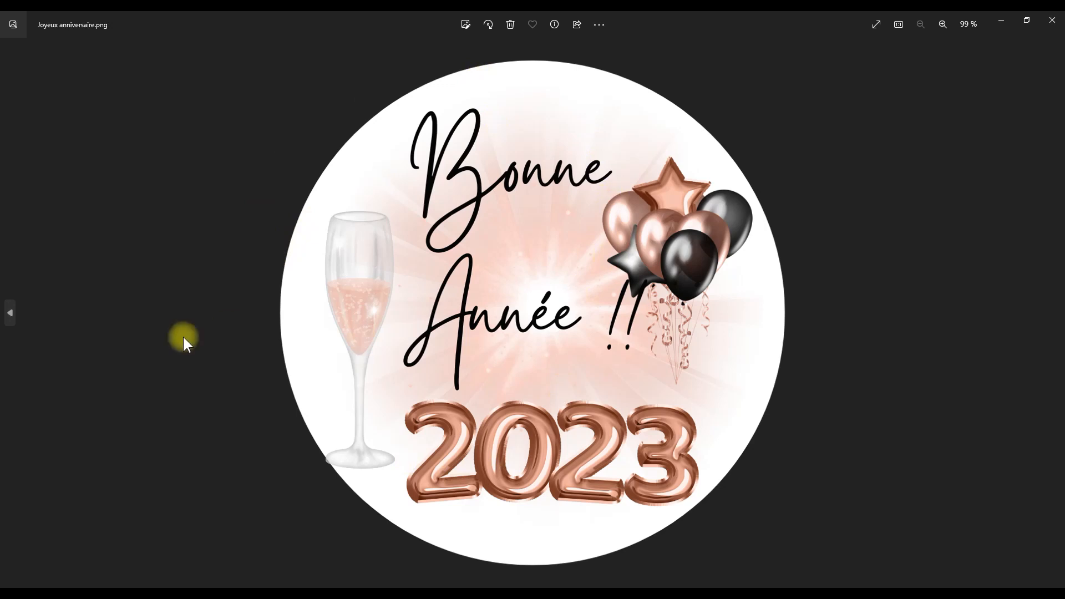
{"action": "left_click", "coordinate": [7, 314]}
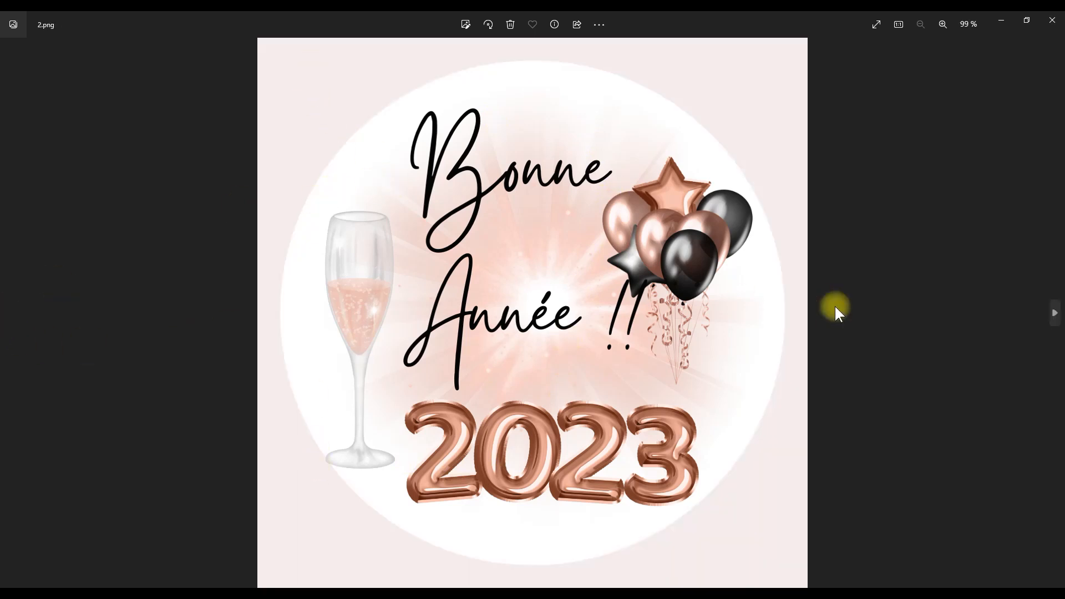
{"action": "left_click", "coordinate": [1053, 20]}
{"action": "left_click", "coordinate": [648, 388]}
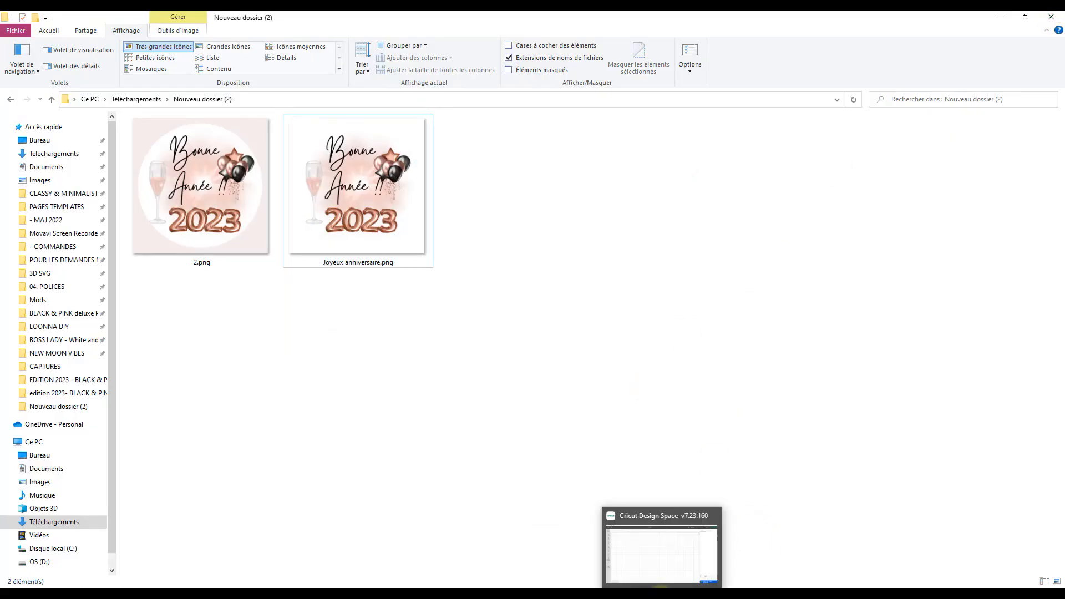
Step: Switch to Cricut Design Space and choose Joyeux anniversaire.png from the folder Nouveau dossier (2) for an image upload
{"action": "left_click", "coordinate": [660, 549]}
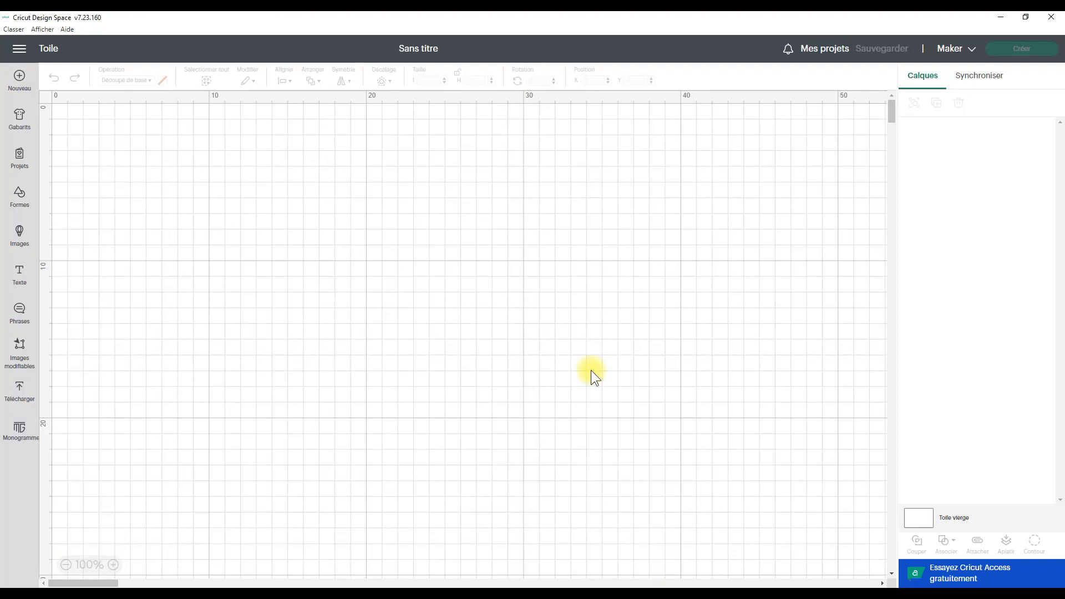
{"action": "left_click", "coordinate": [20, 392]}
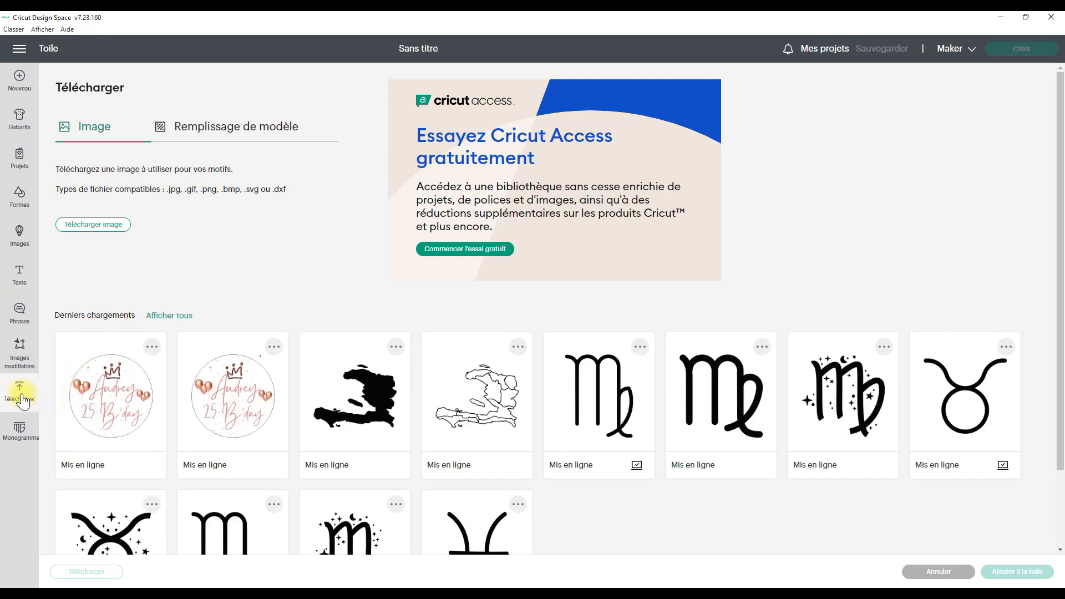
{"action": "left_click", "coordinate": [107, 225]}
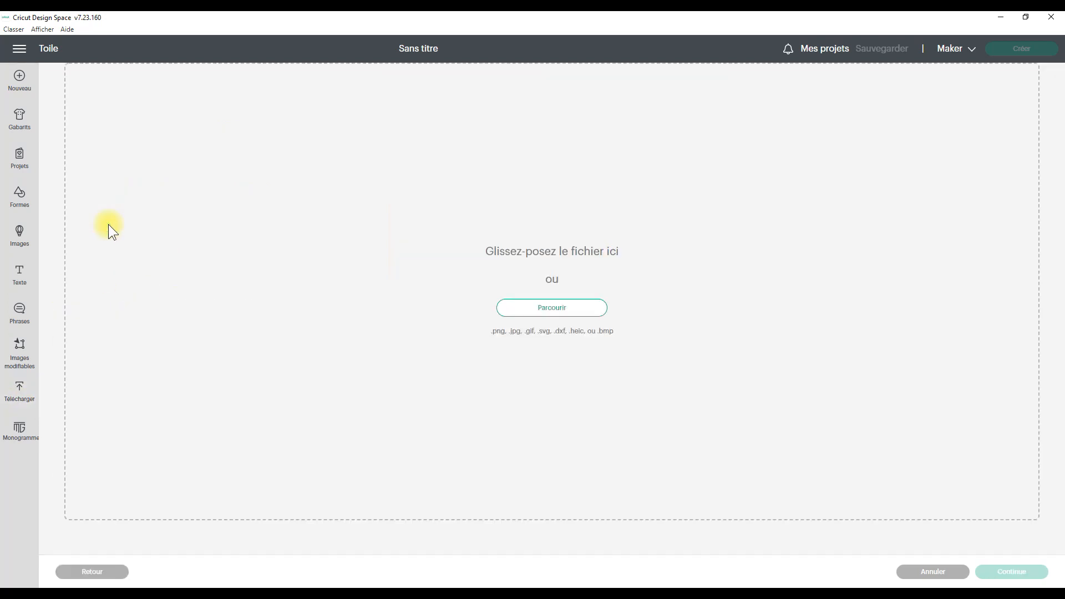
{"action": "left_click", "coordinate": [539, 302]}
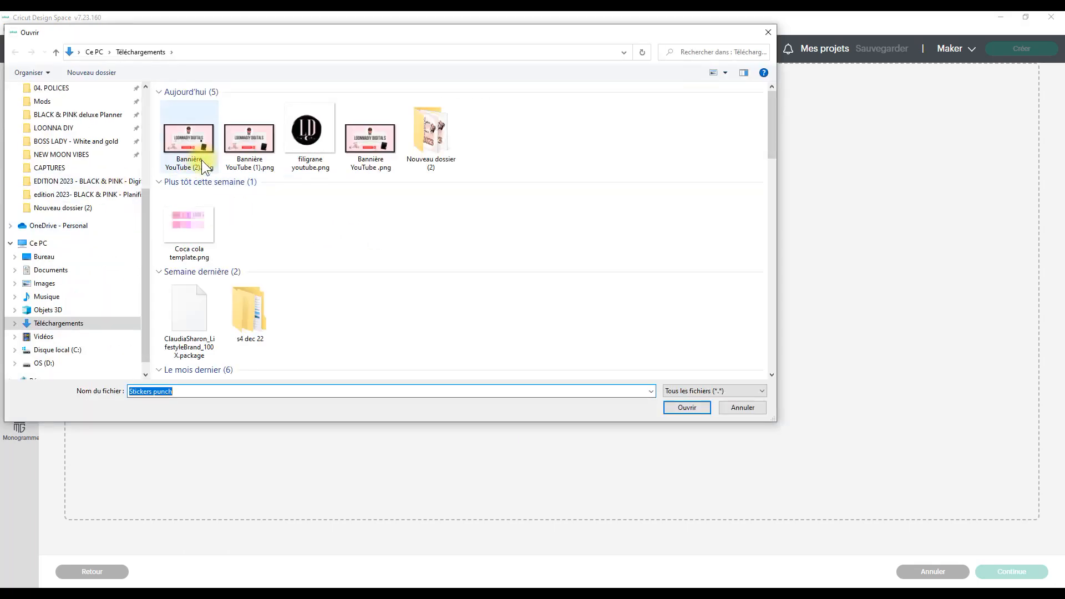
{"action": "double_click", "coordinate": [431, 136]}
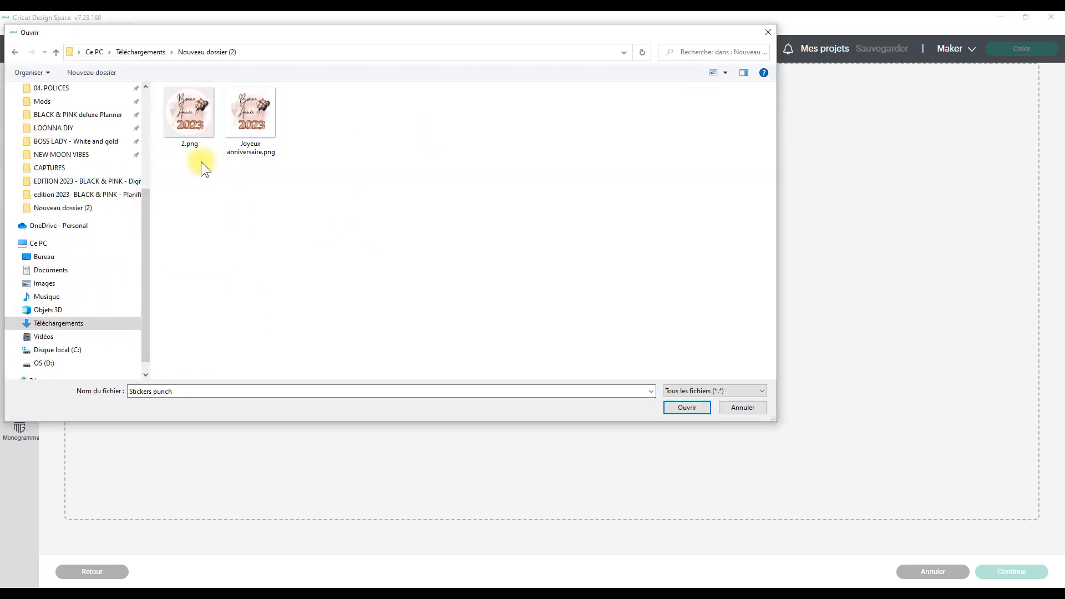
{"action": "left_click", "coordinate": [245, 117]}
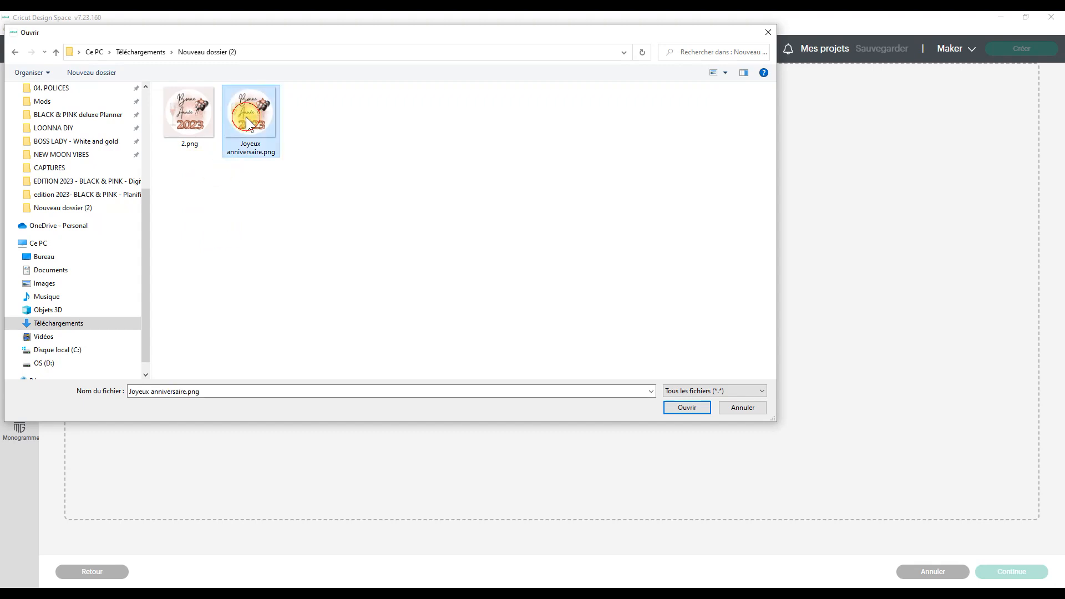
{"action": "left_click", "coordinate": [693, 412]}
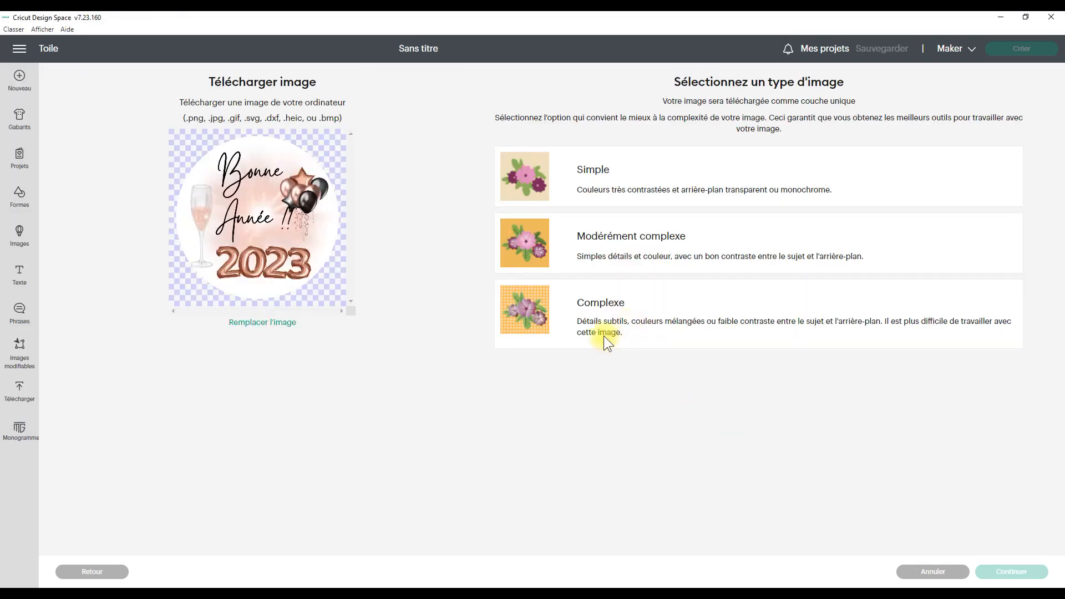
Step: Set the image type to Complexe and apply the transparent image without removing any background
{"action": "left_click", "coordinate": [575, 332]}
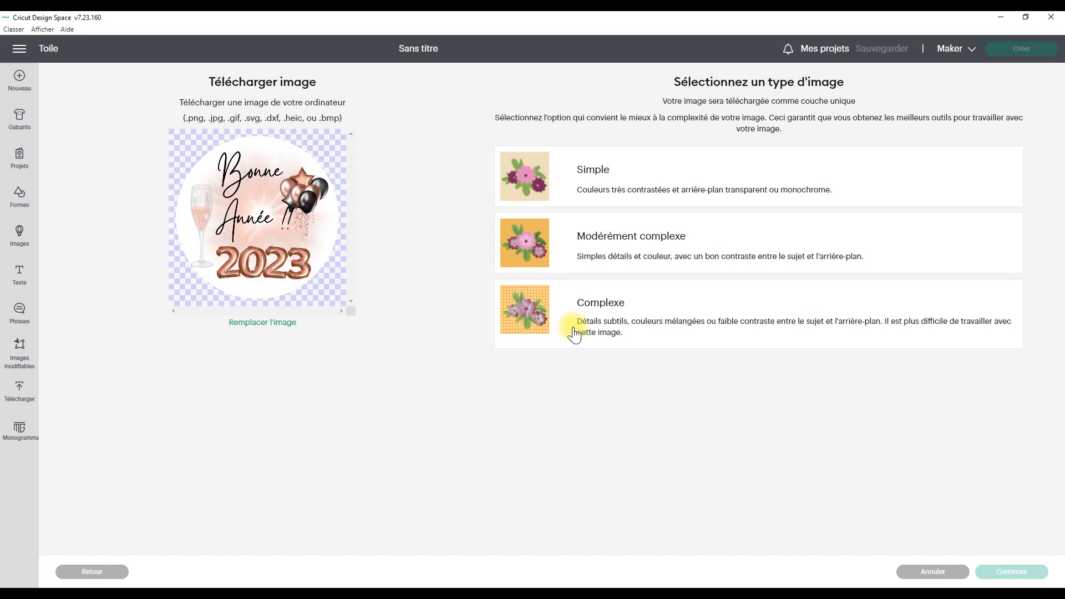
{"action": "left_click", "coordinate": [547, 306]}
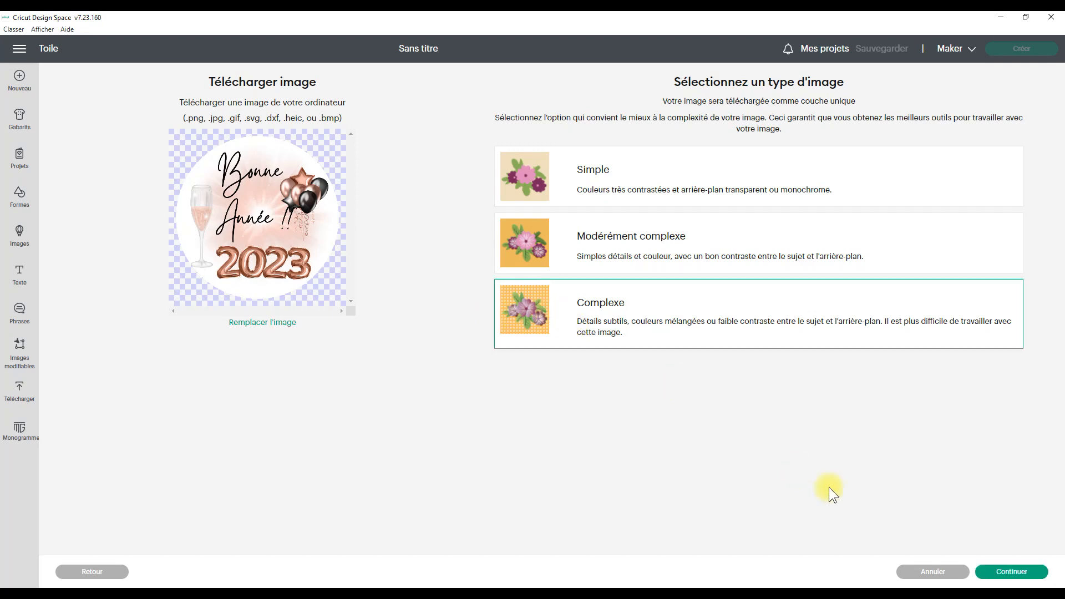
{"action": "left_click", "coordinate": [994, 570]}
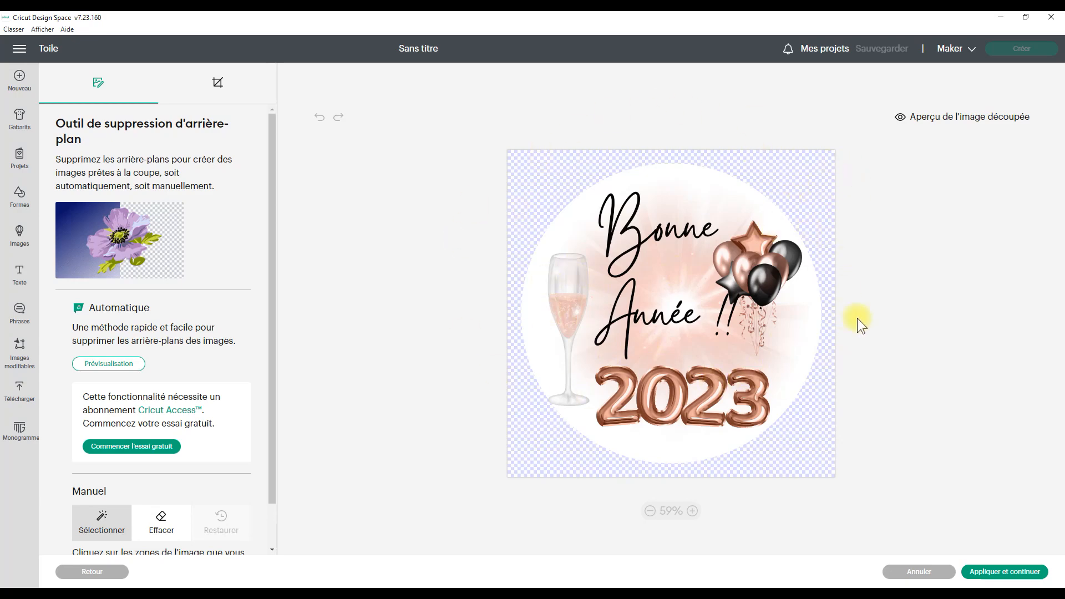
{"action": "left_click", "coordinate": [1005, 573]}
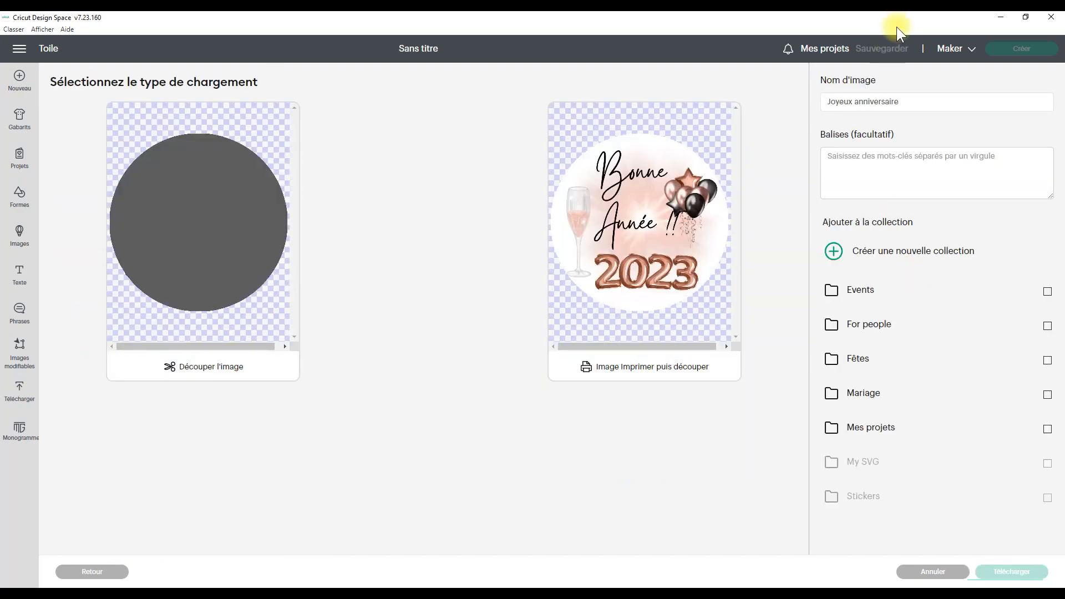
Step: Name the image "bonne année" and upload it as a print-then-cut image
{"action": "left_click", "coordinate": [913, 104]}
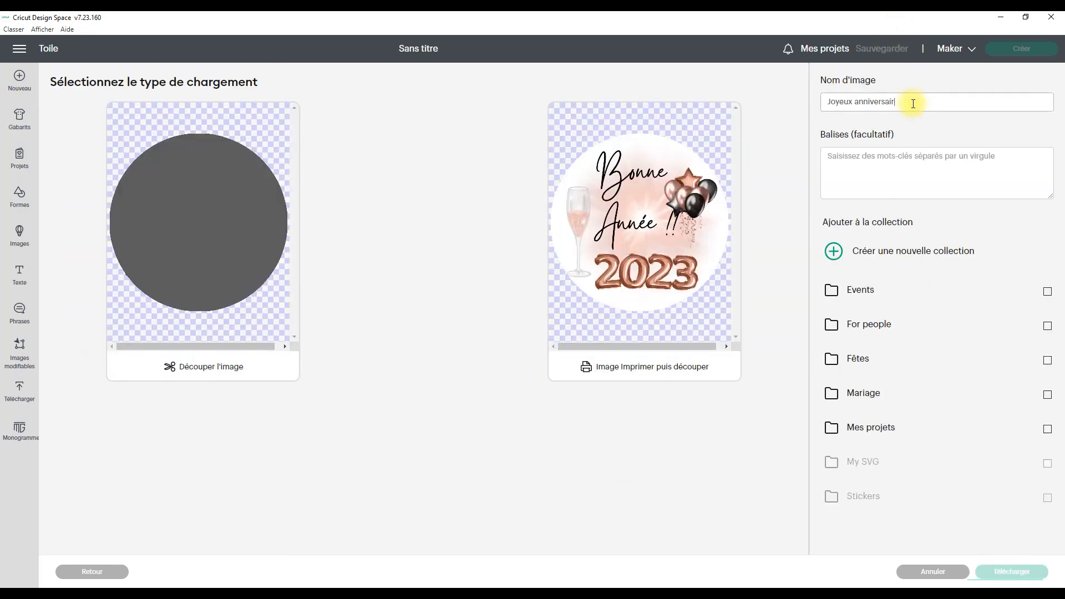
{"action": "key", "text": "BackSpace"}
{"action": "key", "text": "BackSpace"}
{"action": "key", "text": "BackSpace"}
{"action": "key", "text": "BackSpace"}
{"action": "key", "text": "BackSpace"}
{"action": "key", "text": "BackSpace"}
{"action": "key", "text": "BackSpace"}
{"action": "key", "text": "BackSpace"}
{"action": "key", "text": "BackSpace"}
{"action": "key", "text": "BackSpace"}
{"action": "key", "text": "BackSpace"}
{"action": "key", "text": "BackSpace"}
{"action": "key", "text": "BackSpace"}
{"action": "type", "text": "b"}
{"action": "left_click", "coordinate": [655, 308]}
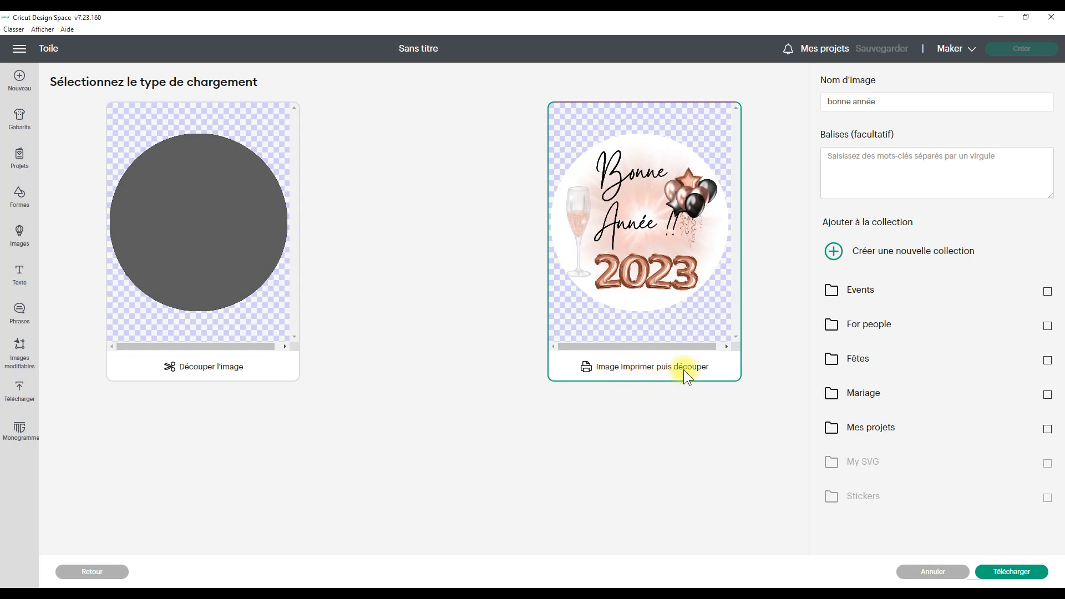
{"action": "left_click", "coordinate": [1011, 572]}
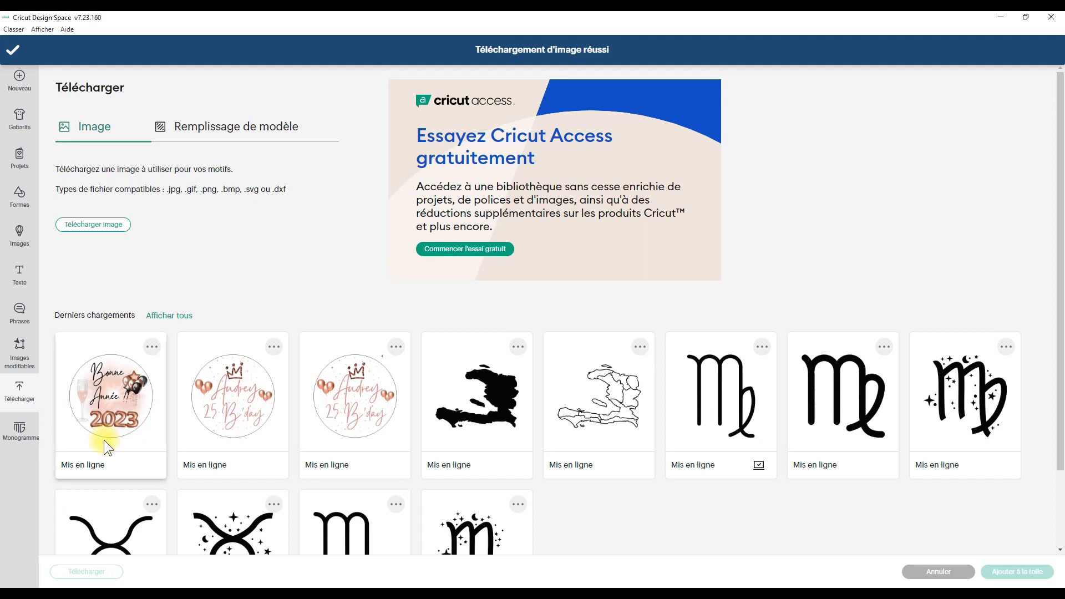
Step: Start another image upload with 2.png from the folder Nouveau dossier (2)
{"action": "left_click", "coordinate": [105, 226]}
{"action": "left_click", "coordinate": [573, 307]}
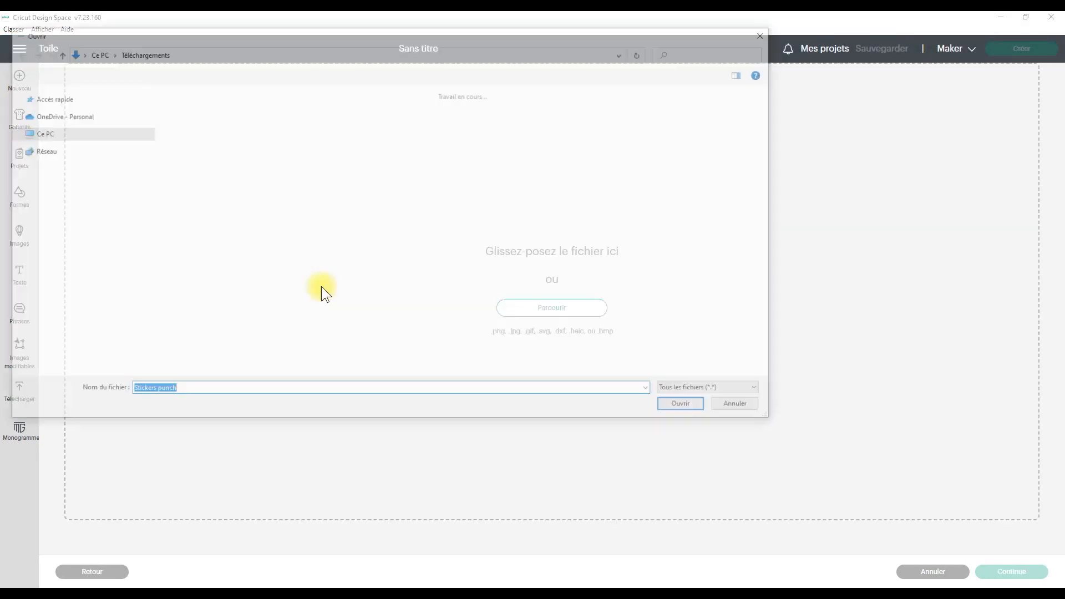
{"action": "double_click", "coordinate": [425, 161]}
{"action": "left_click", "coordinate": [202, 130]}
{"action": "left_click", "coordinate": [688, 408]}
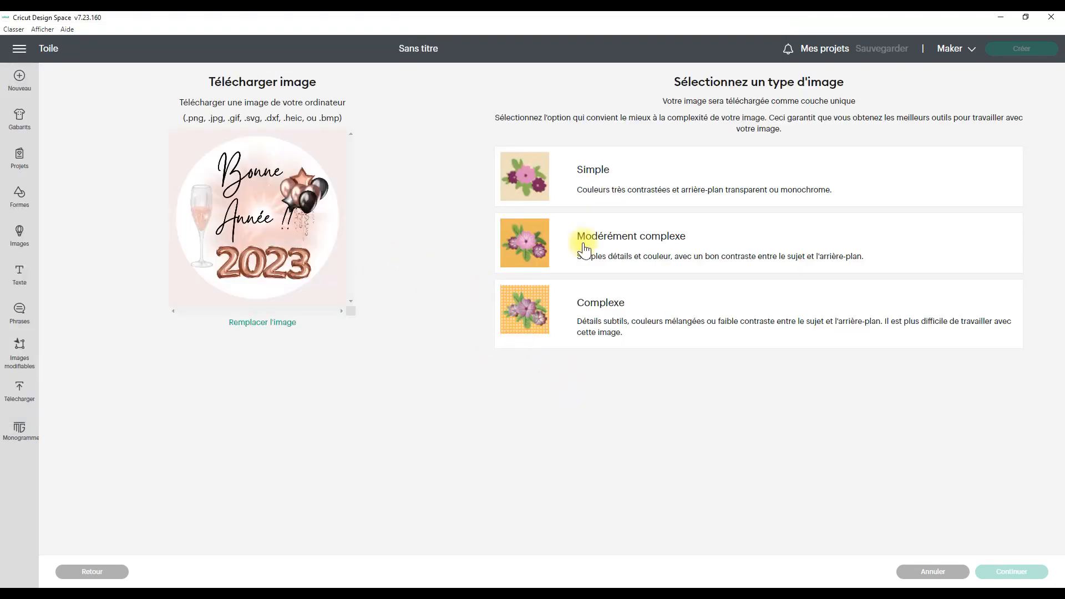
Step: Set the image type of 2.png to Complexe and manually remove the pink background around the white circle
{"action": "left_click", "coordinate": [555, 326]}
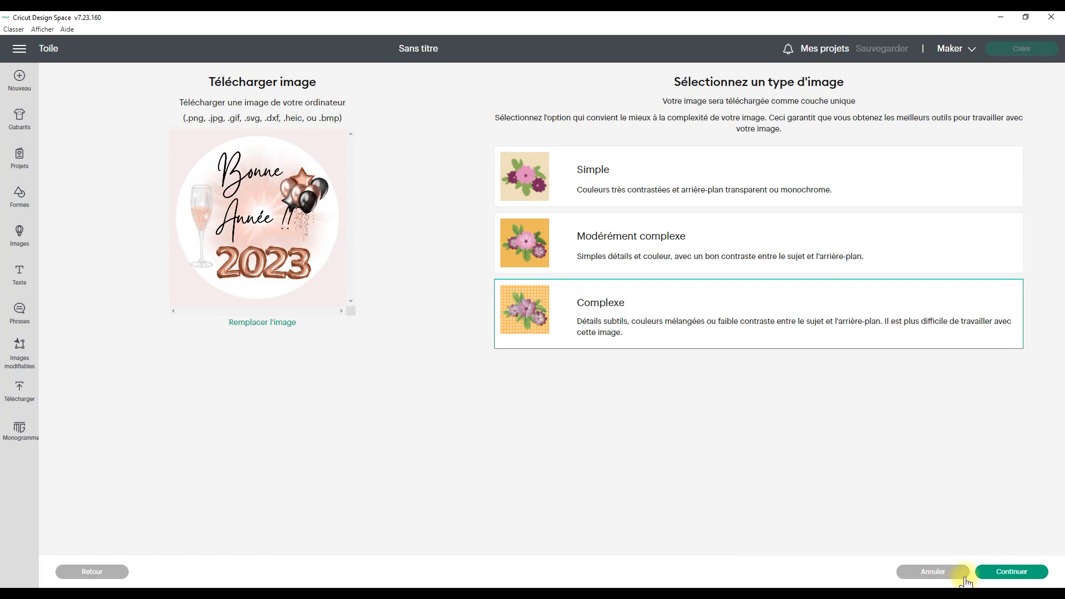
{"action": "left_click", "coordinate": [998, 573]}
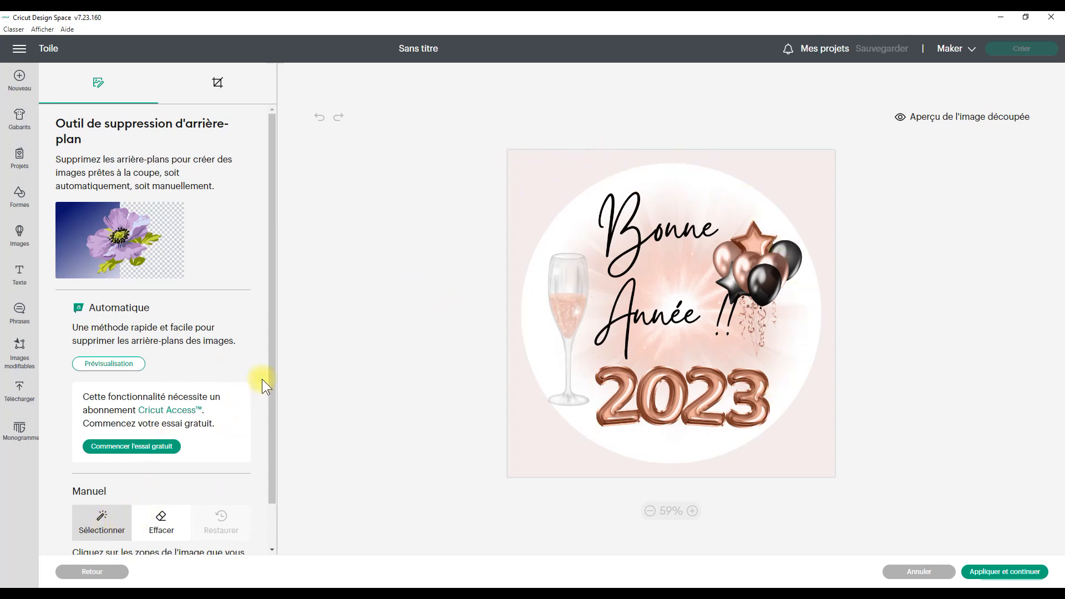
{"action": "left_click_drag", "start_coordinate": [272, 337], "coordinate": [284, 441]}
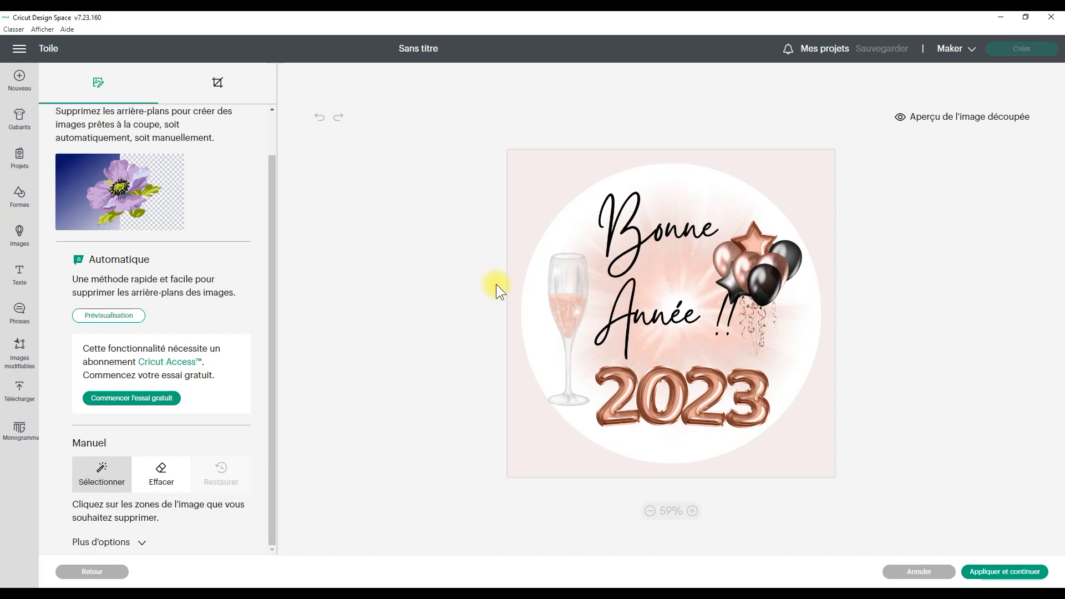
{"action": "left_click", "coordinate": [542, 189]}
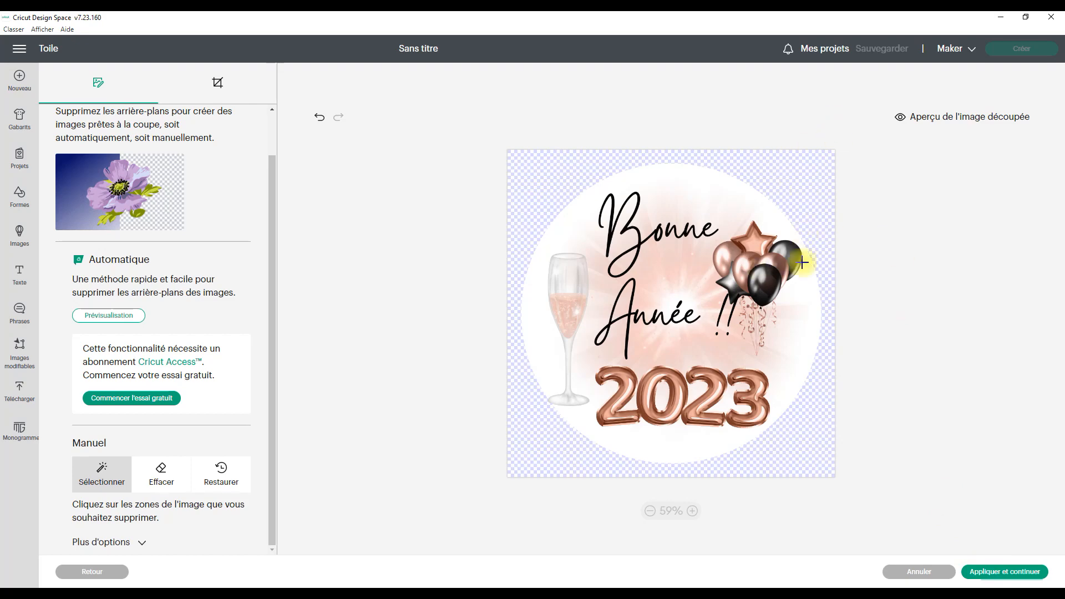
{"action": "left_click", "coordinate": [991, 574]}
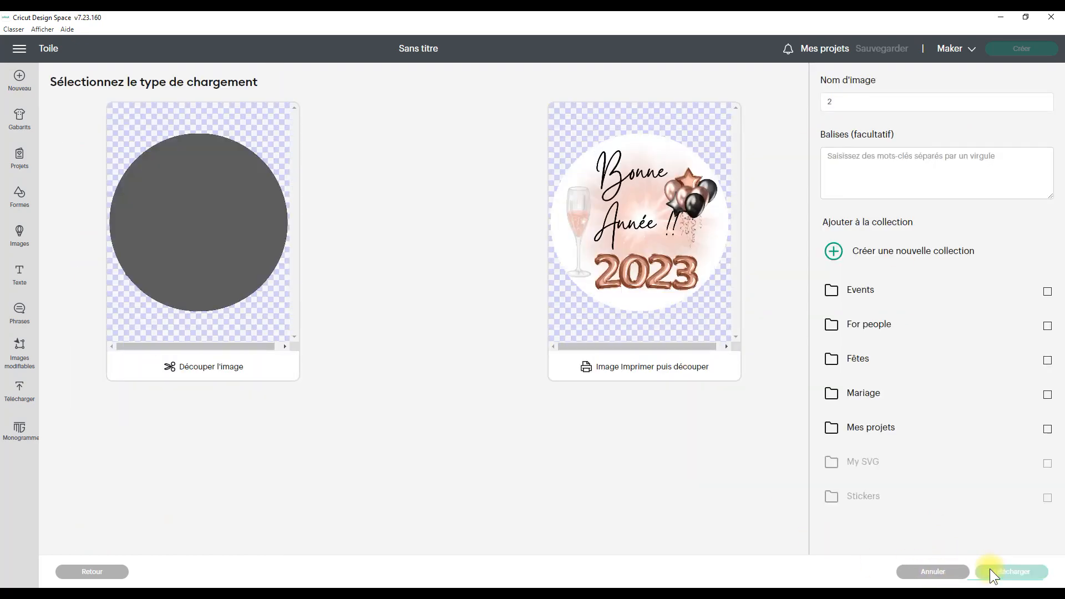
{"action": "left_click", "coordinate": [669, 287]}
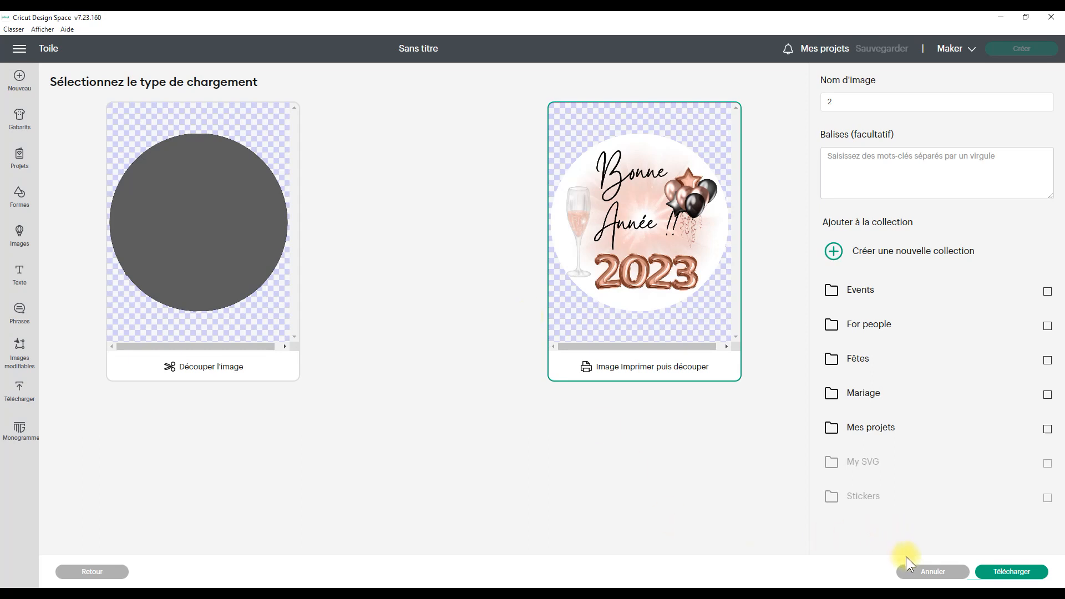
{"action": "left_click", "coordinate": [915, 570]}
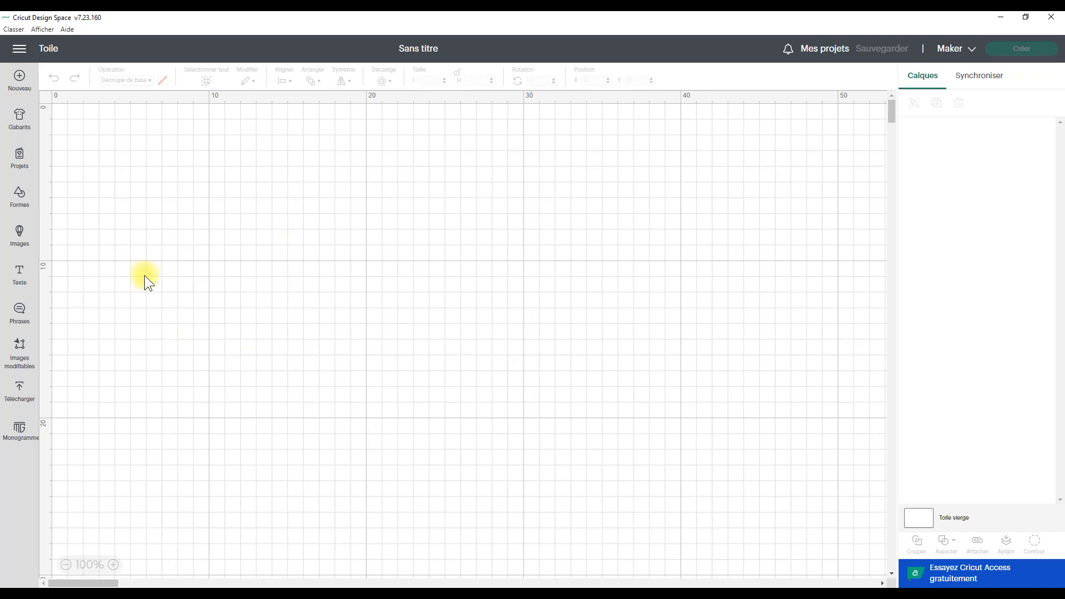
Step: Add the already uploaded "Bonne Année" 2023 sticker image to the canvas
{"action": "left_click", "coordinate": [19, 395]}
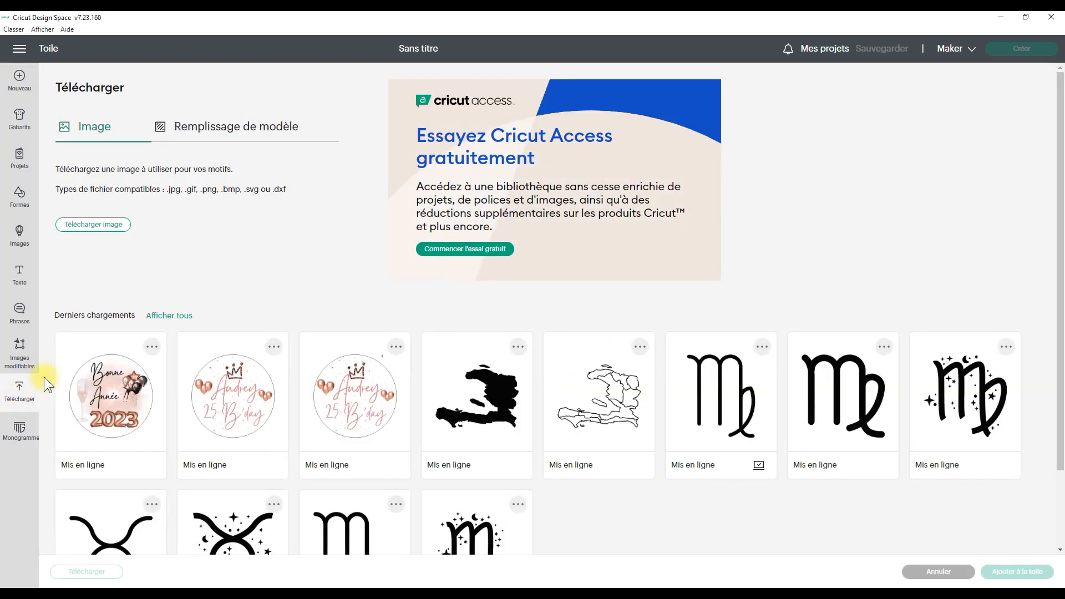
{"action": "left_click", "coordinate": [98, 392]}
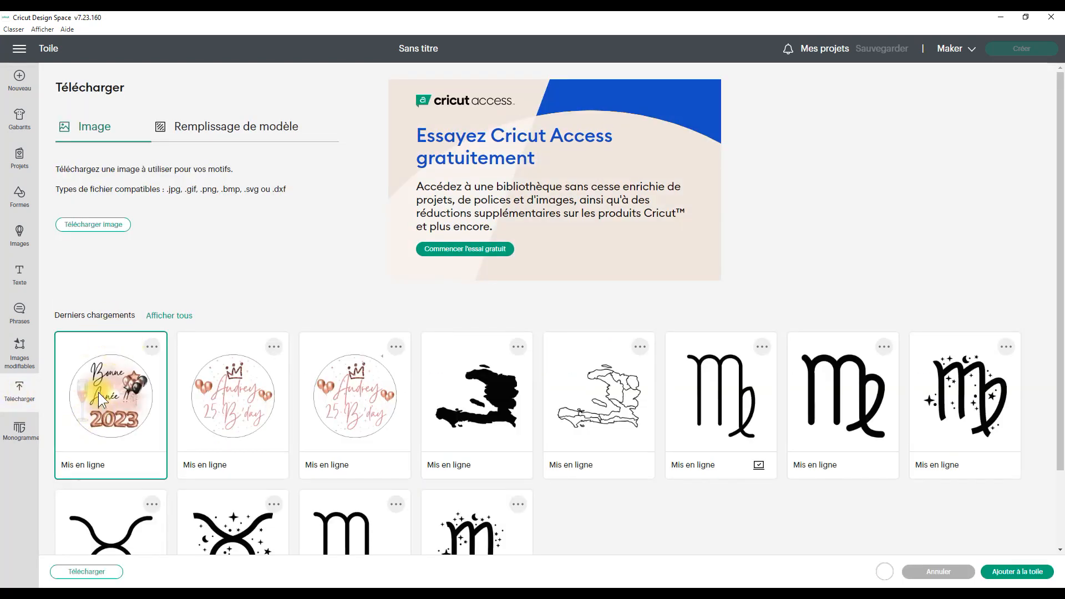
{"action": "left_click", "coordinate": [1032, 570]}
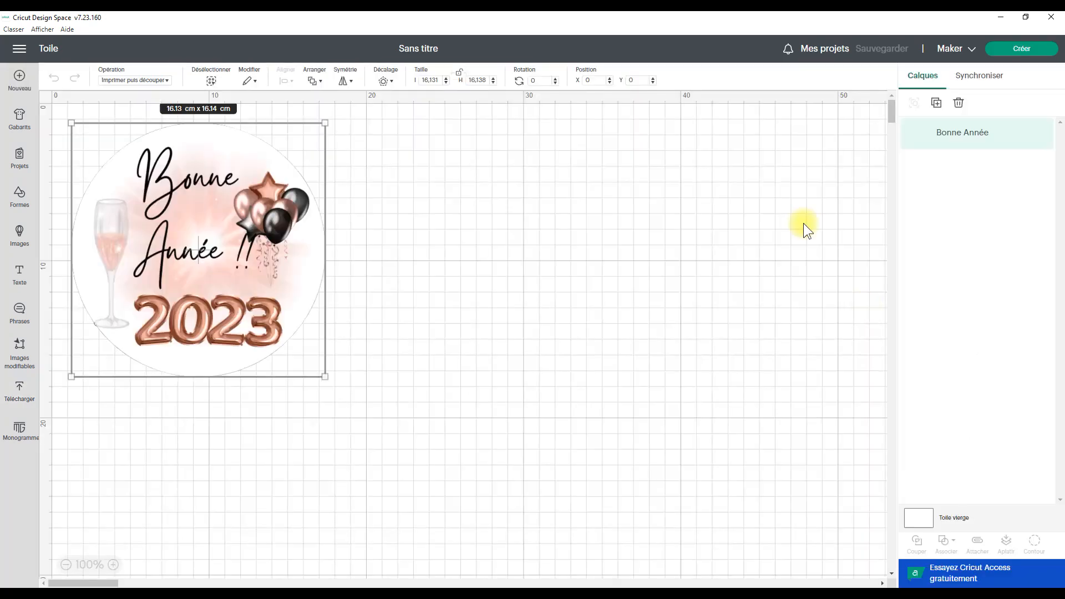
Step: Move the Bonne Année image toward the middle of the canvas and scale it down to about 11.3 cm
{"action": "left_click_drag", "start_coordinate": [270, 241], "coordinate": [555, 254]}
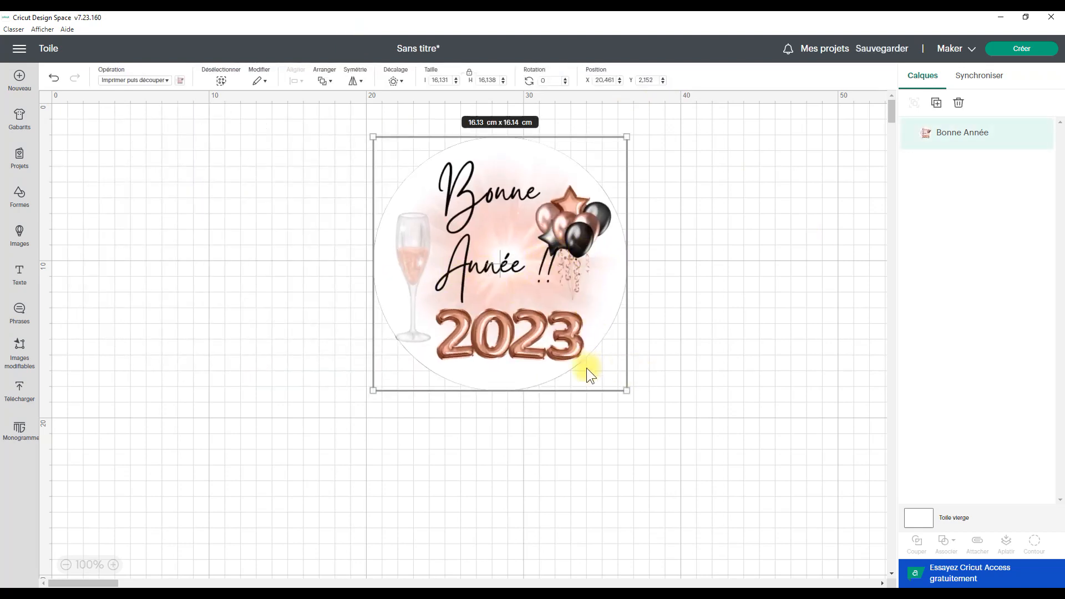
{"action": "left_click_drag", "start_coordinate": [630, 392], "coordinate": [609, 349]}
{"action": "left_click_drag", "start_coordinate": [504, 290], "coordinate": [427, 253]}
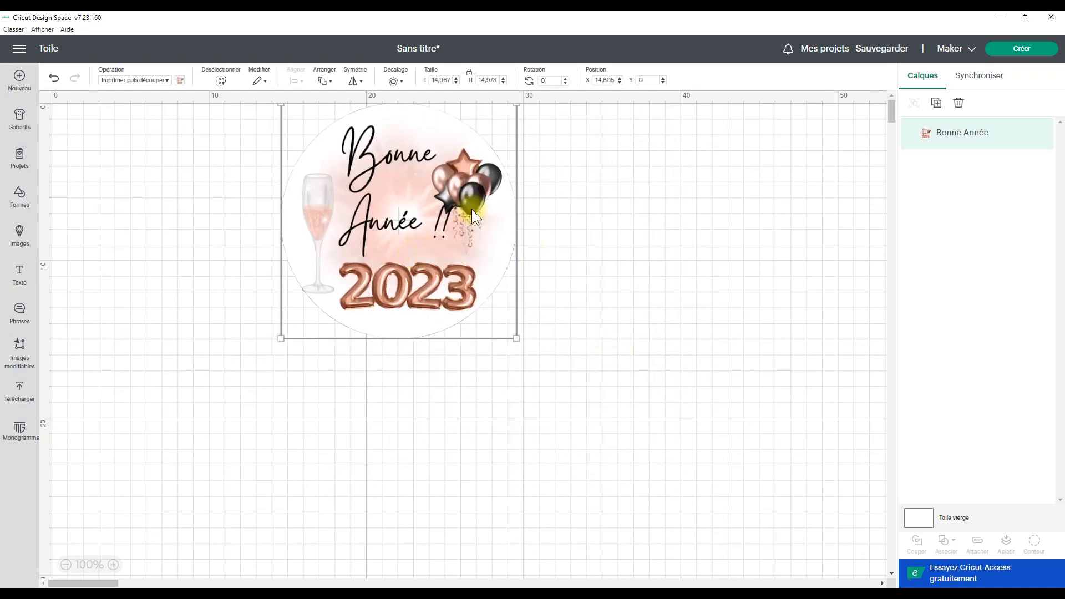
{"action": "left_click_drag", "start_coordinate": [427, 217], "coordinate": [508, 272]}
{"action": "left_click_drag", "start_coordinate": [597, 395], "coordinate": [541, 336]}
{"action": "left_click", "coordinate": [455, 209]}
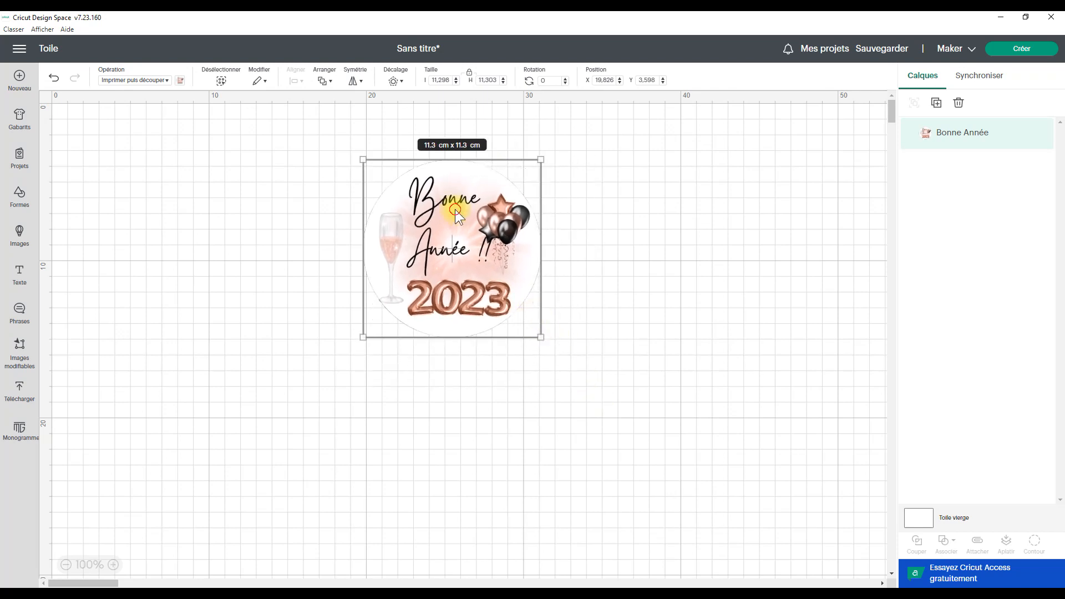
{"action": "left_click_drag", "start_coordinate": [455, 209], "coordinate": [450, 272]}
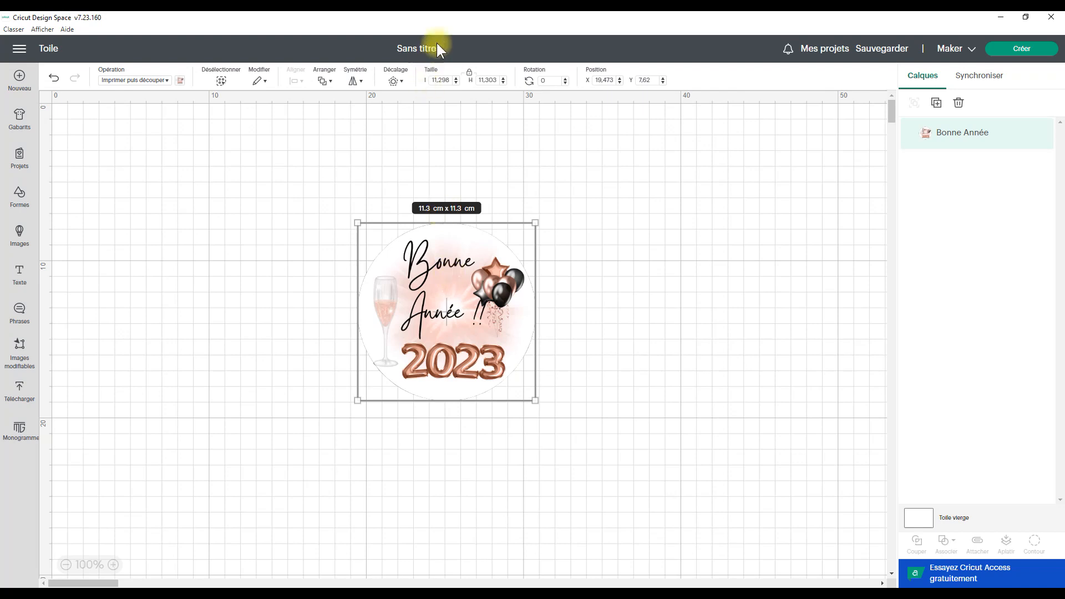
Step: Set the Bonne Année image's height to 7 cm with proportions locked, and move it up to leave room for copies
{"action": "left_click", "coordinate": [445, 80]}
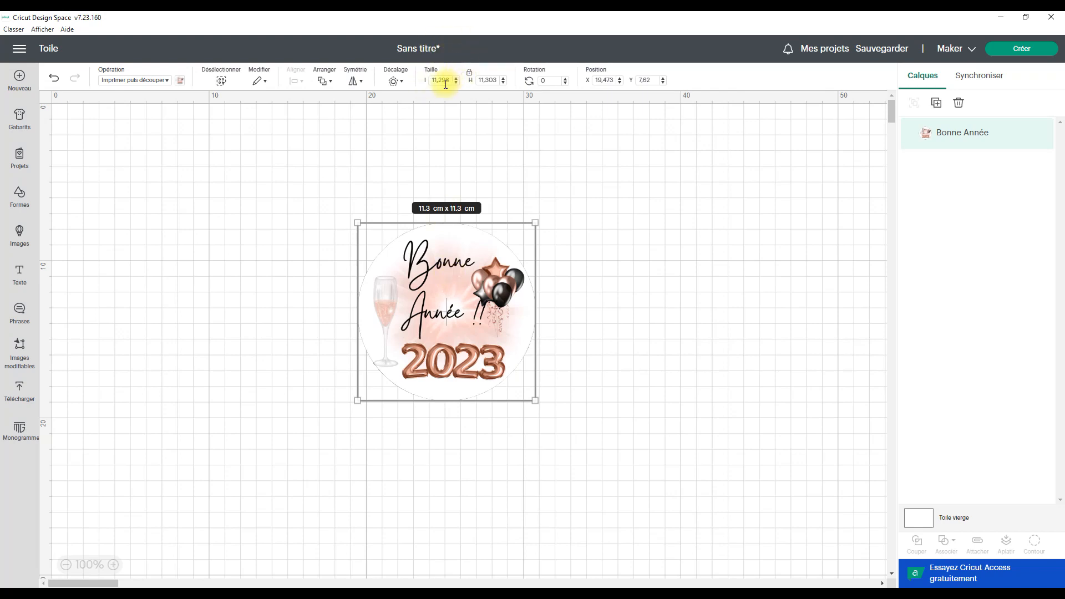
{"action": "left_click", "coordinate": [491, 79]}
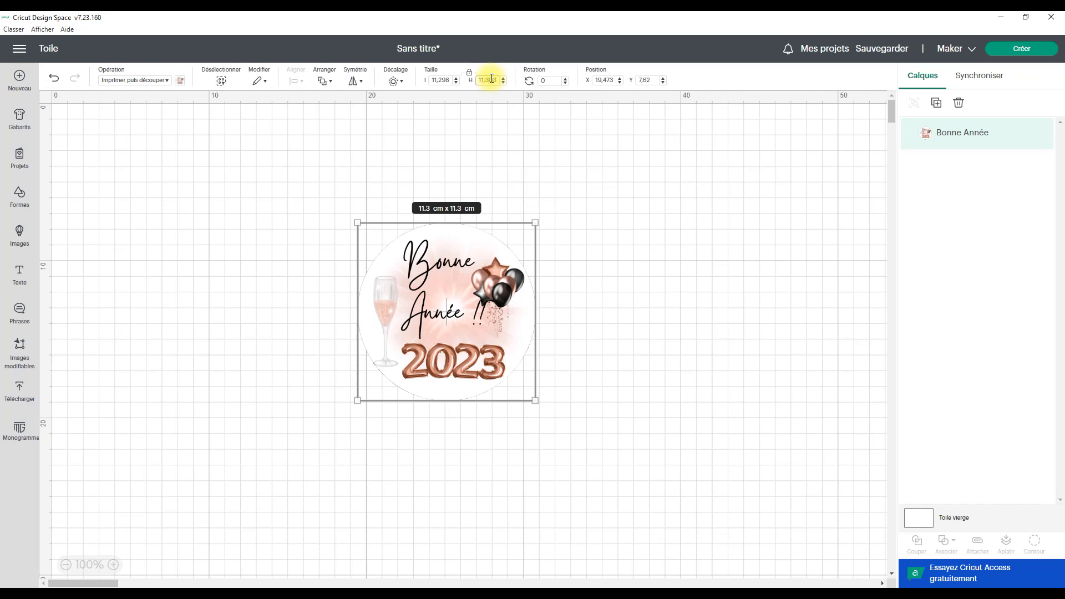
{"action": "double_click", "coordinate": [493, 81]}
{"action": "type", "text": "7"}
{"action": "left_click", "coordinate": [517, 164]}
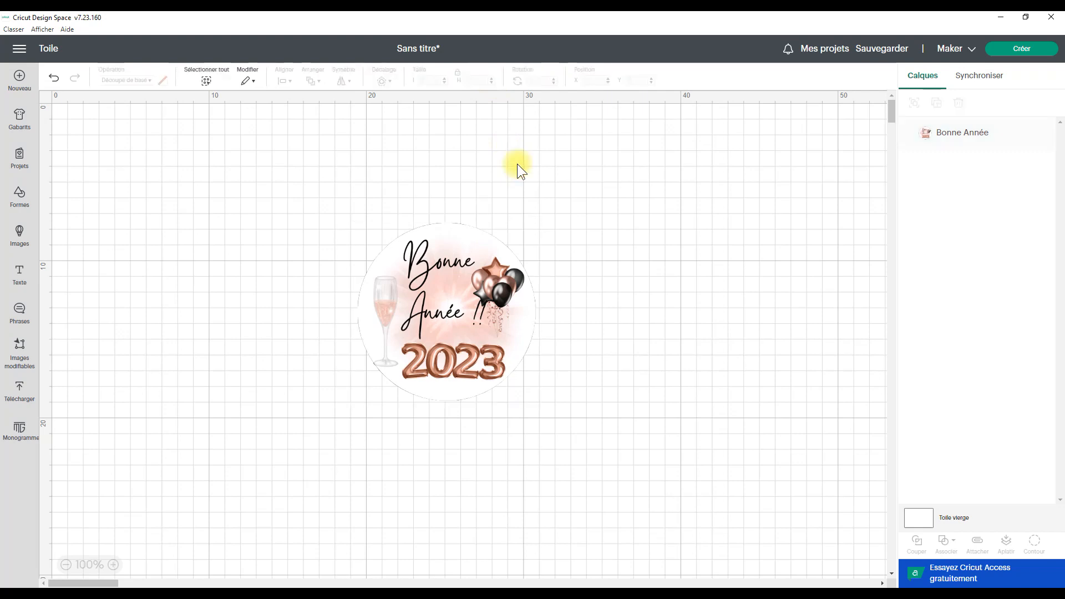
{"action": "left_click", "coordinate": [455, 248]}
{"action": "double_click", "coordinate": [486, 80]}
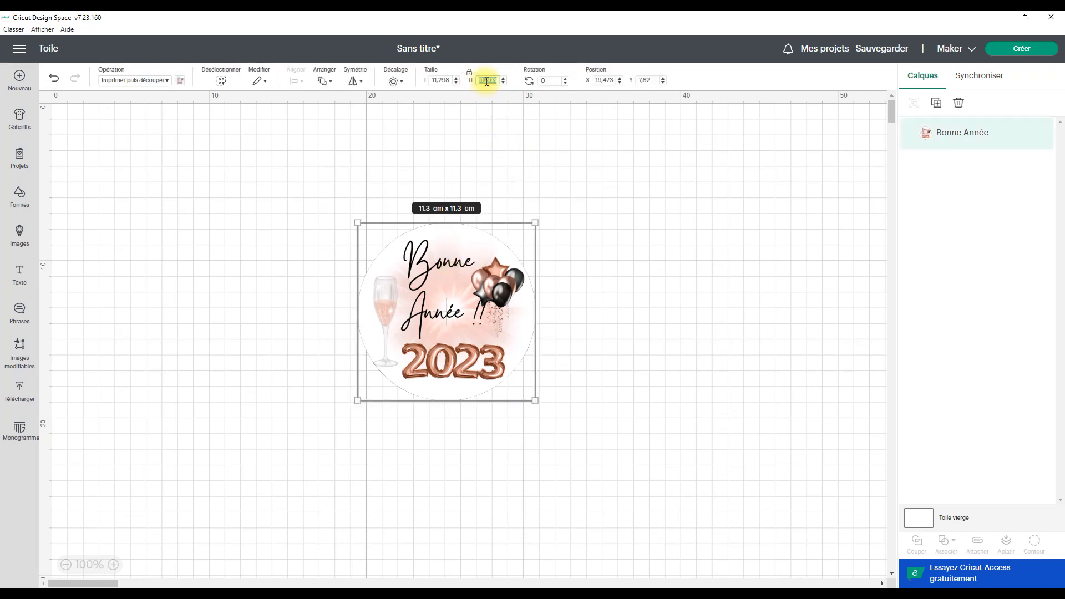
{"action": "type", "text": "7"}
{"action": "key", "text": "Return"}
{"action": "left_click", "coordinate": [513, 281]}
{"action": "left_click", "coordinate": [423, 285]}
{"action": "left_click_drag", "start_coordinate": [424, 285], "coordinate": [382, 223]}
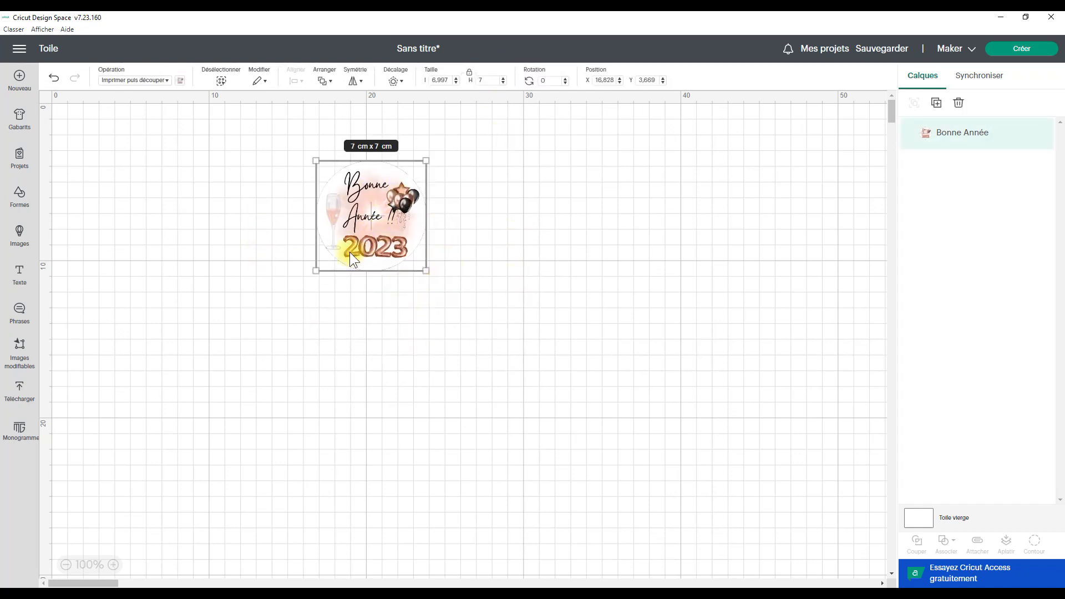
Step: Duplicate the 7 cm sticker and place the copy directly beside the original
{"action": "right_click", "coordinate": [369, 224]}
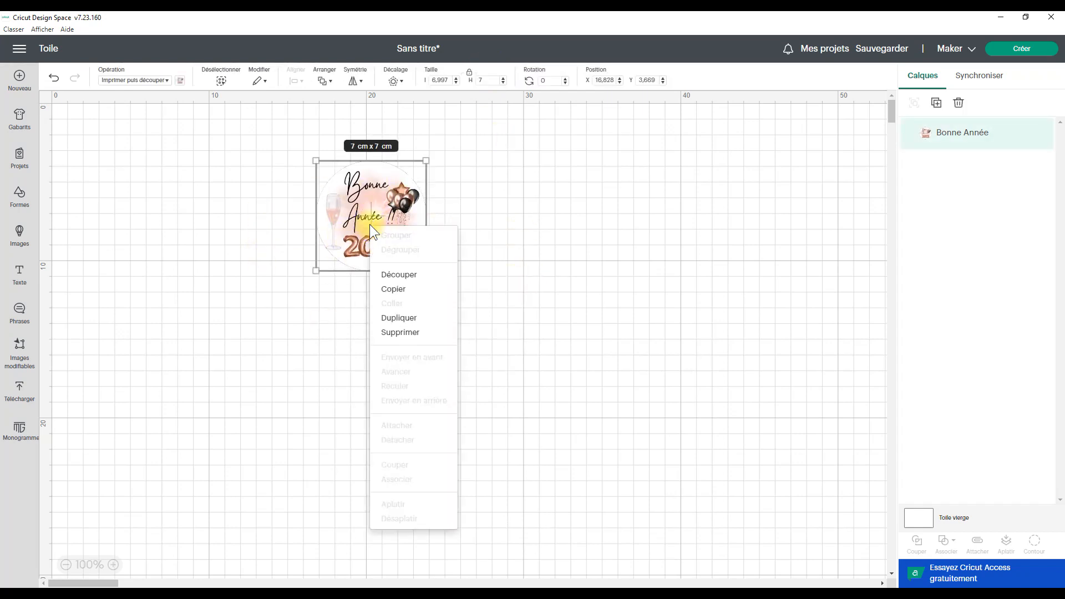
{"action": "left_click", "coordinate": [419, 317]}
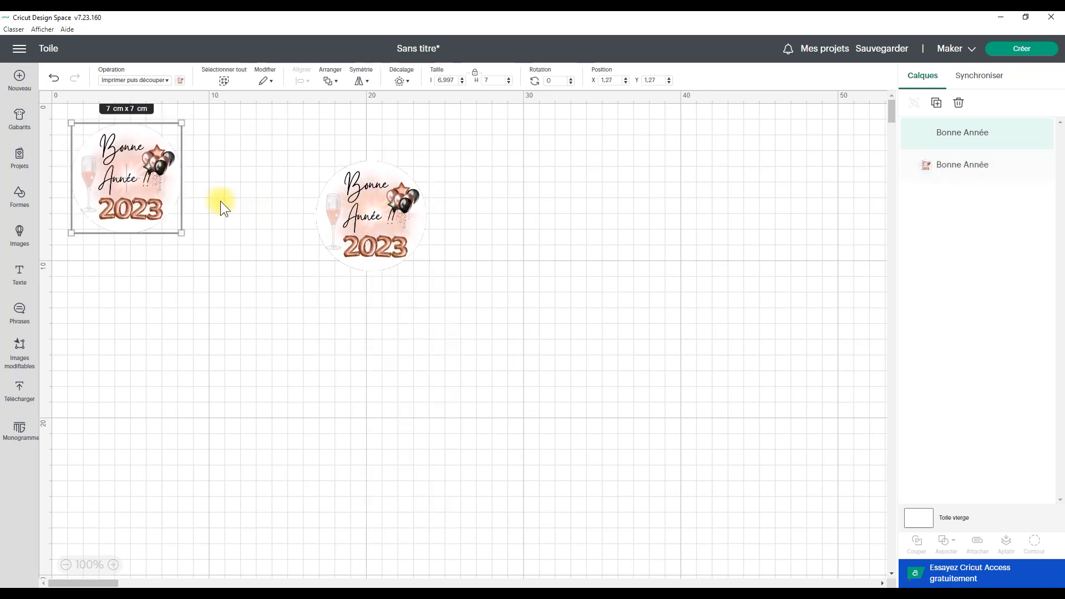
{"action": "left_click_drag", "start_coordinate": [123, 139], "coordinate": [476, 185]}
Step: Duplicate the pair of stickers and place the copies as a second row directly below the first
{"action": "left_click_drag", "start_coordinate": [315, 158], "coordinate": [529, 233]}
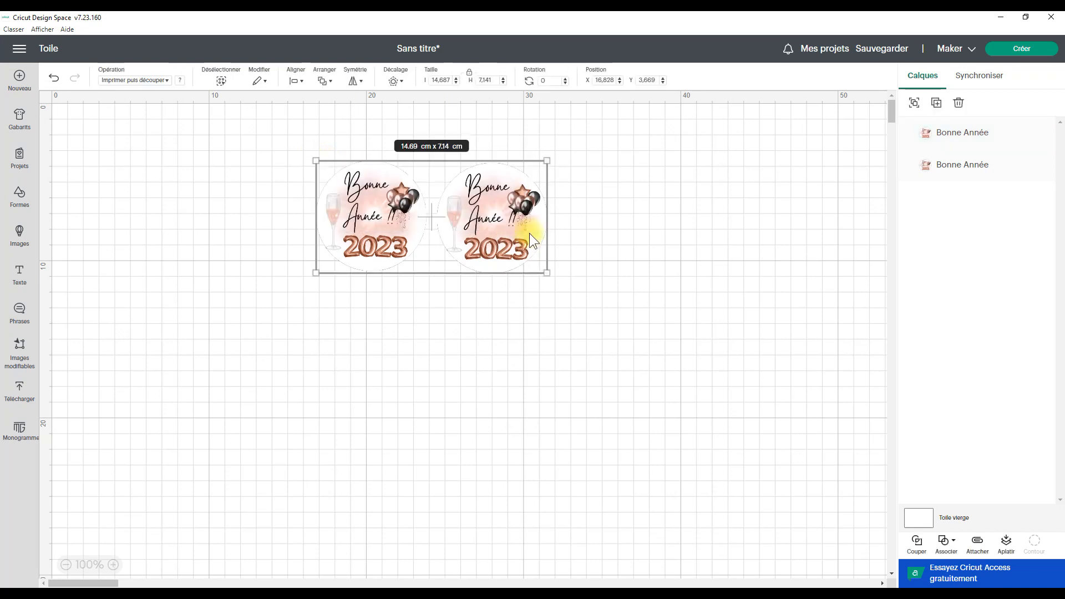
{"action": "right_click", "coordinate": [529, 233]}
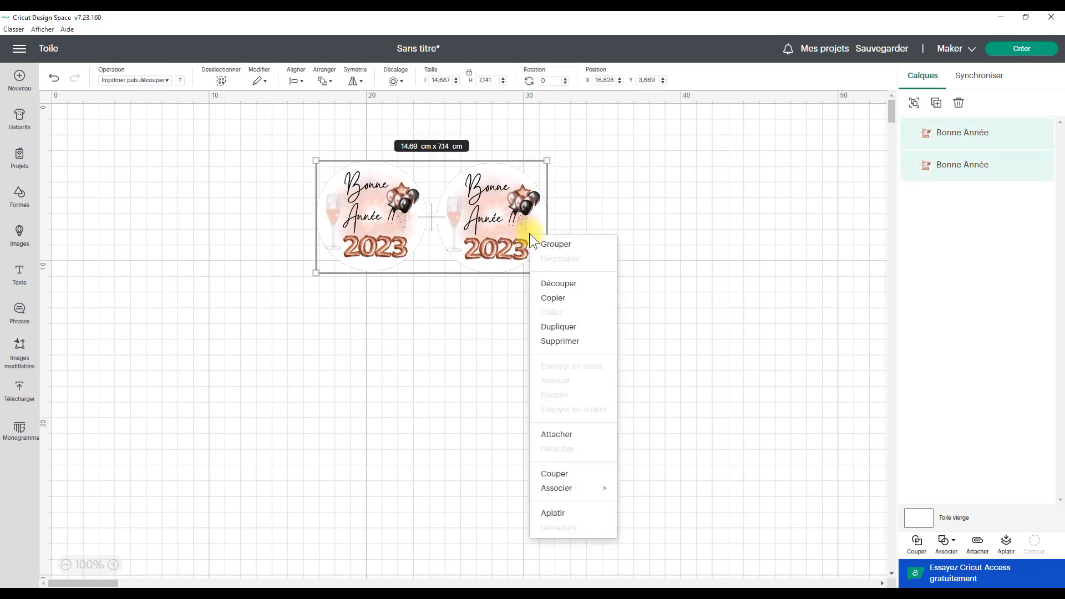
{"action": "left_click", "coordinate": [580, 333]}
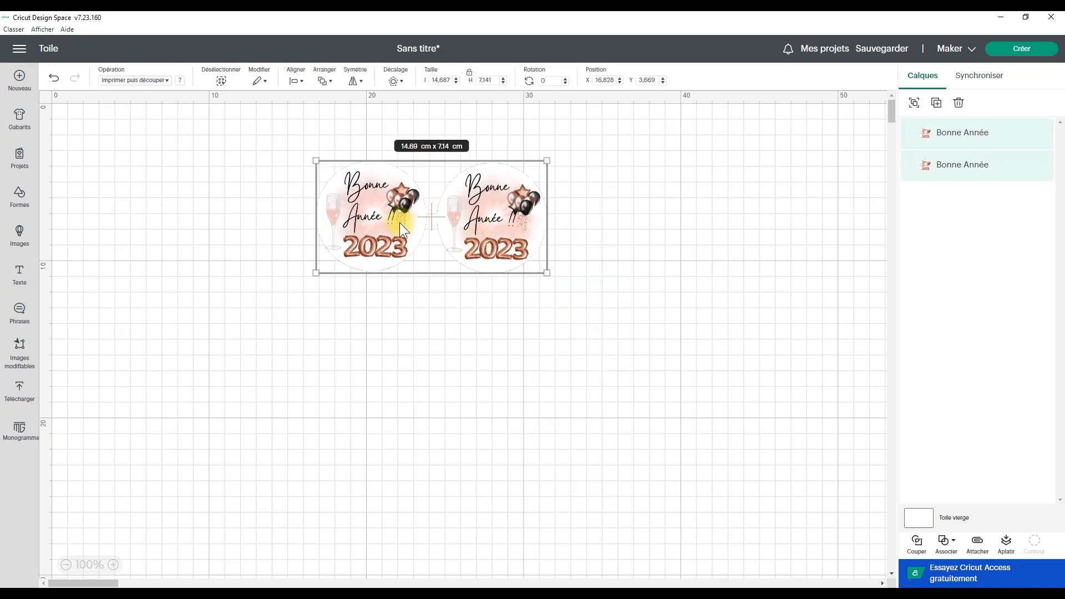
{"action": "key", "text": "ctrl+v"}
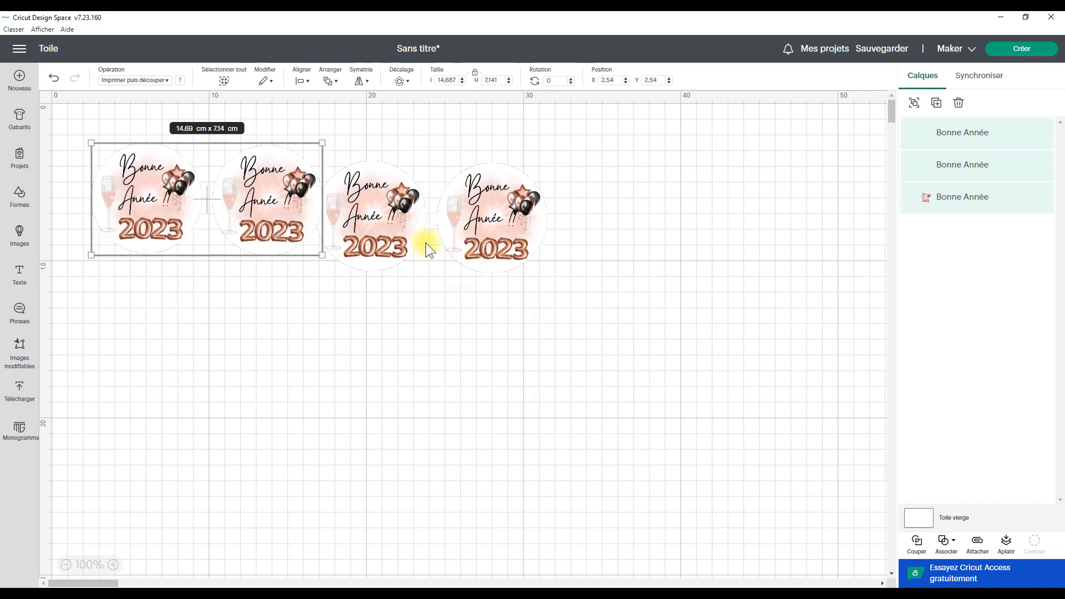
{"action": "left_click_drag", "start_coordinate": [321, 170], "coordinate": [499, 315]}
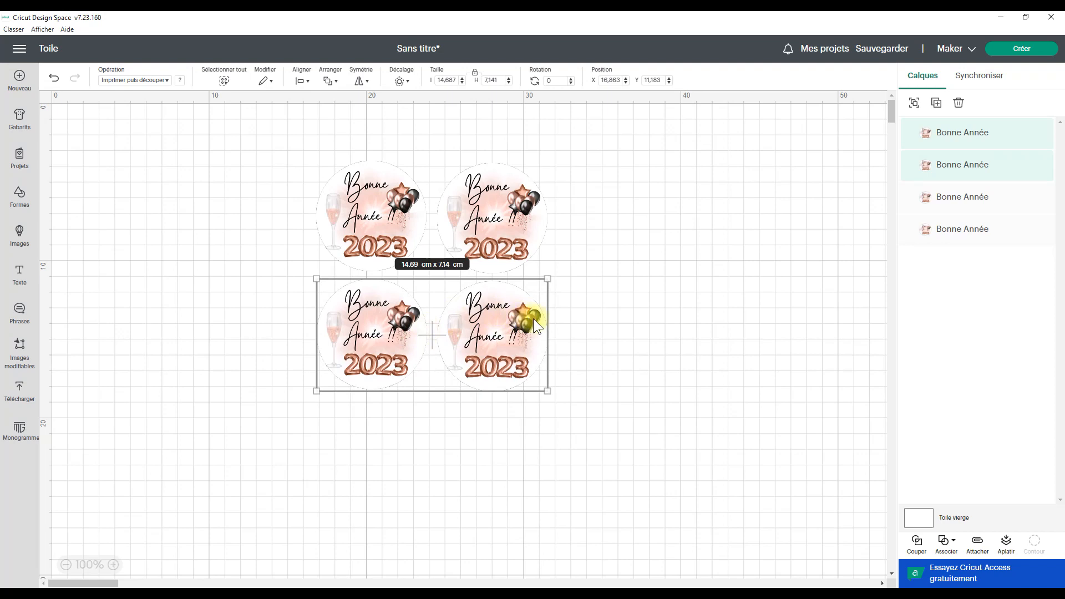
Step: Duplicate the second-row pair and place the copies below it as a third row of stickers
{"action": "right_click", "coordinate": [506, 333]}
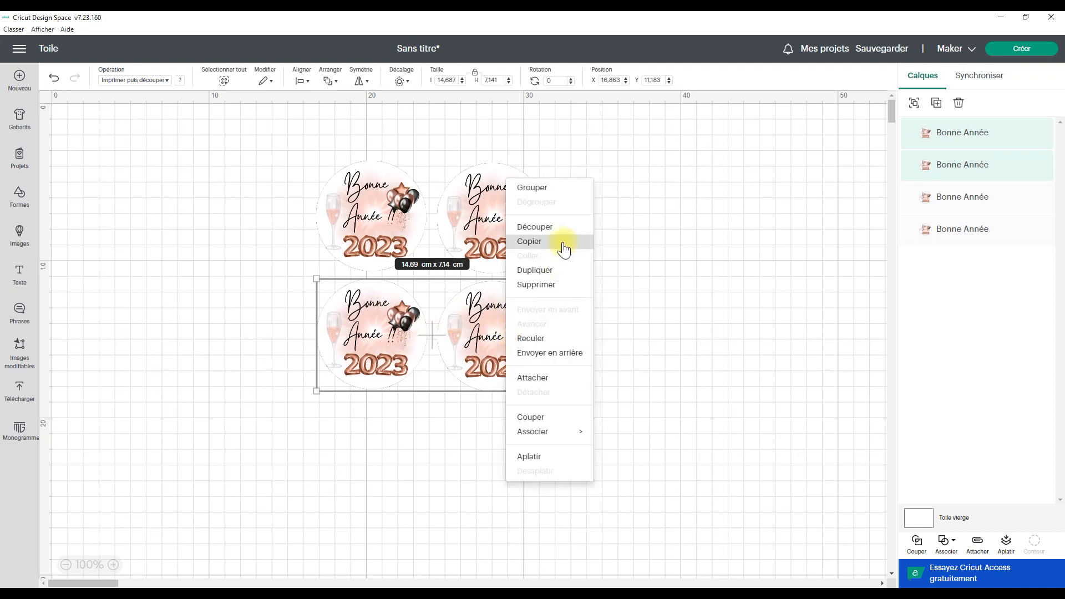
{"action": "left_click", "coordinate": [557, 268]}
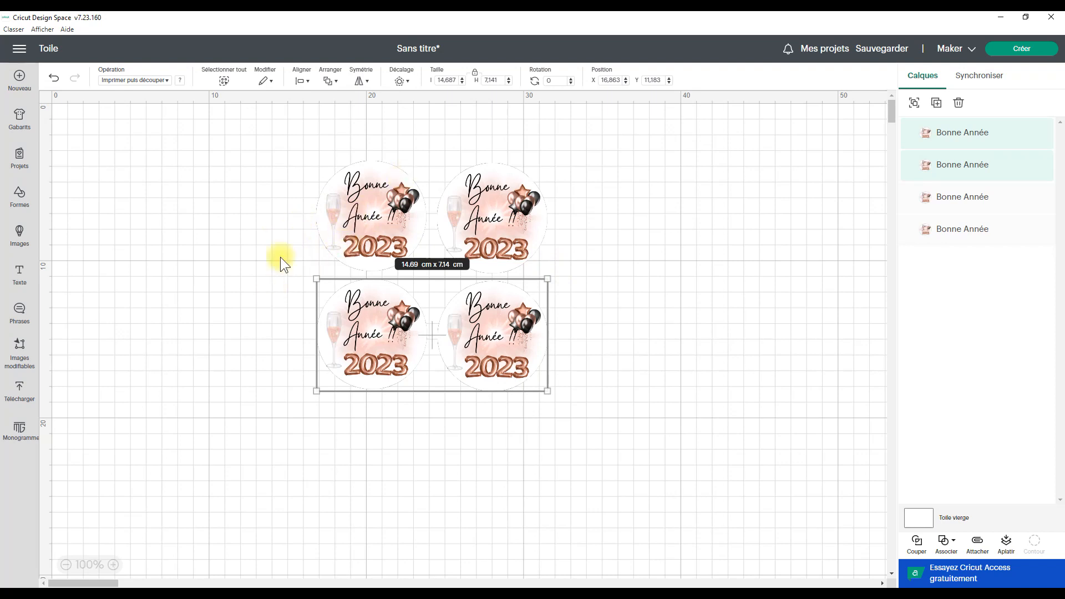
{"action": "left_click", "coordinate": [407, 419]}
{"action": "key", "text": "ctrl+v"}
{"action": "left_click_drag", "start_coordinate": [262, 192], "coordinate": [467, 427]}
{"action": "left_click", "coordinate": [608, 326]}
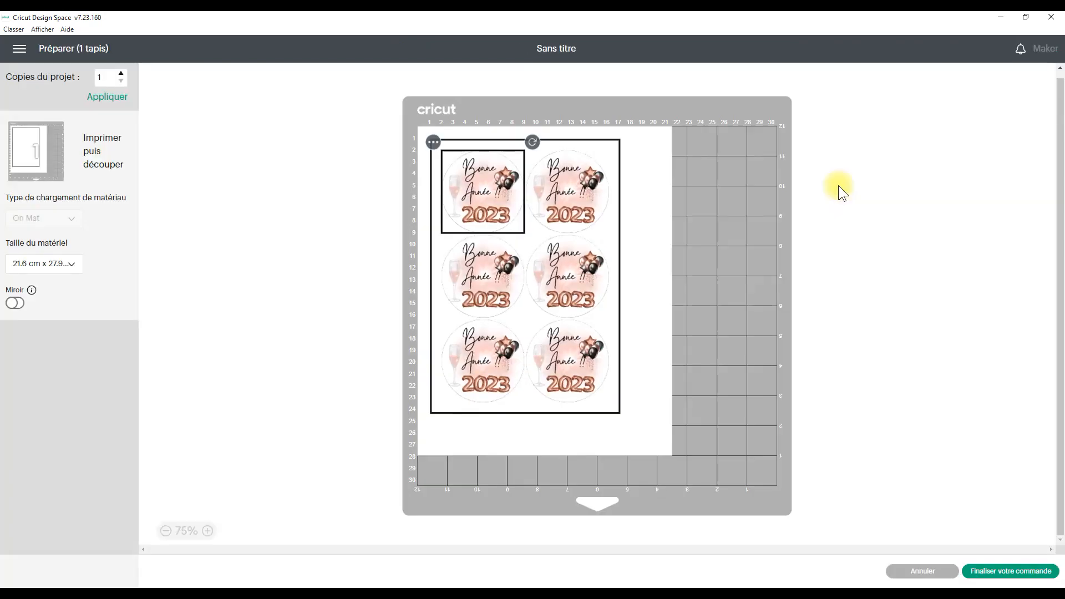
Step: Accept the prepared mat with the six stickers and continue to the making stage for the Maker
{"action": "left_click", "coordinate": [620, 279]}
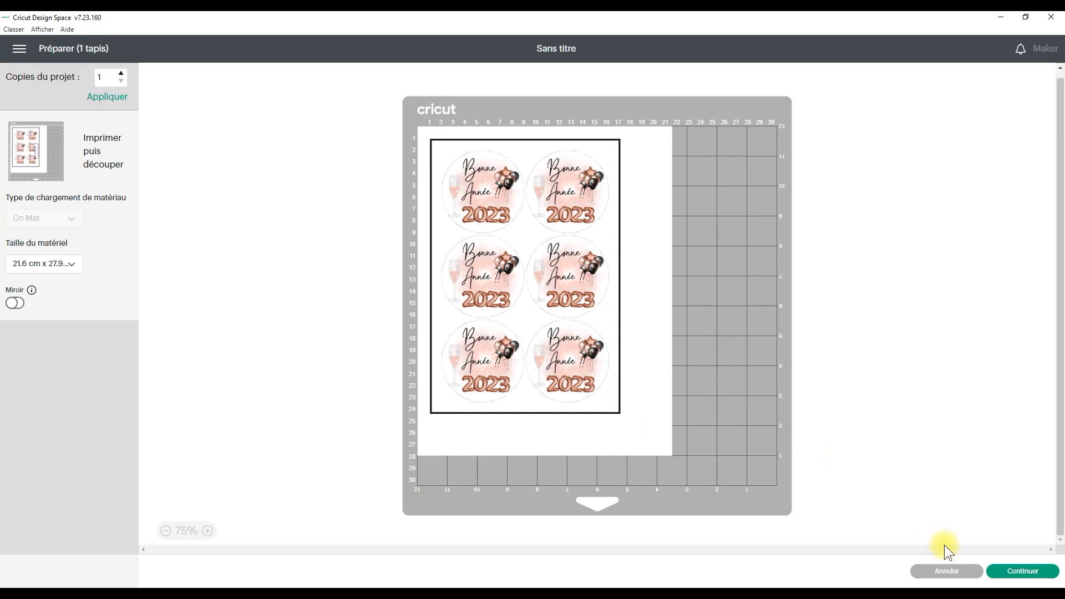
{"action": "left_click", "coordinate": [1024, 572]}
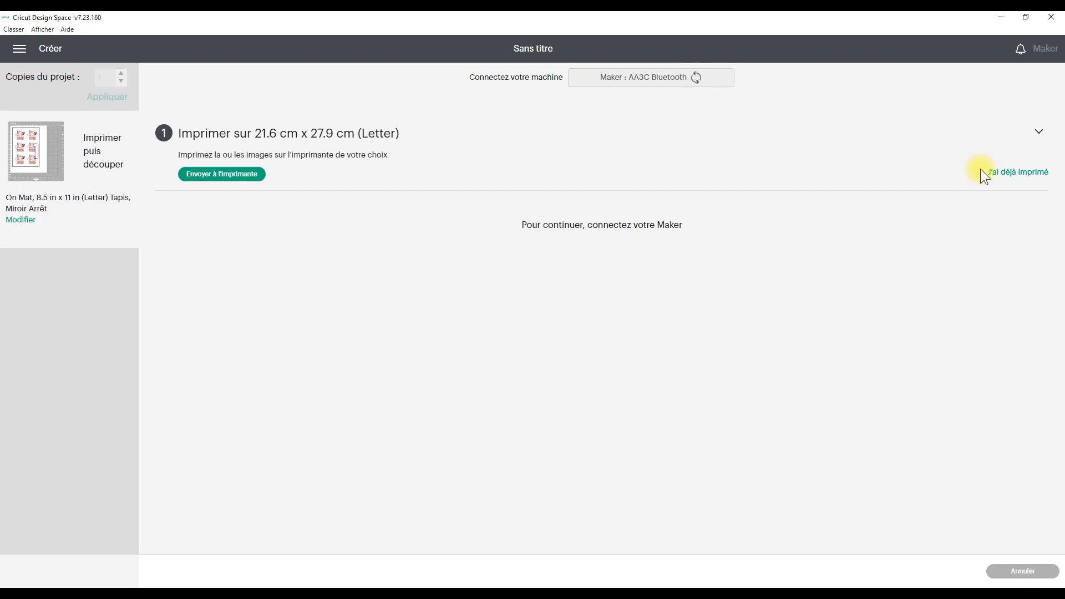
{"action": "left_click", "coordinate": [836, 594]}
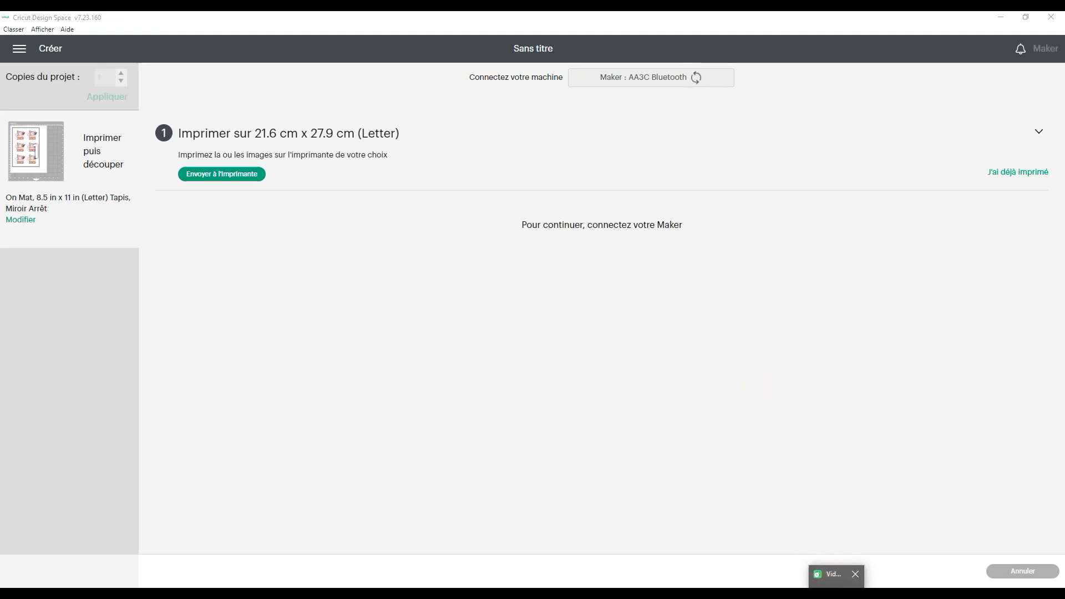
{"action": "left_click", "coordinate": [792, 371]}
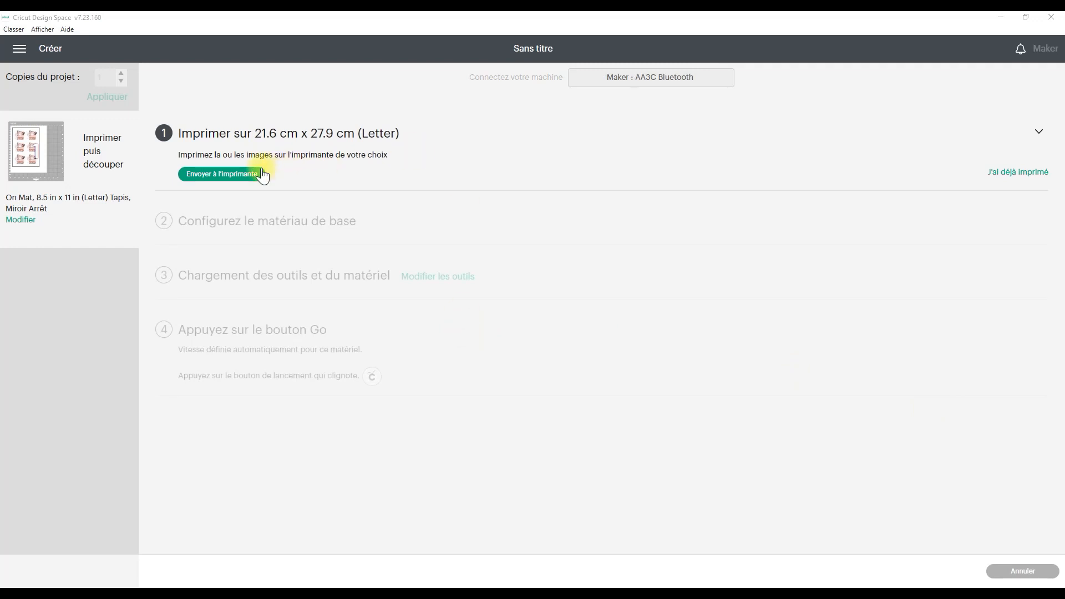
Step: Print one copy of the sticker sheet on the Canon TS5000 series printer and set the base material to Washi Sheet
{"action": "left_click", "coordinate": [258, 173]}
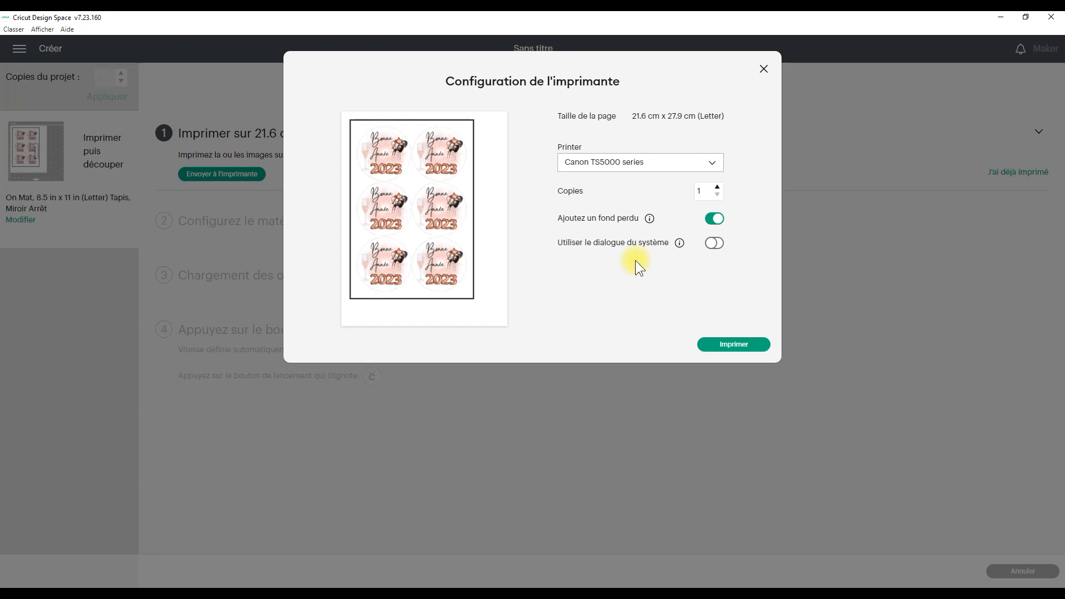
{"action": "left_click", "coordinate": [744, 345]}
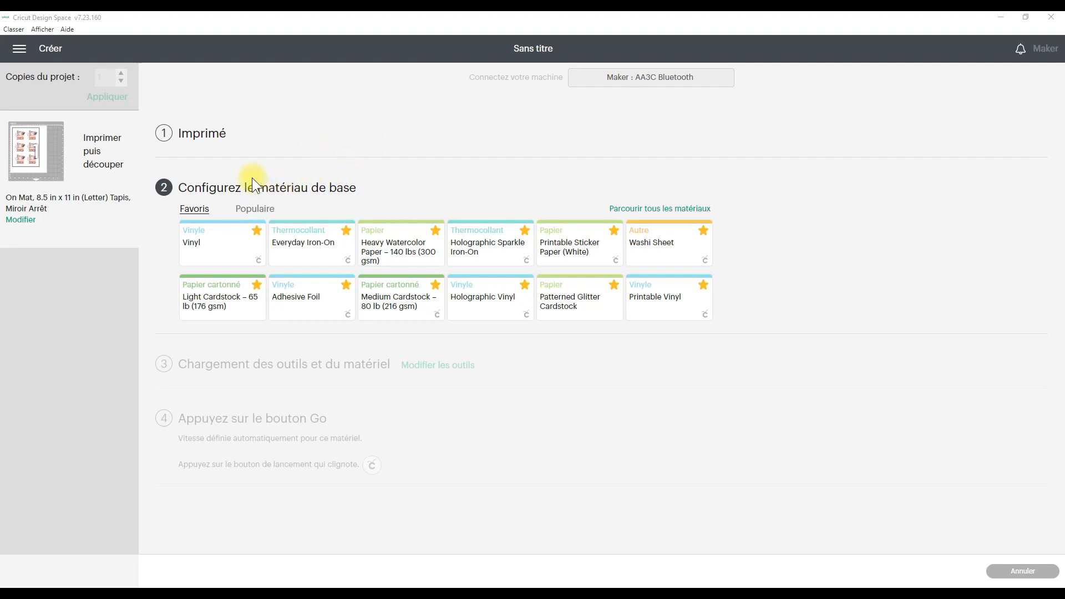
{"action": "left_click", "coordinate": [662, 243]}
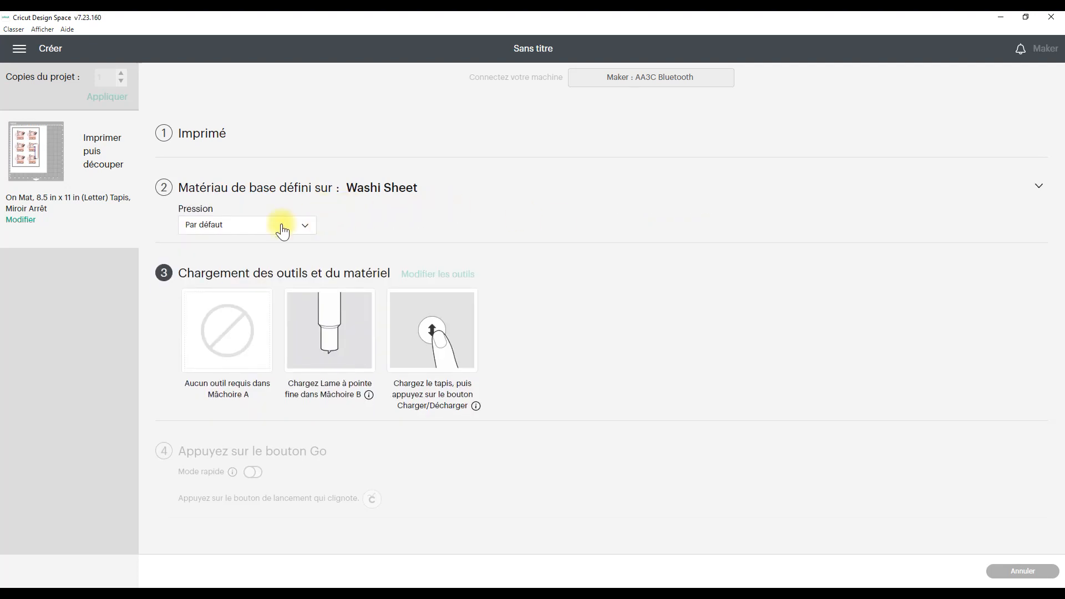
Step: Search the full list of compatible materials for "washi" and close the list without changing the material
{"action": "left_click", "coordinate": [369, 190]}
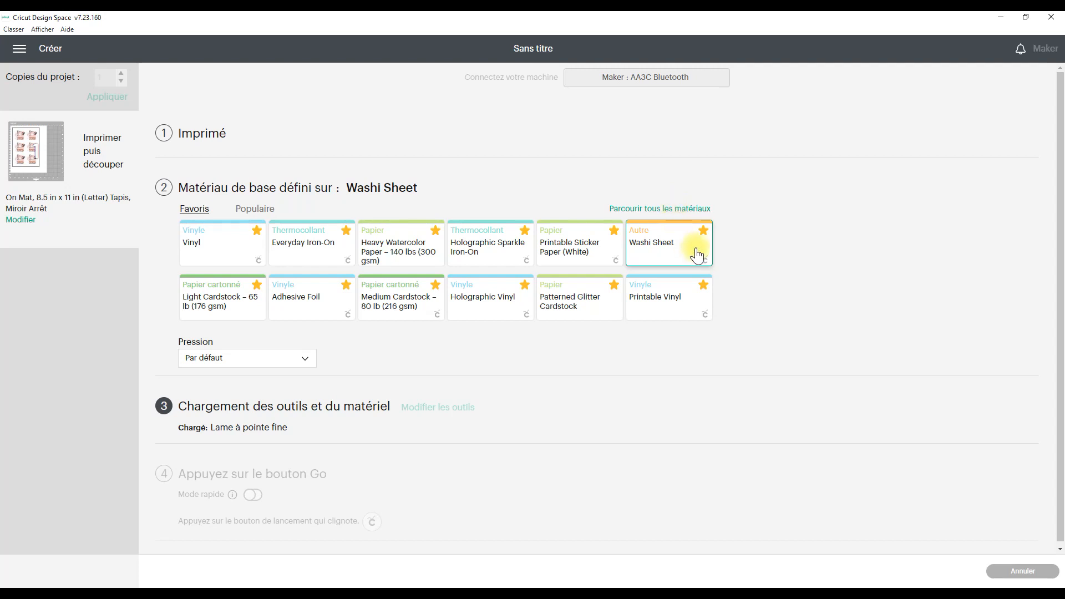
{"action": "left_click", "coordinate": [664, 206]}
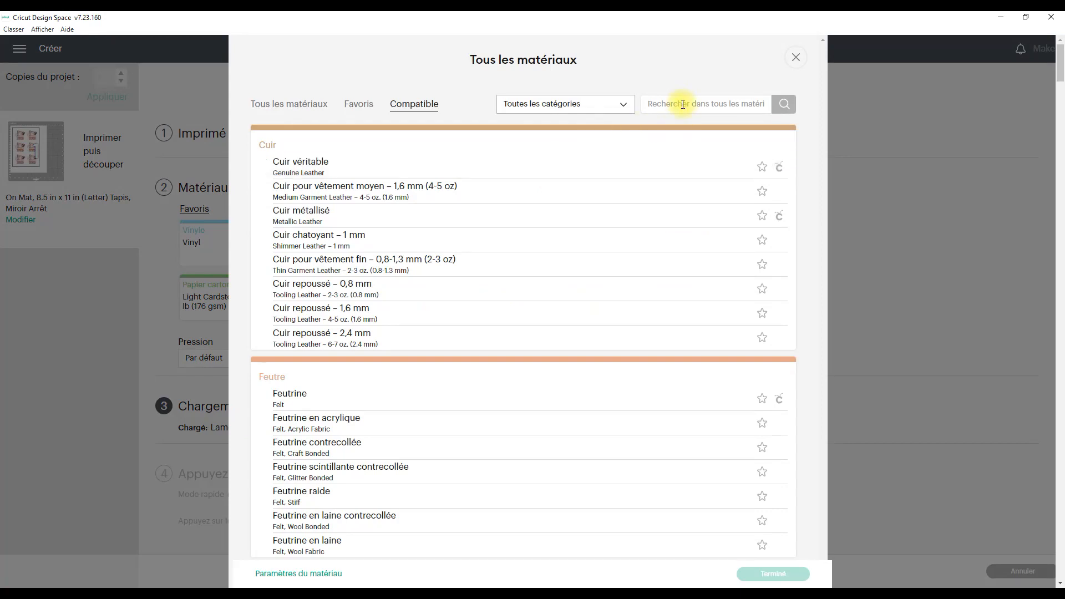
{"action": "left_click", "coordinate": [679, 103]}
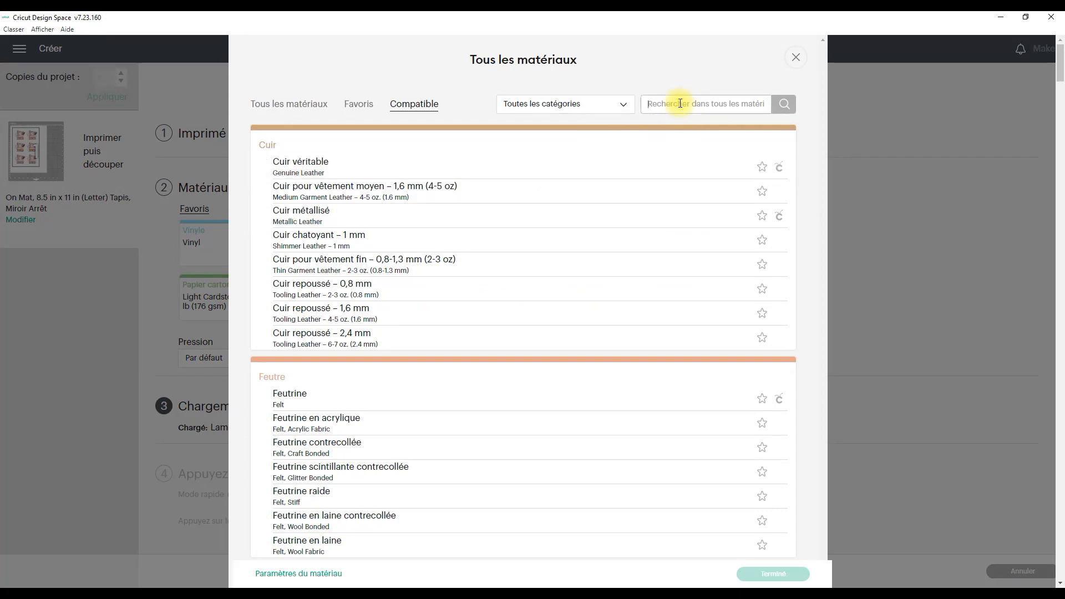
{"action": "type", "text": "washi"}
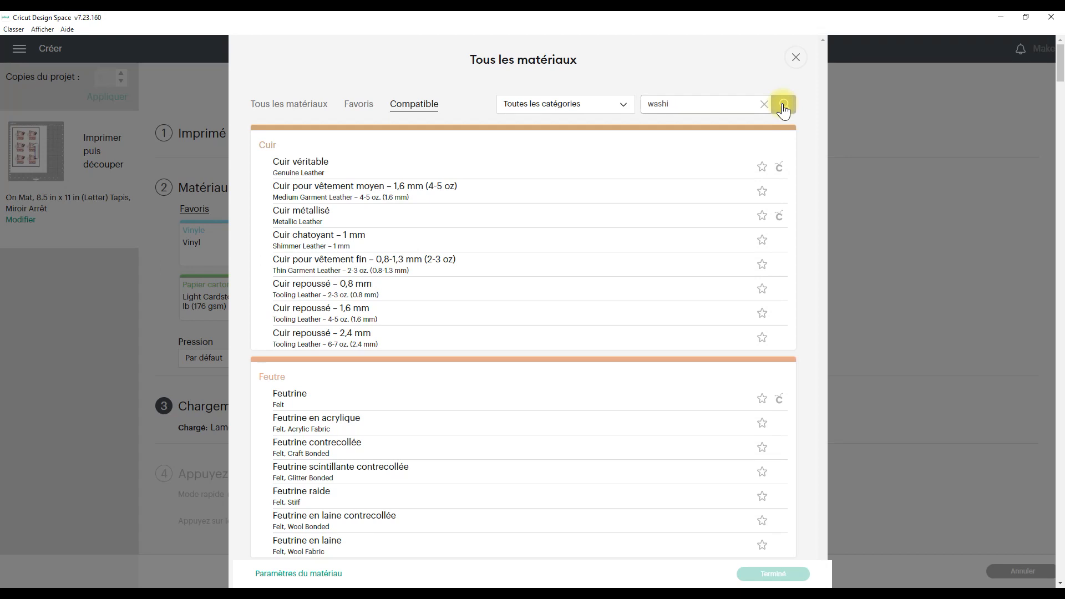
{"action": "left_click", "coordinate": [783, 108]}
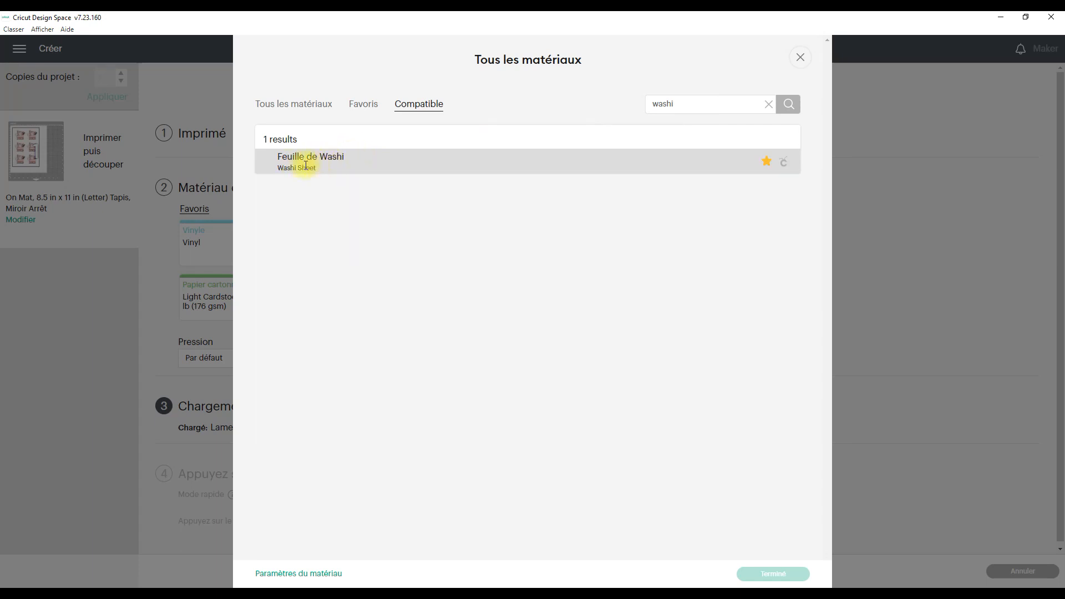
{"action": "left_click", "coordinate": [800, 58]}
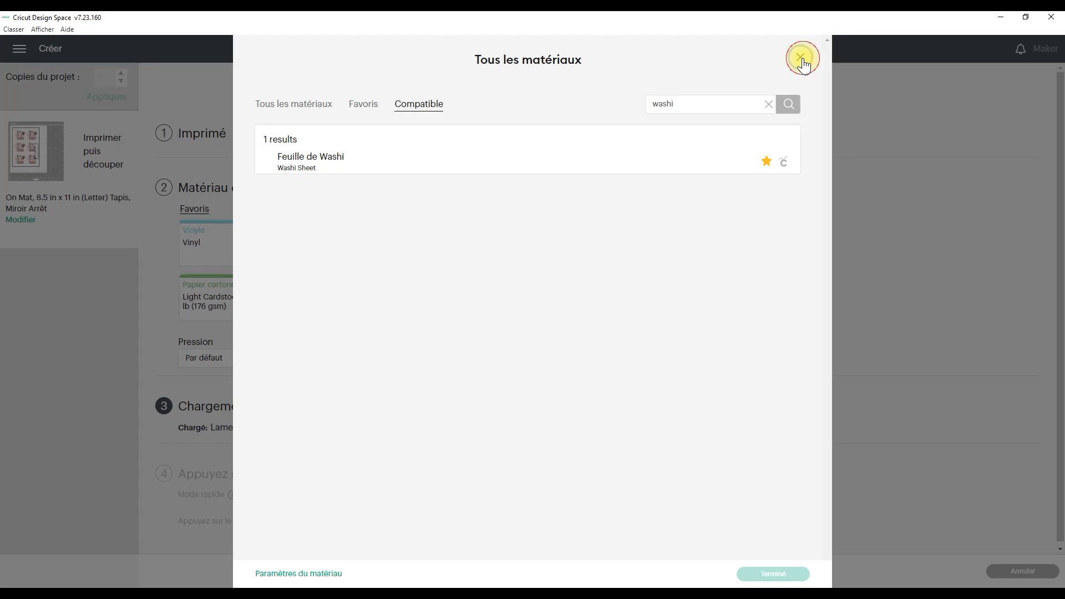